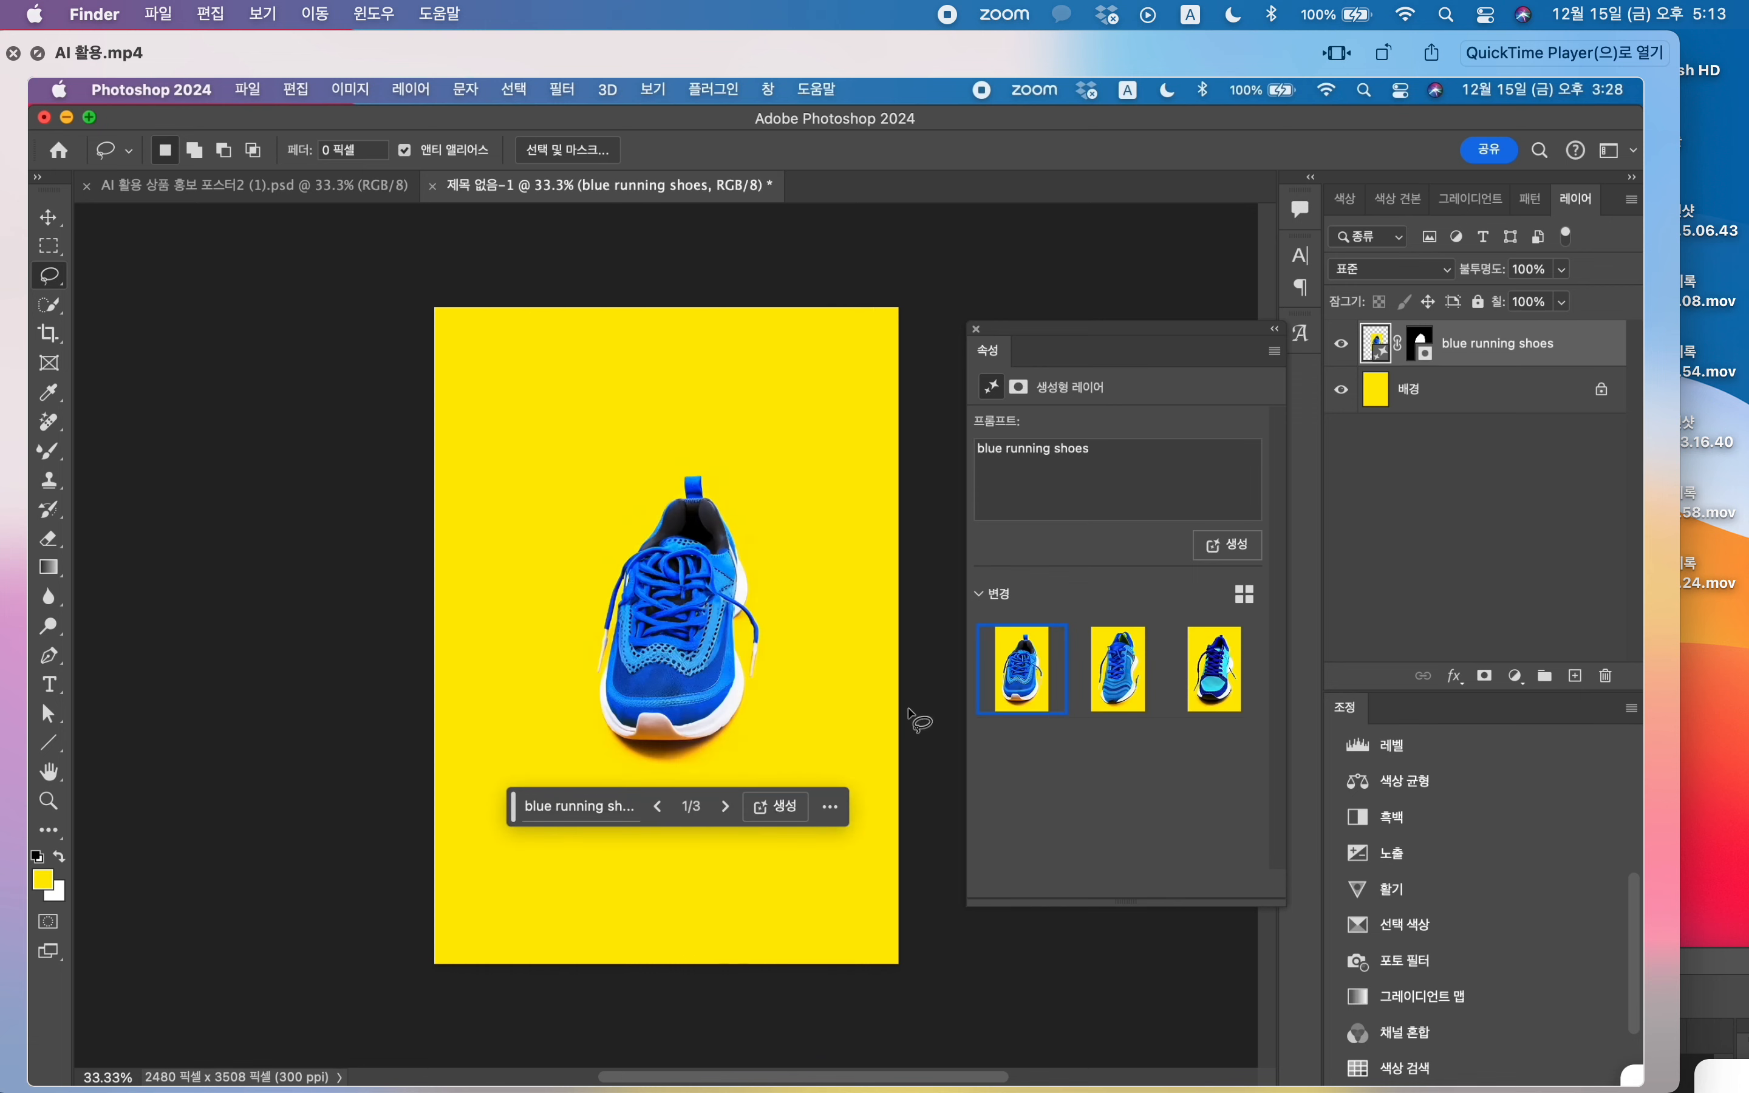
Step: Generate additional variations of the blue running shoes and choose the second variation
left_click(726, 808)
left_click(725, 808)
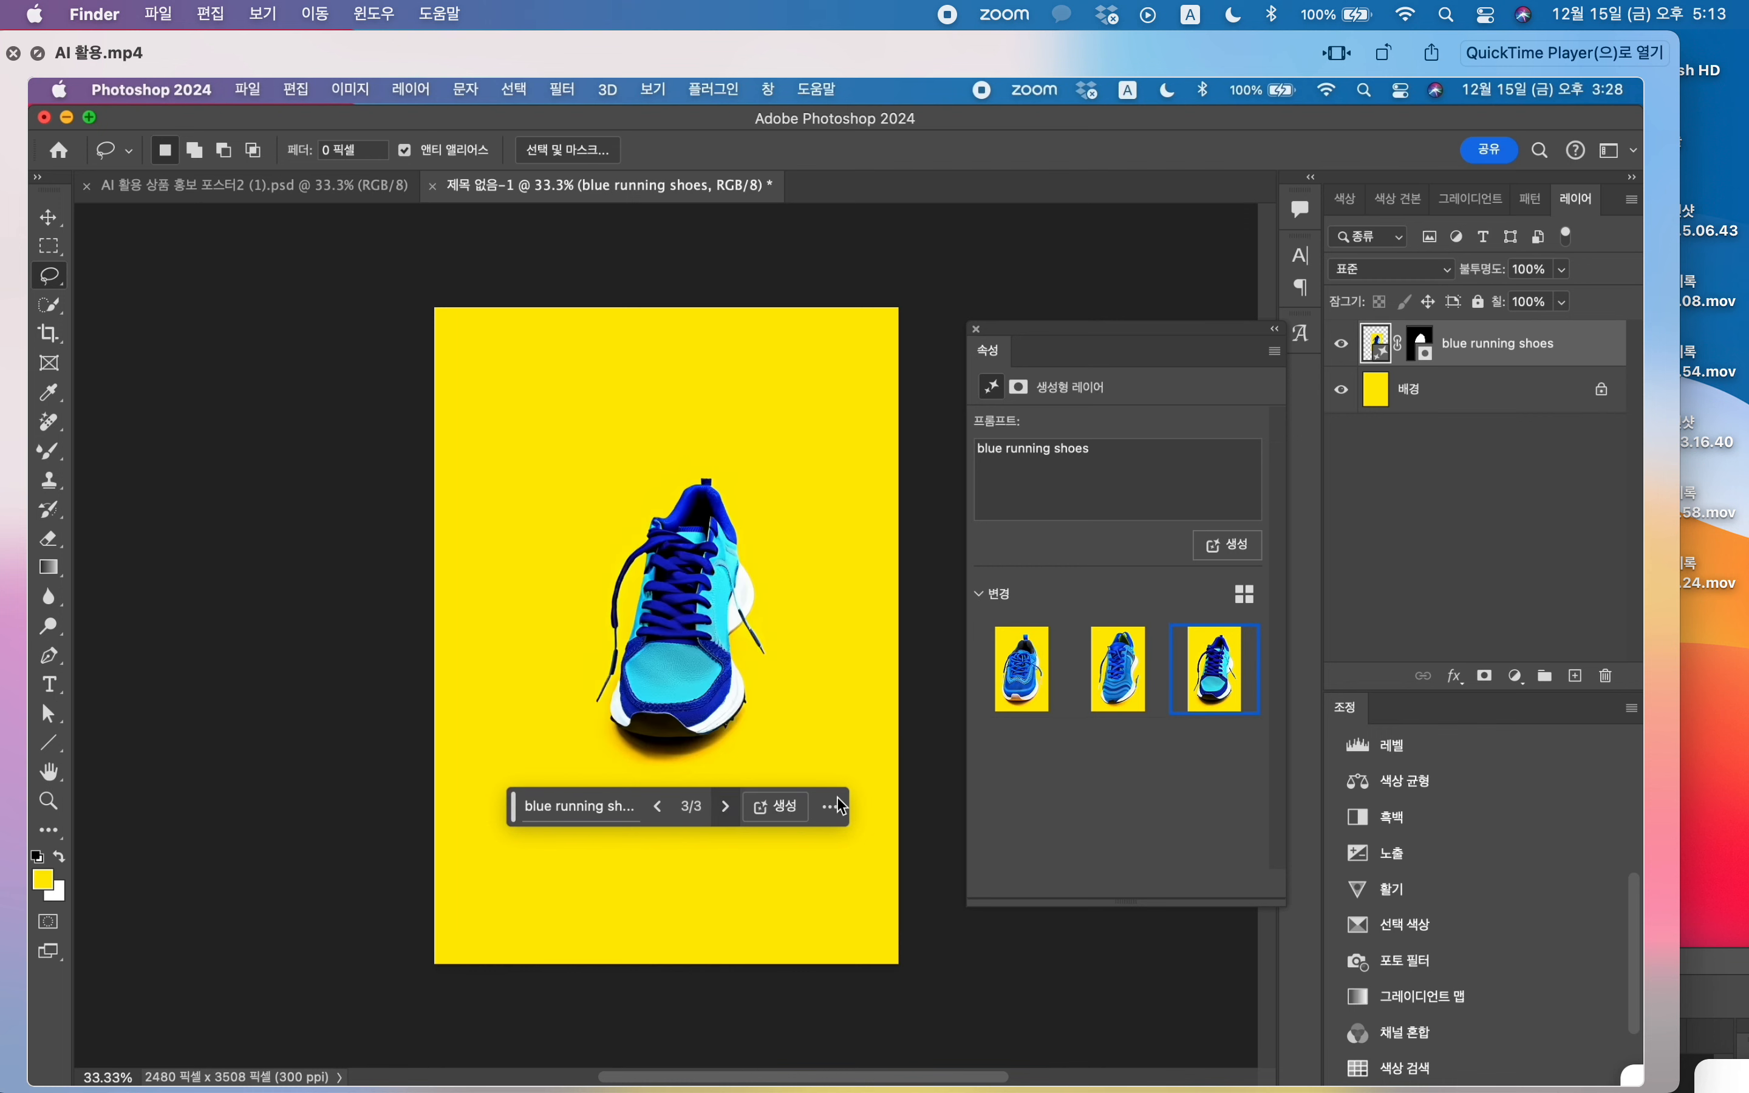
left_click(658, 807)
left_click(725, 809)
left_click(656, 807)
left_click(657, 807)
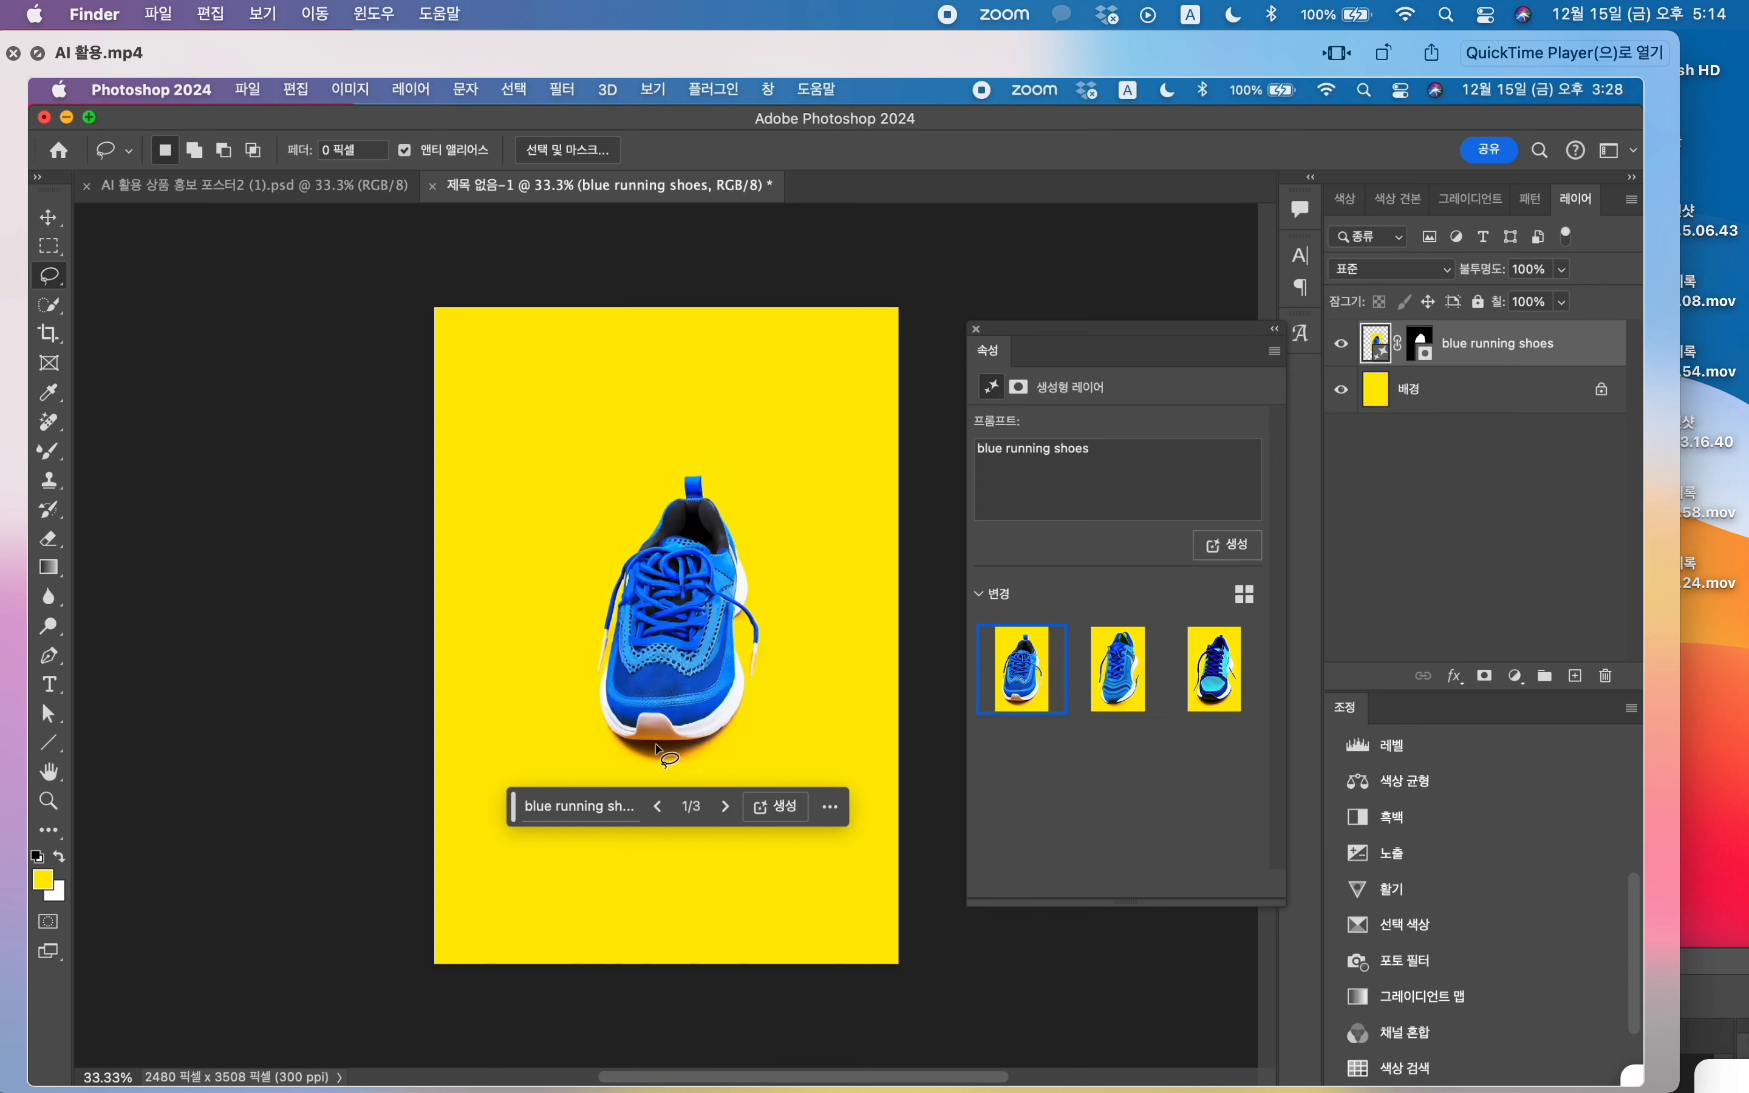
left_click(775, 806)
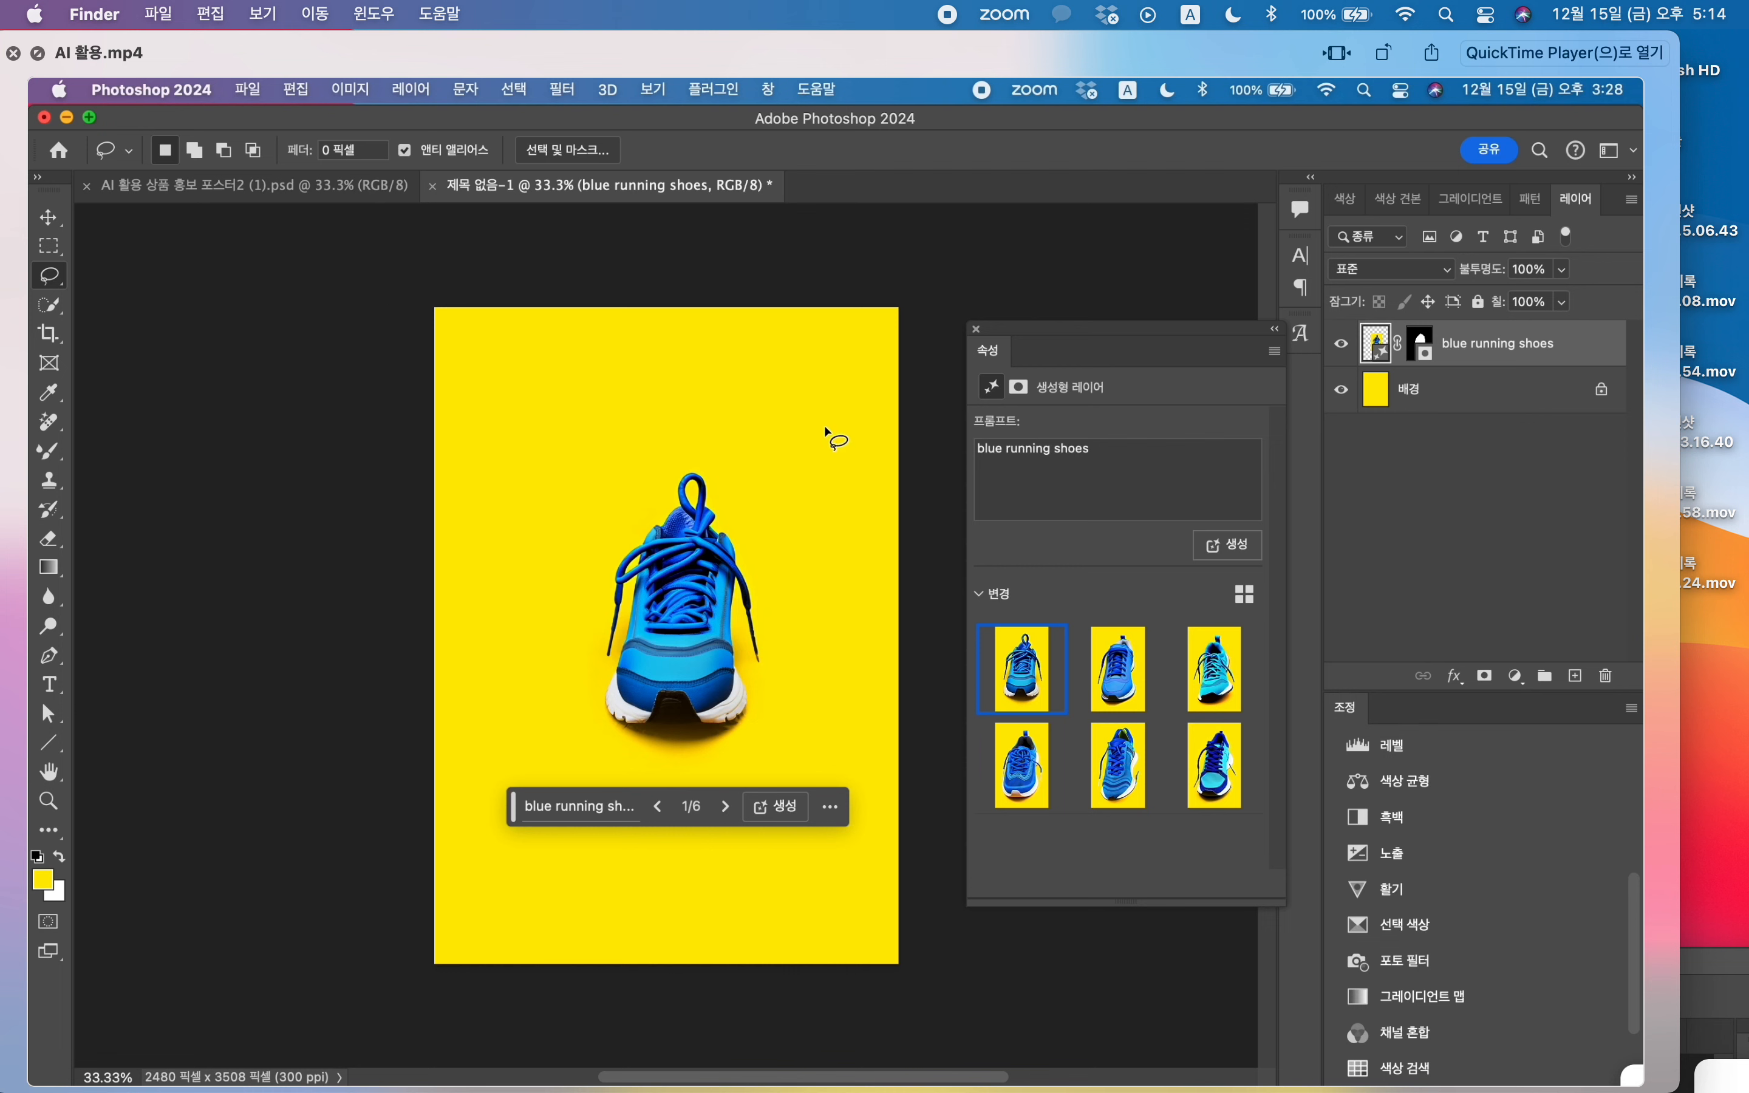
left_click(723, 805)
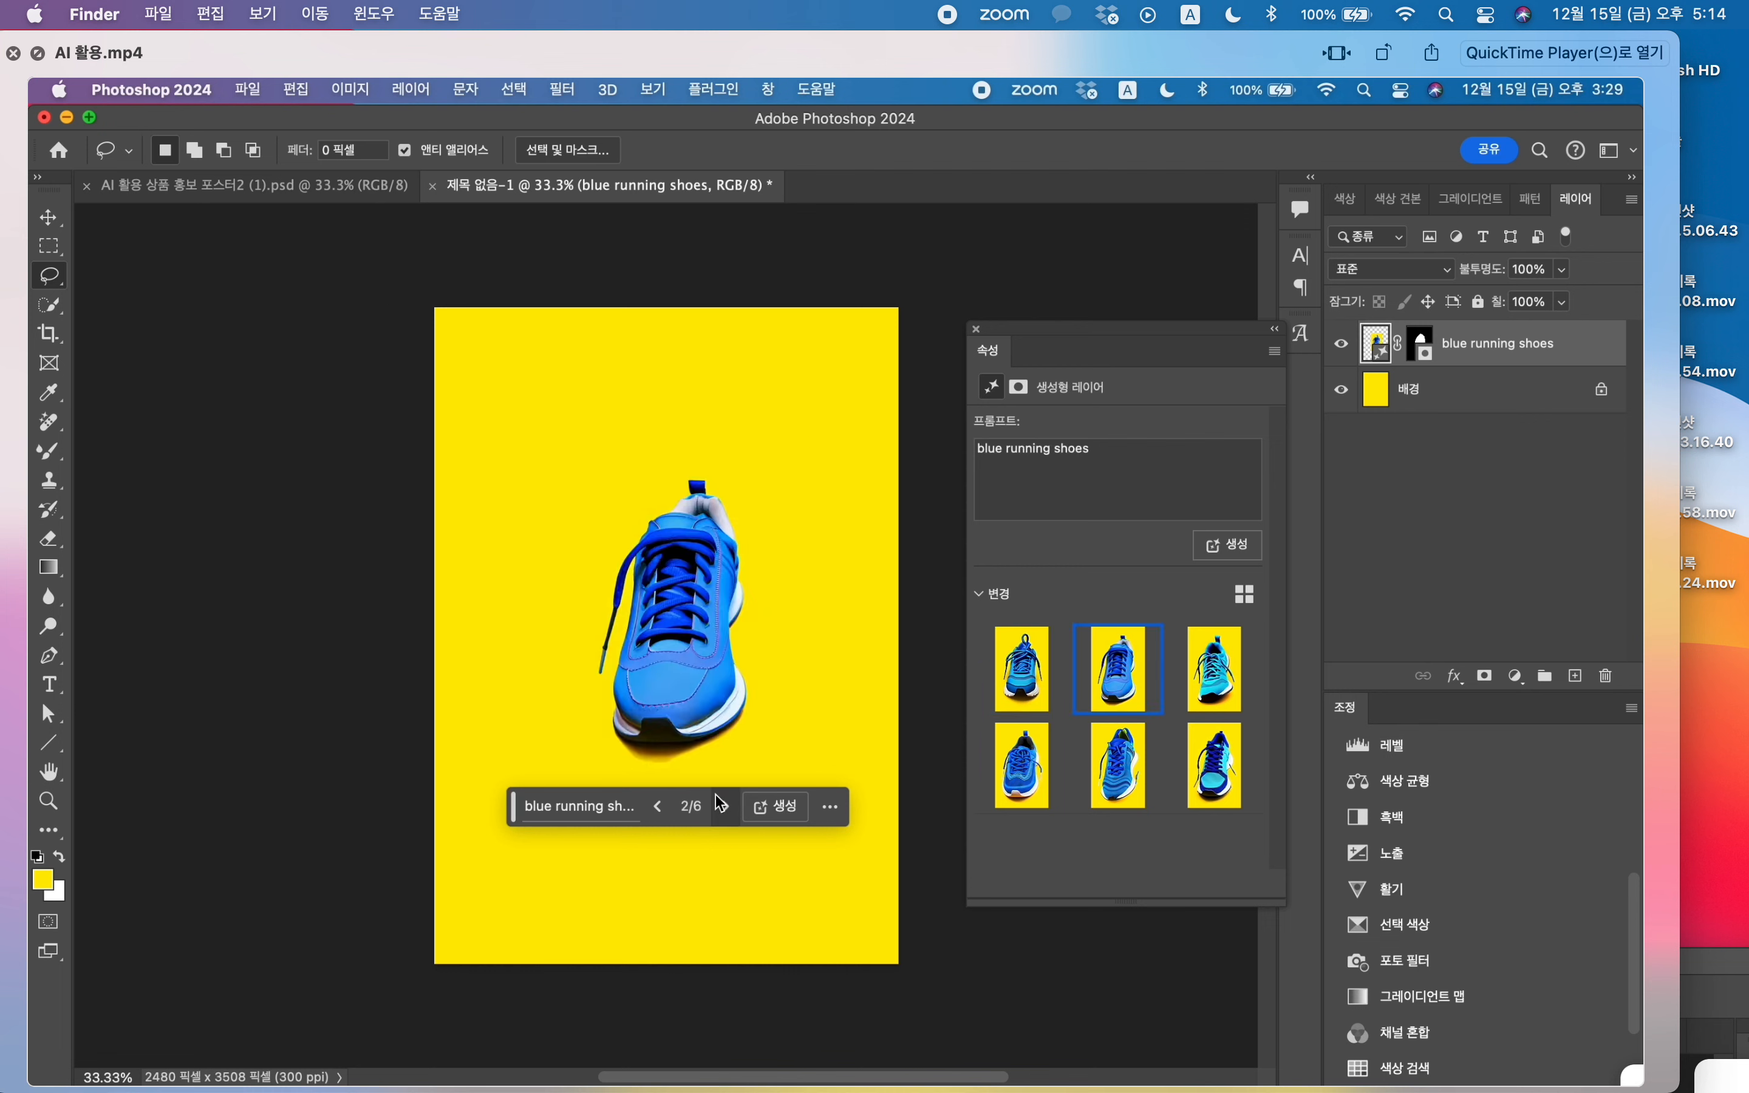
Step: Enlarge the blue running shoe proportionally and reposition it near the centre of the poster
key("super+t")
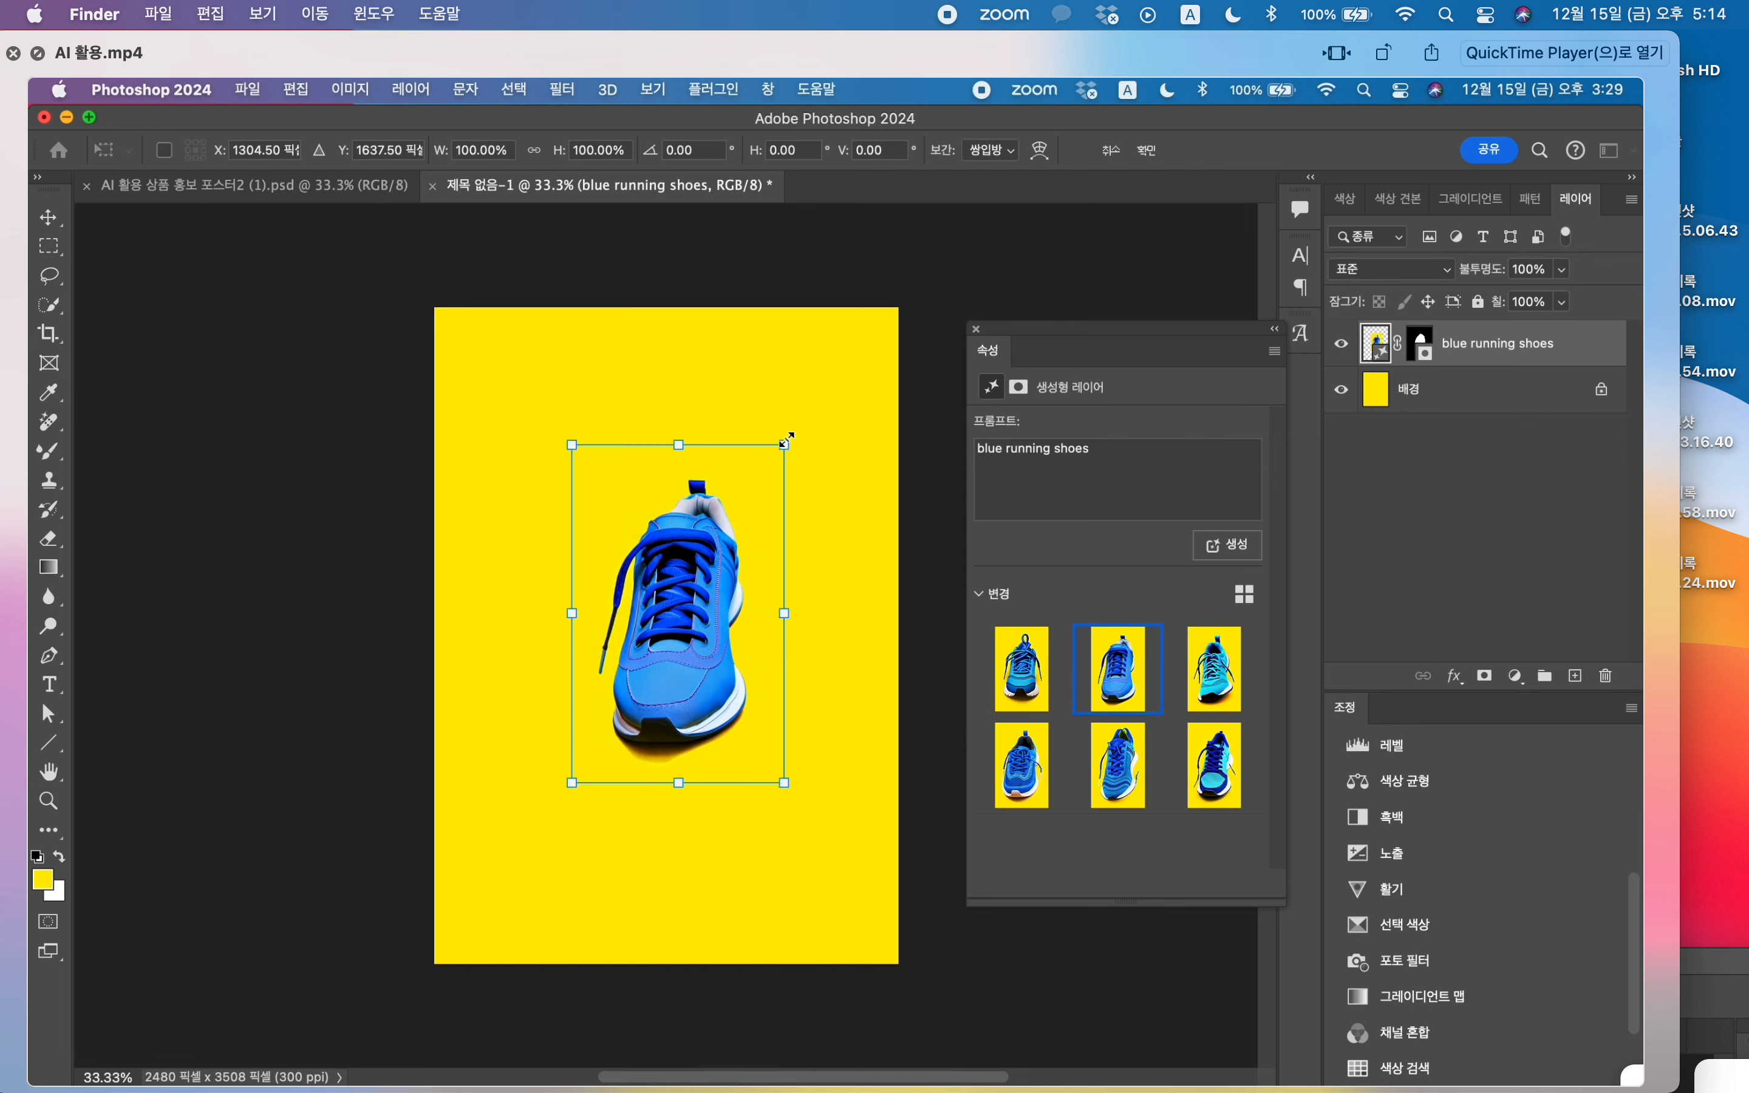
mouse_move(786, 439)
left_mouse_down()
mouse_move(818, 375)
mouse_move(816, 403)
left_mouse_up()
key("Return")
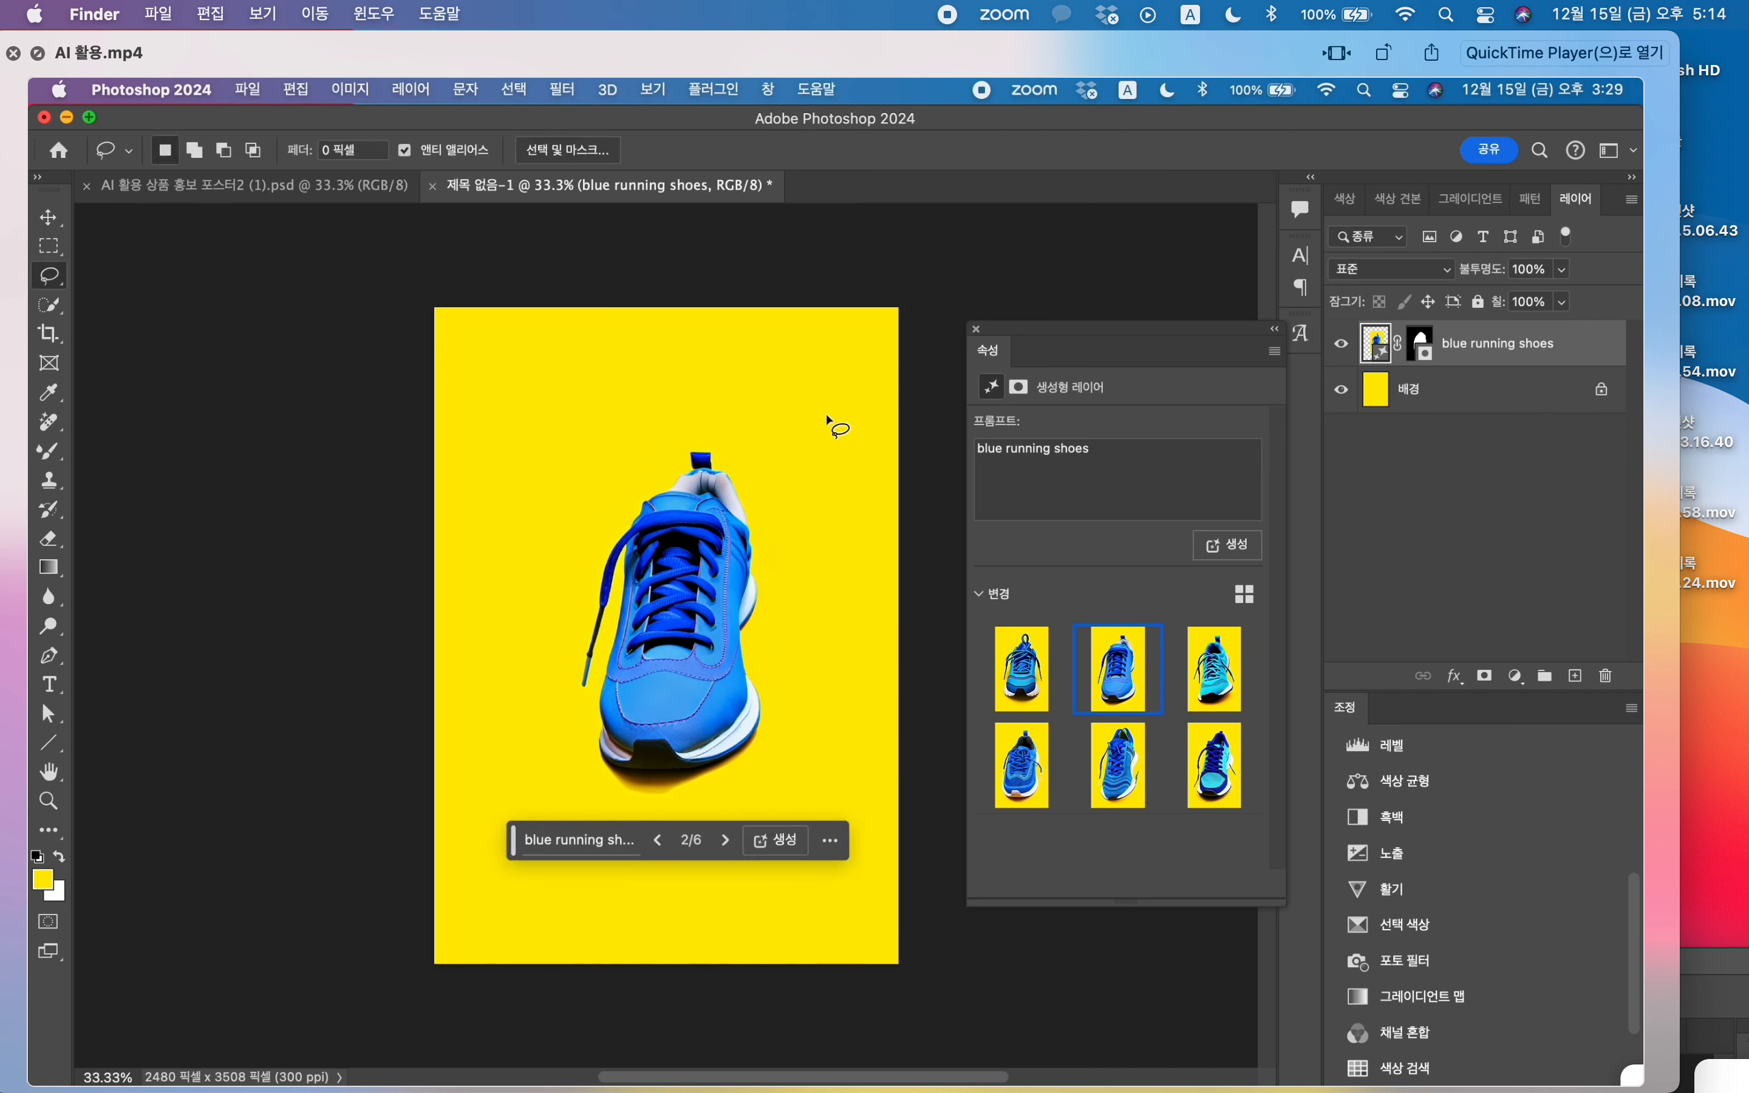
scroll(829, 423, "down", 2)
left_click(49, 217)
left_click_drag(702, 489, 680, 539)
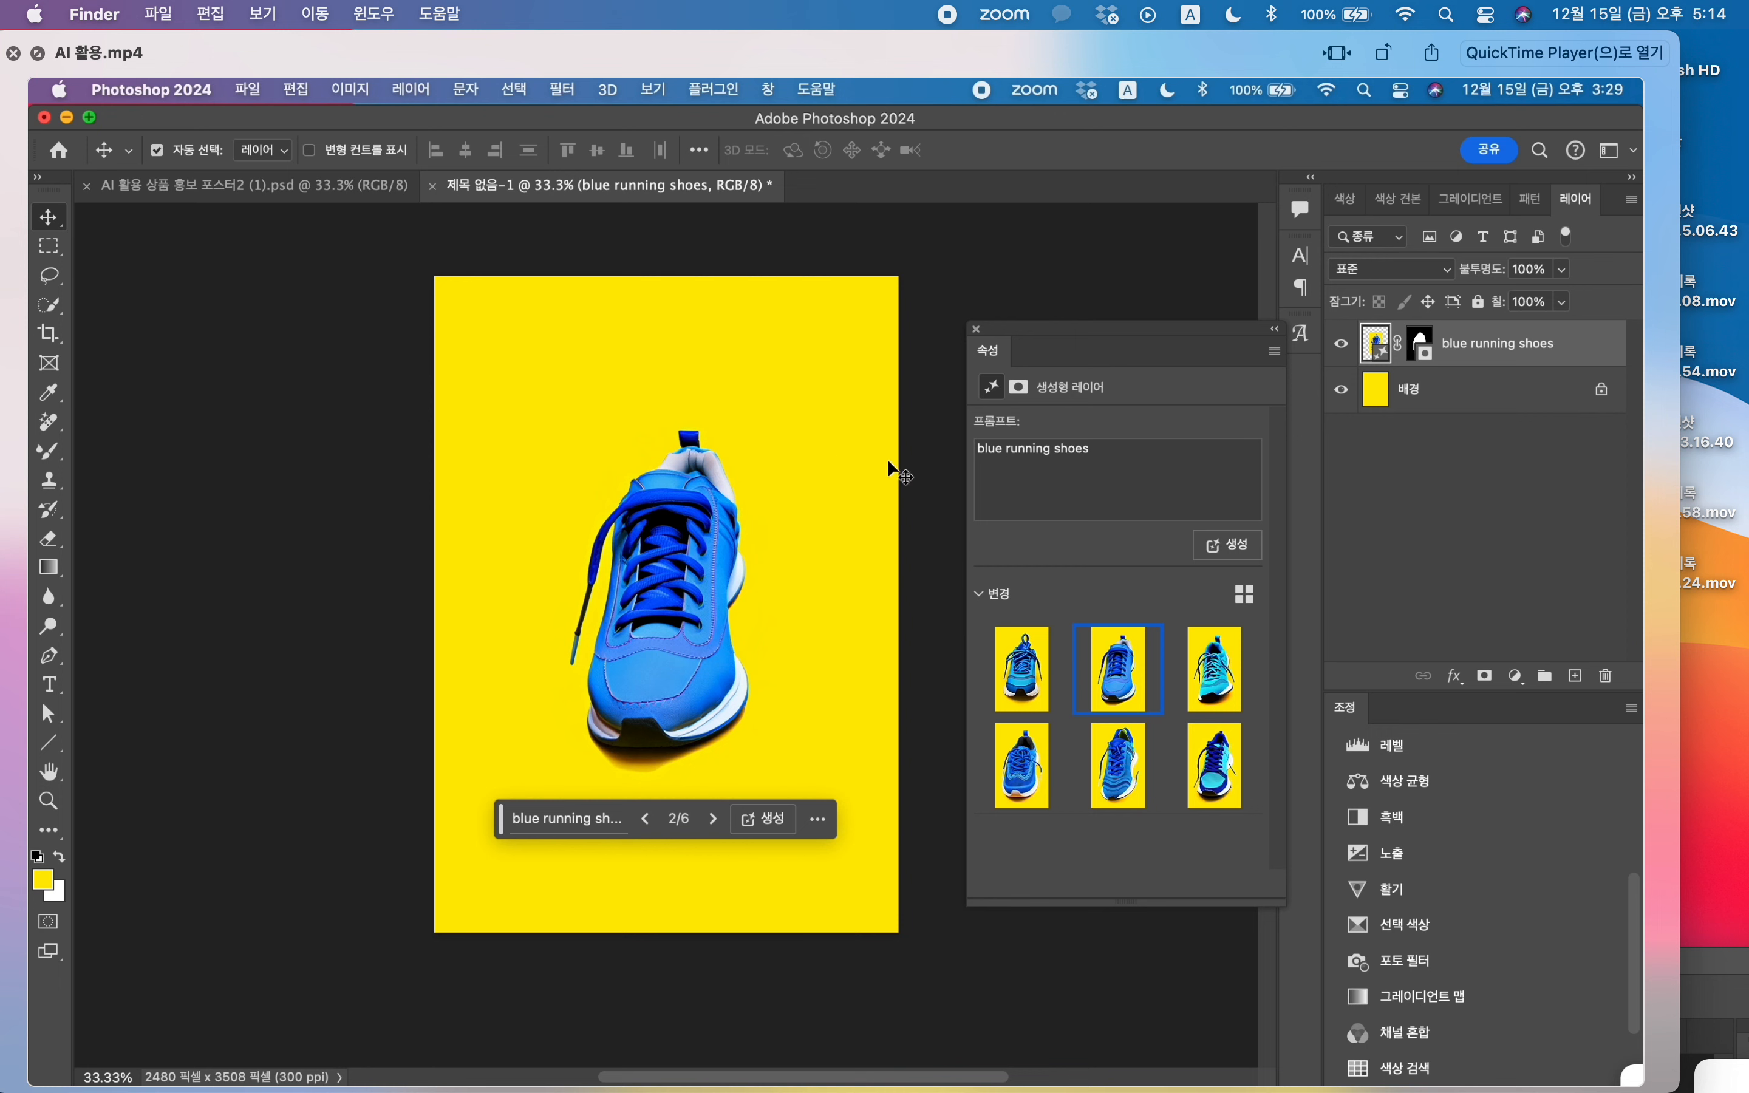
Step: Add a new layer and apply Generative Fill to the whole canvas with the prompt "crumpled paper"
left_click(1575, 676)
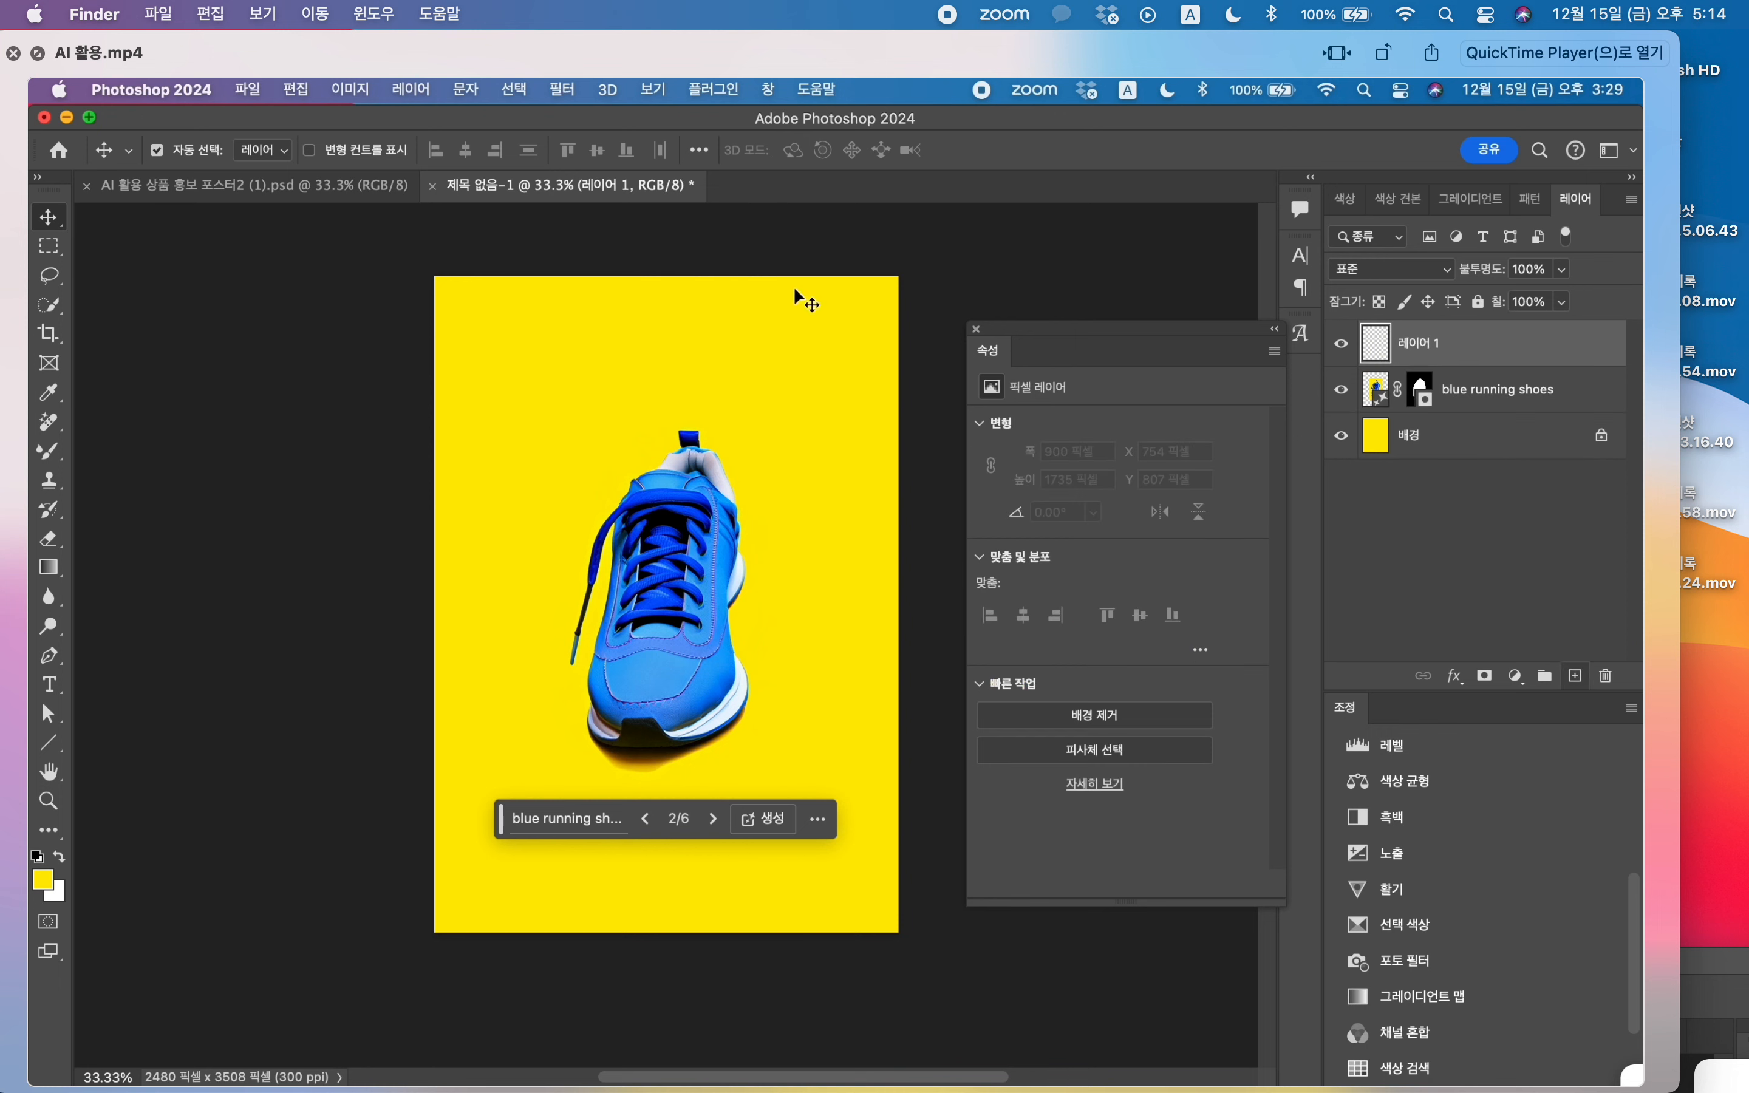
left_click(48, 246)
left_click_drag(436, 275, 904, 933)
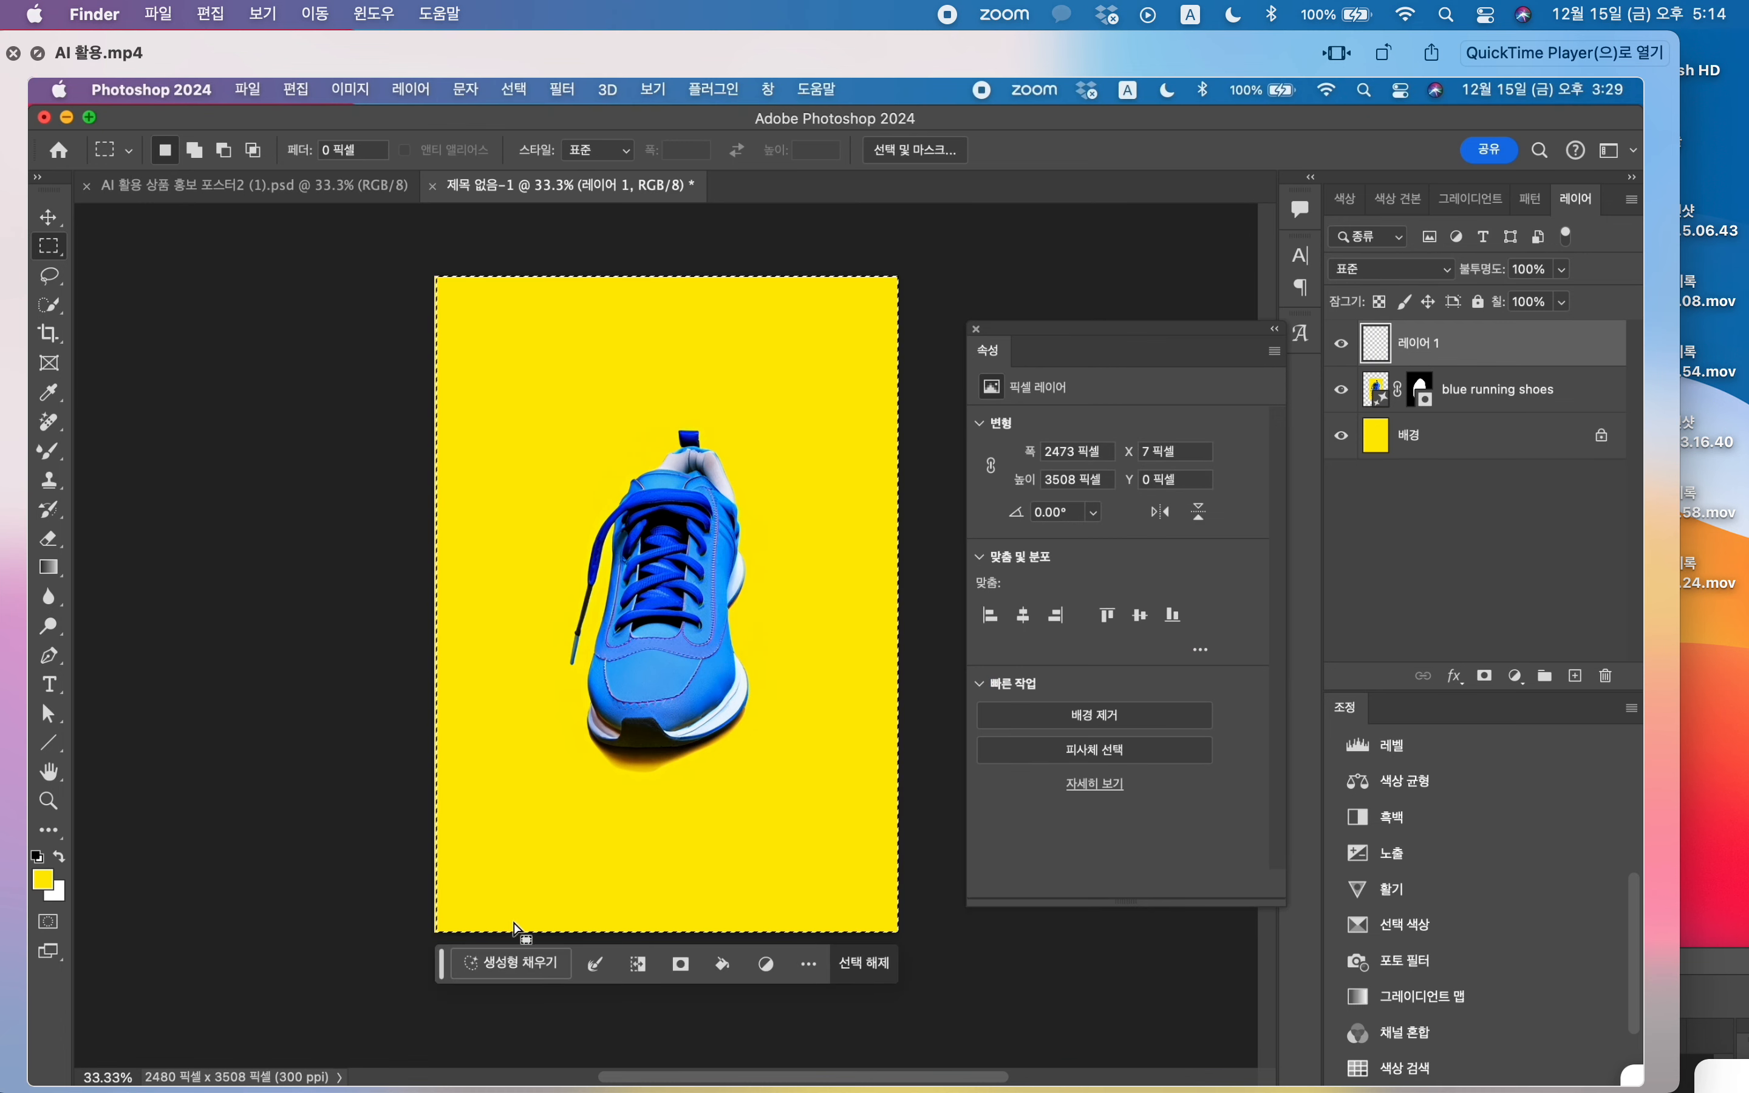
left_click(512, 963)
type("per")
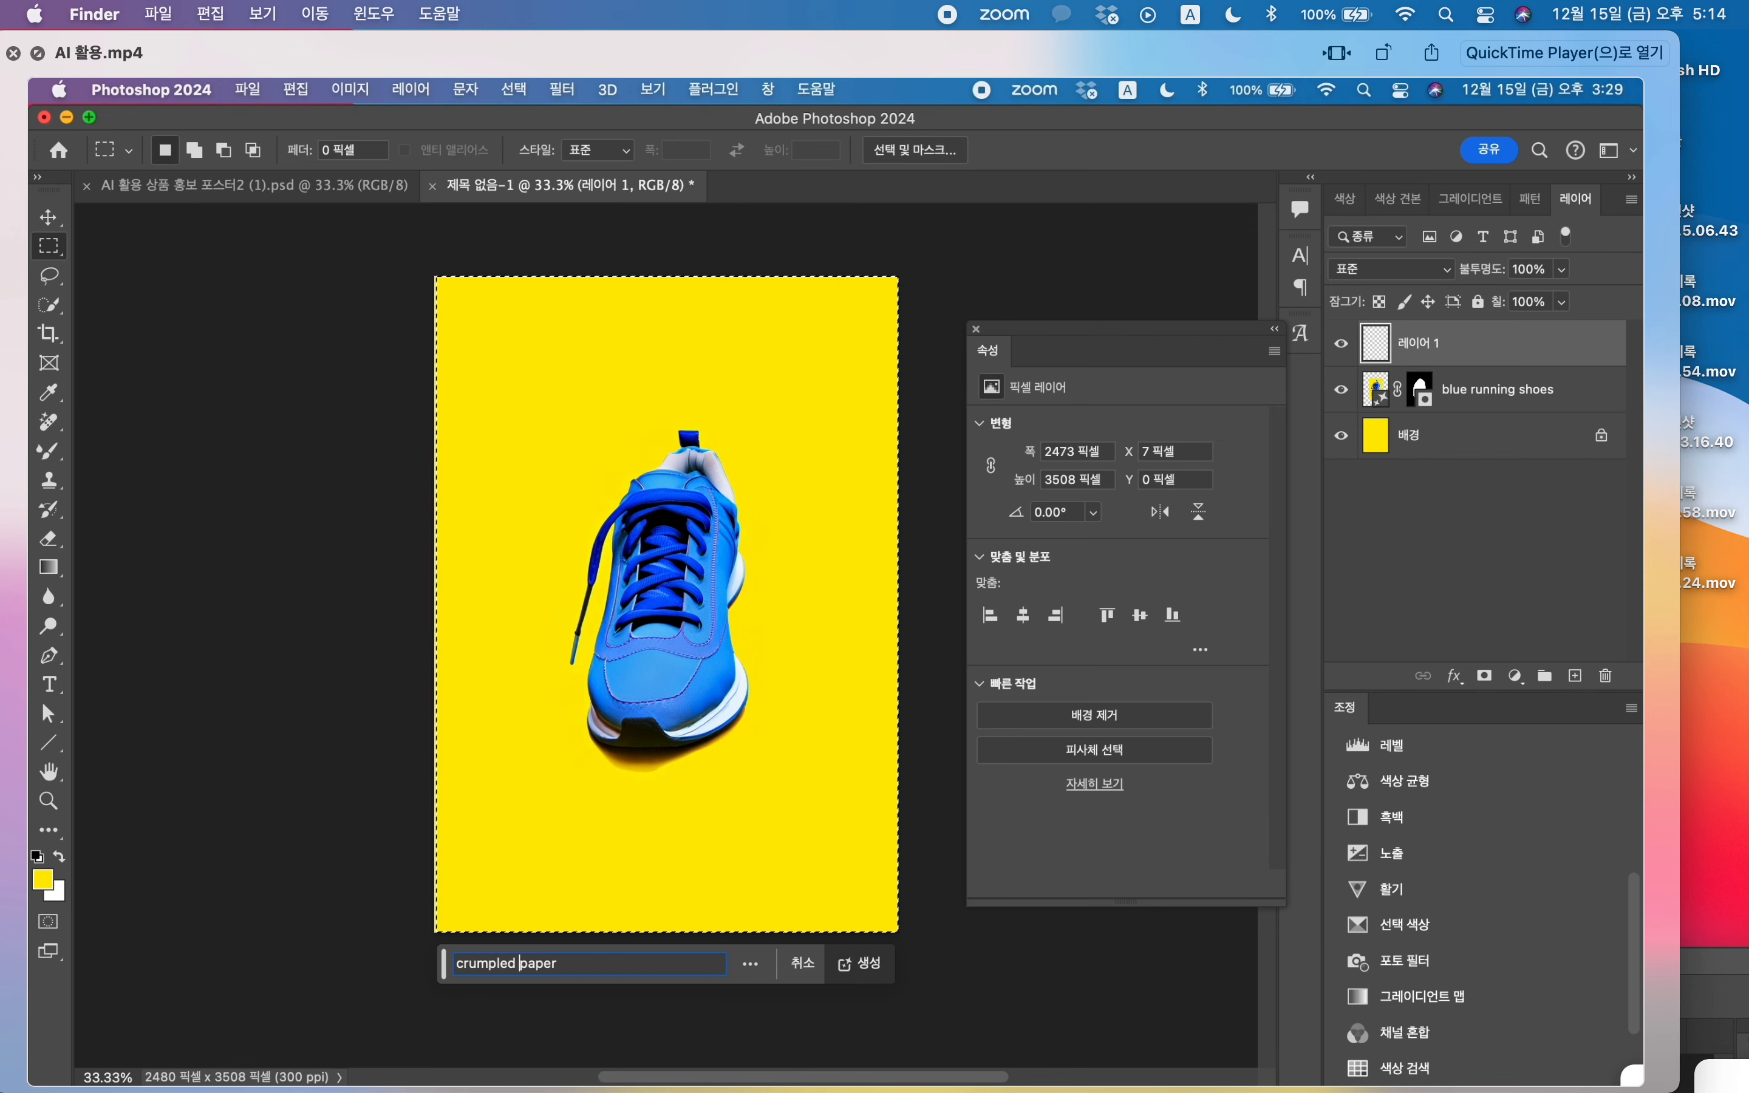
key("Return")
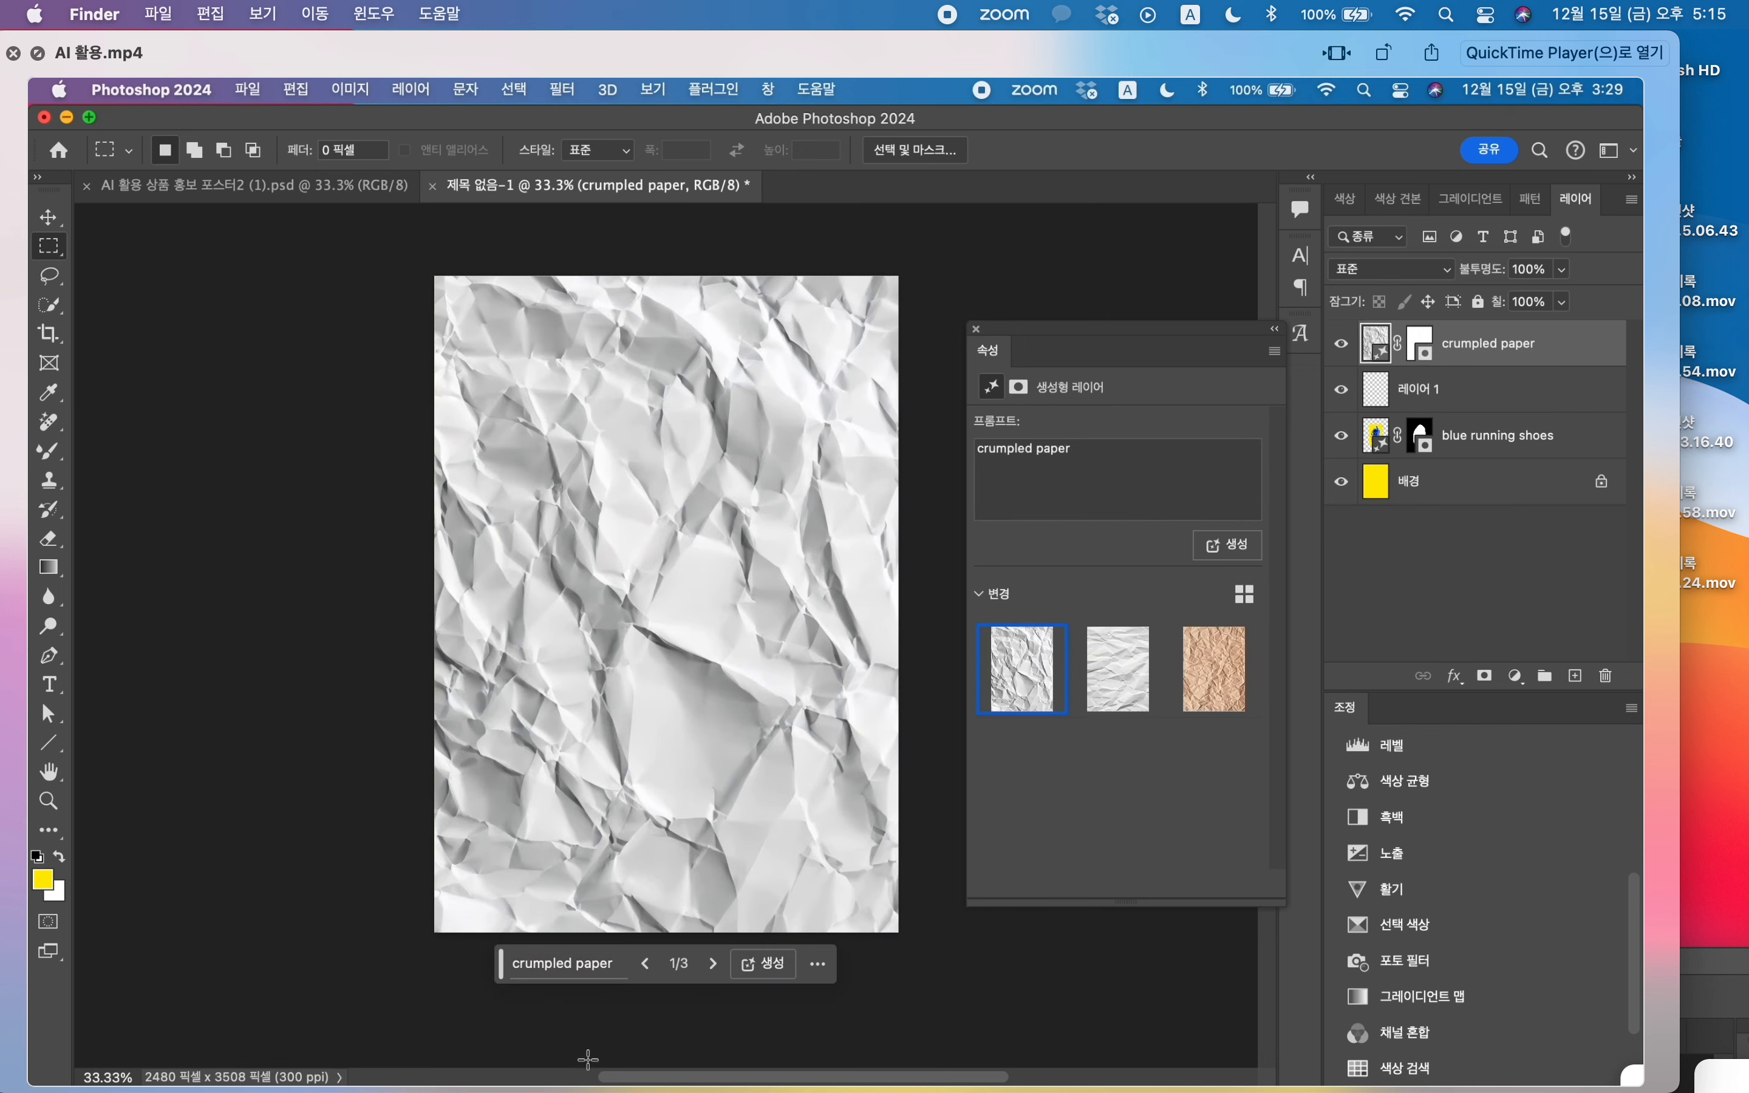
Step: Compare the crumpled paper variations and use the second one, the white paper with horizontal creases
left_click(714, 964)
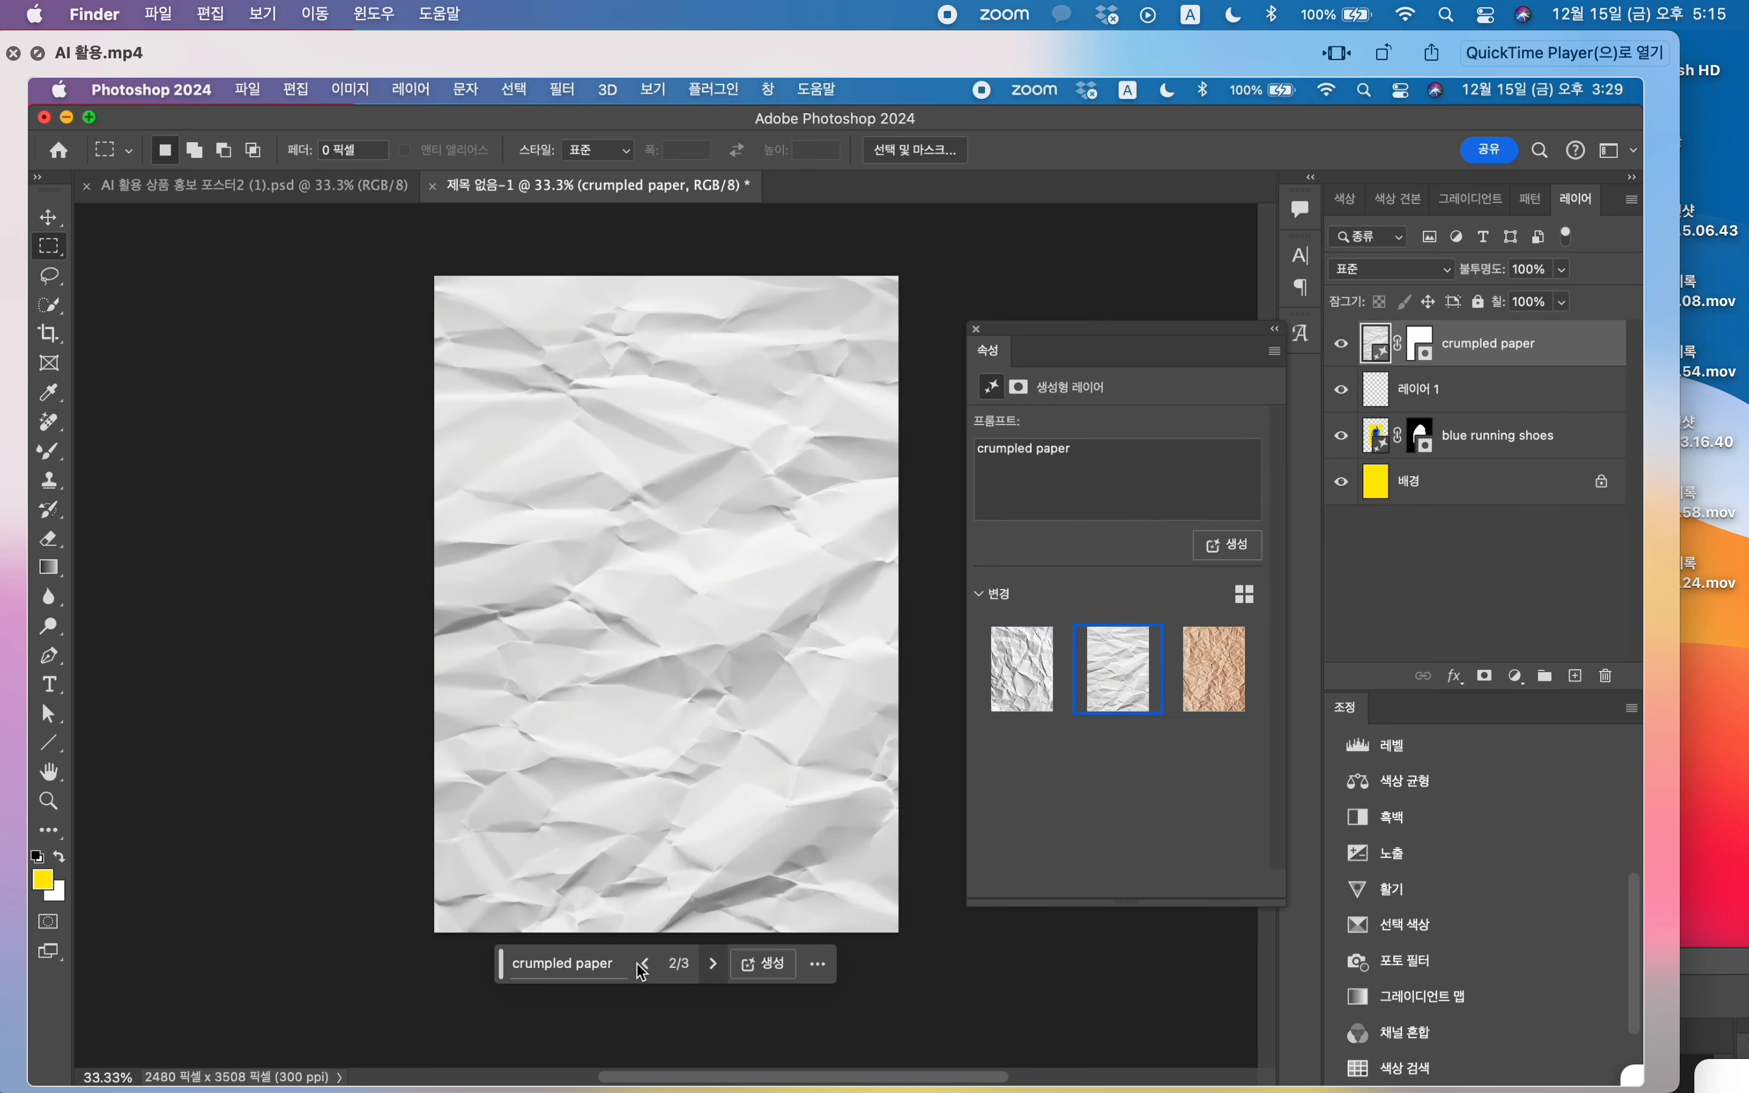
left_click(714, 965)
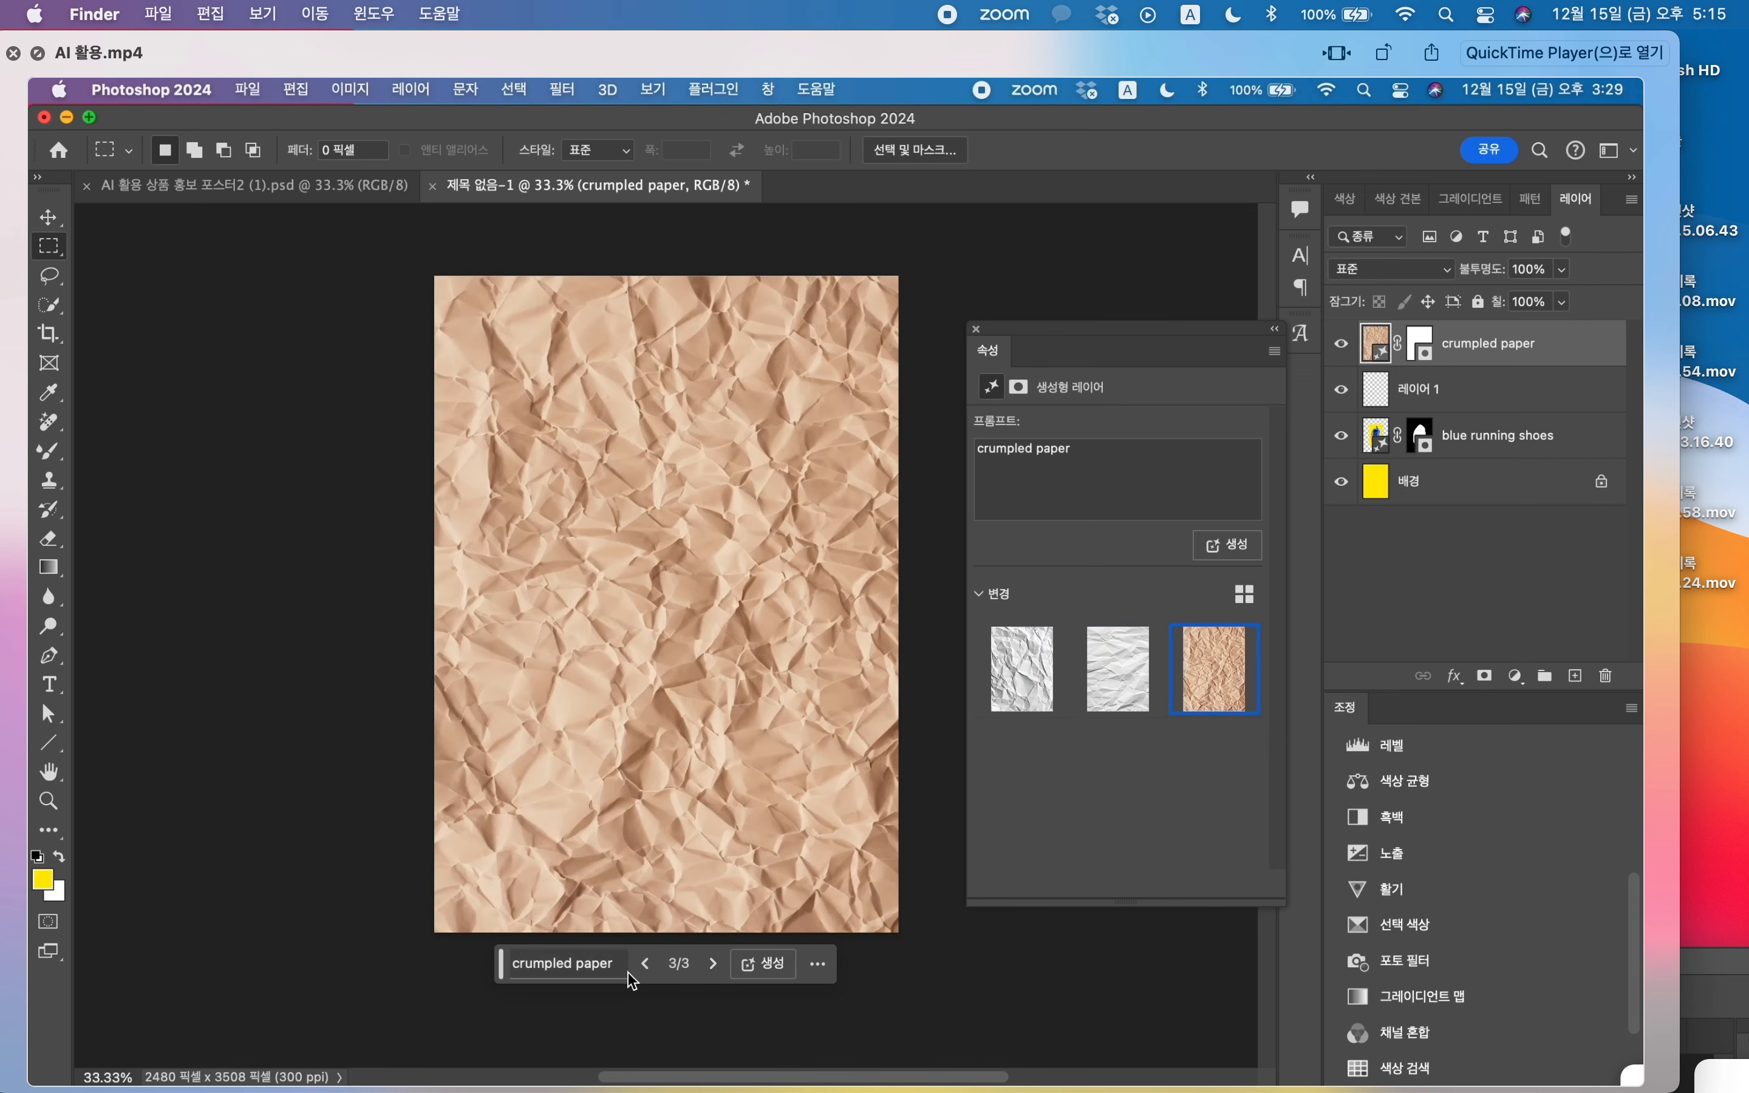
left_click(645, 964)
Step: Set the crumpled paper layer's blend mode to Linear Burn (선형 번) and its opacity to 70%
left_click(1438, 270)
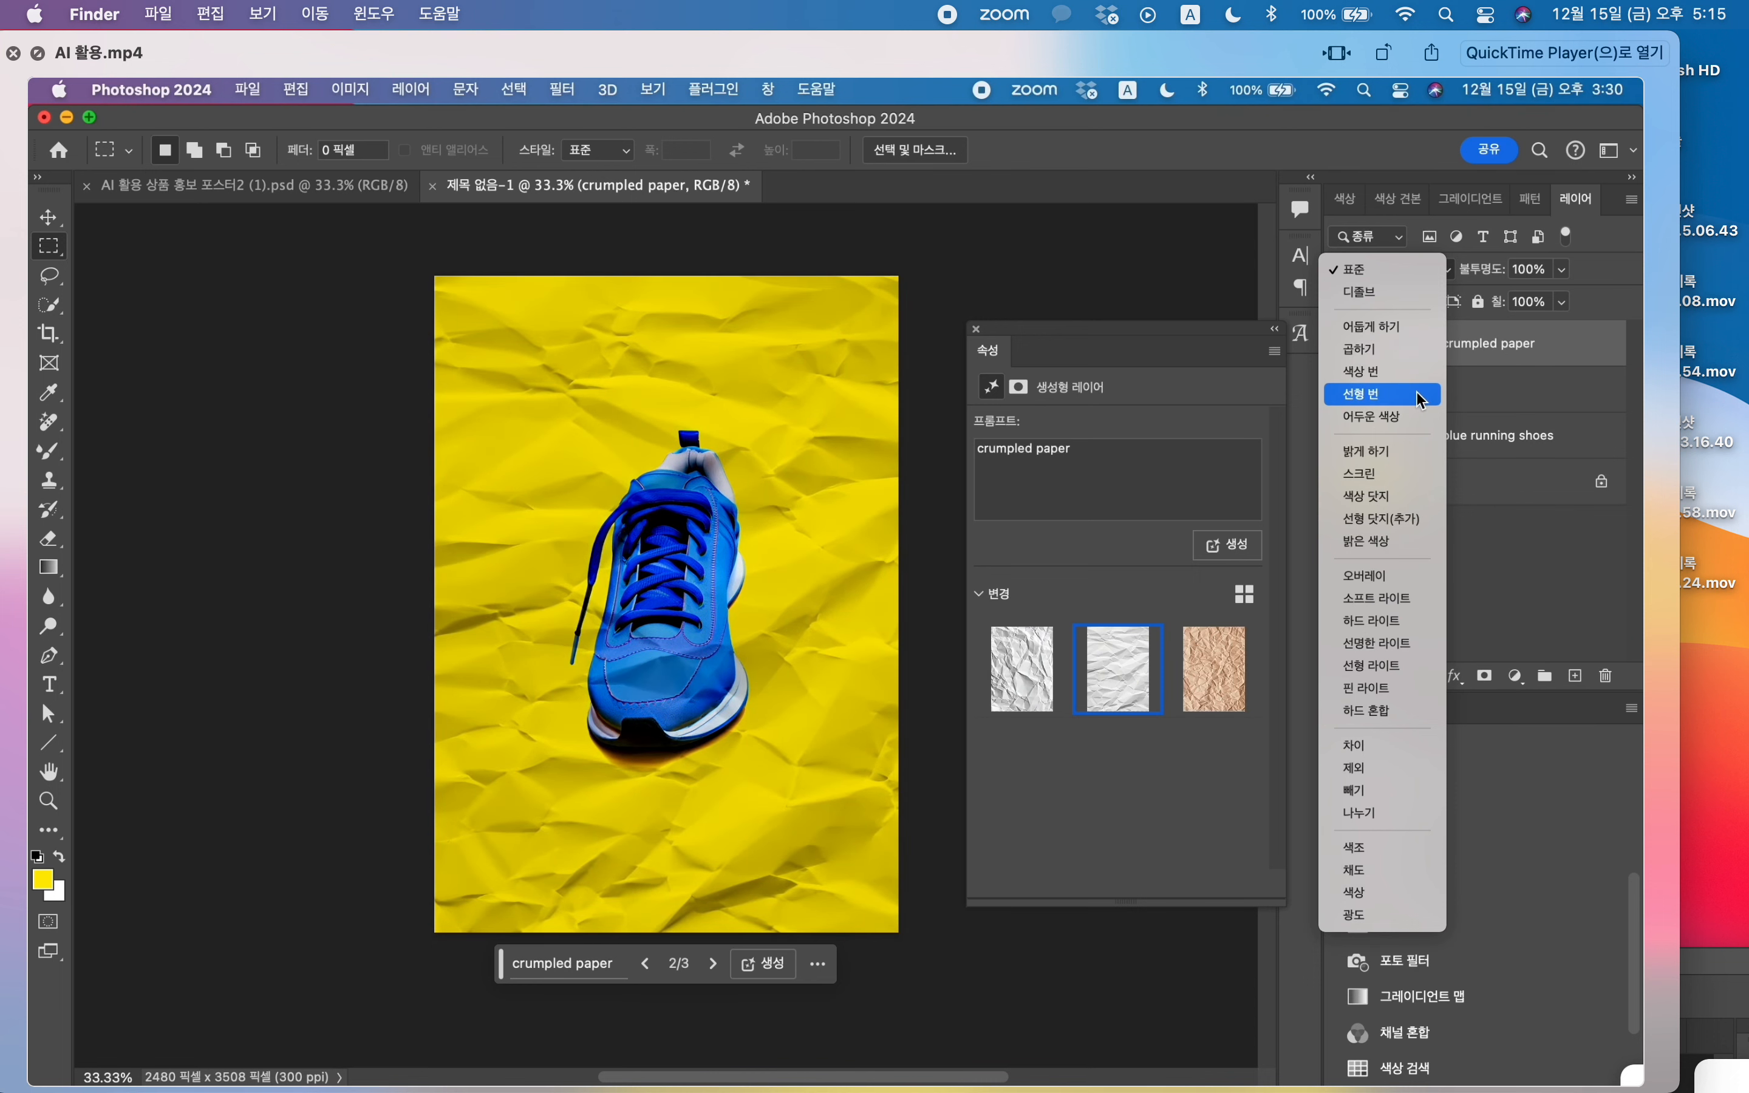
left_click(1420, 395)
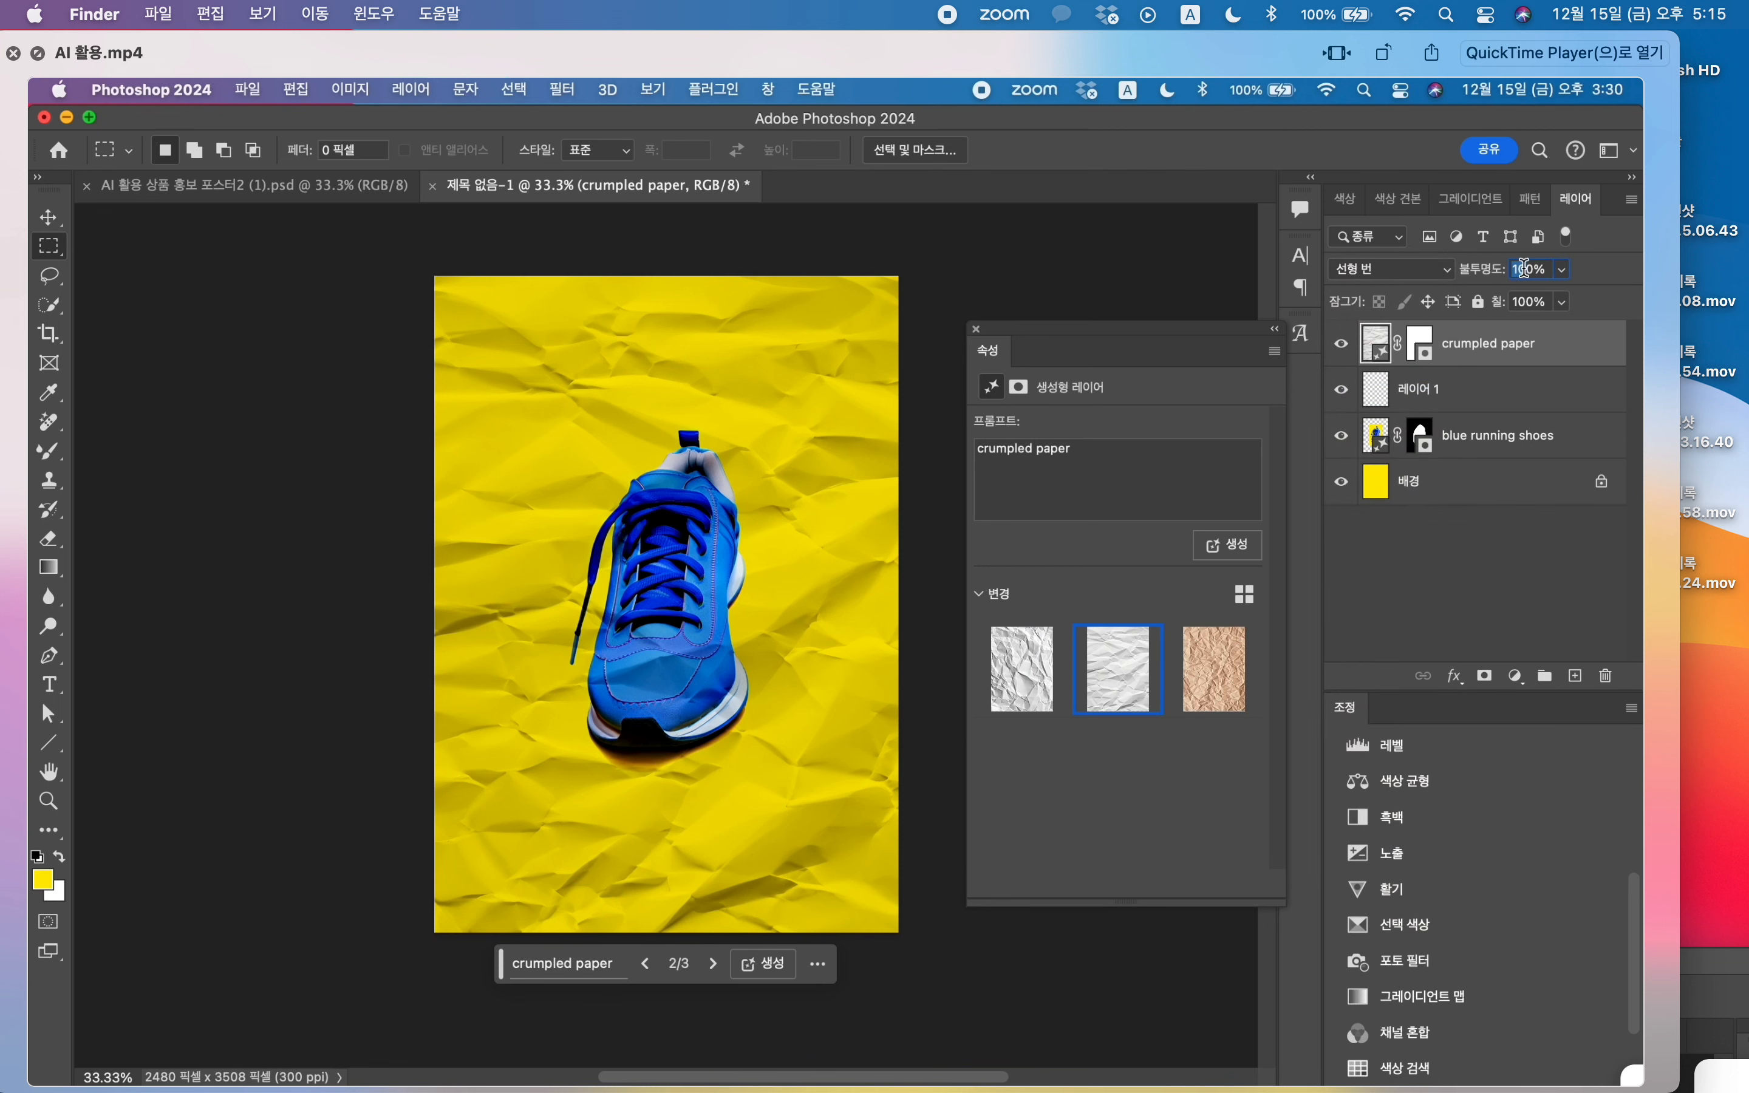
type("70")
key("Return")
Step: Copy the BE FRESH text layer from the finished poster into the new document and place it over the shoe's heel
left_click(343, 189)
left_click(48, 218)
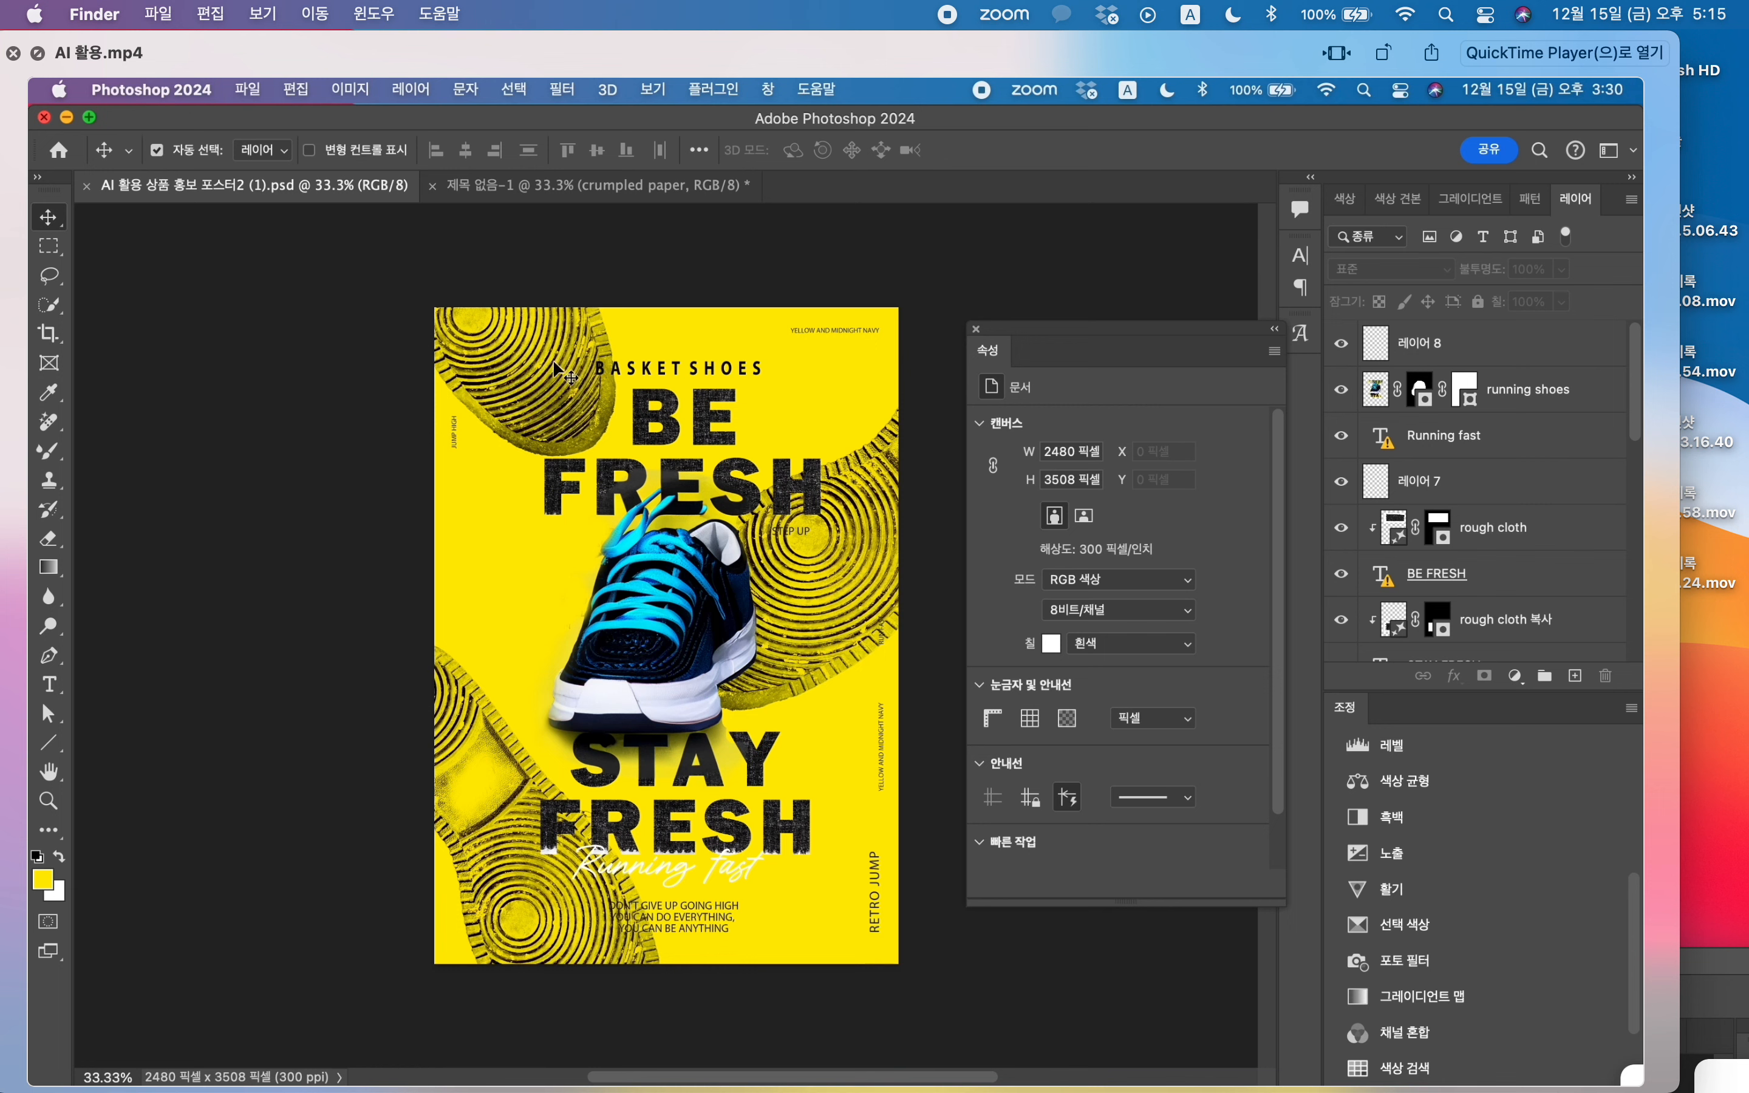
left_click(666, 413)
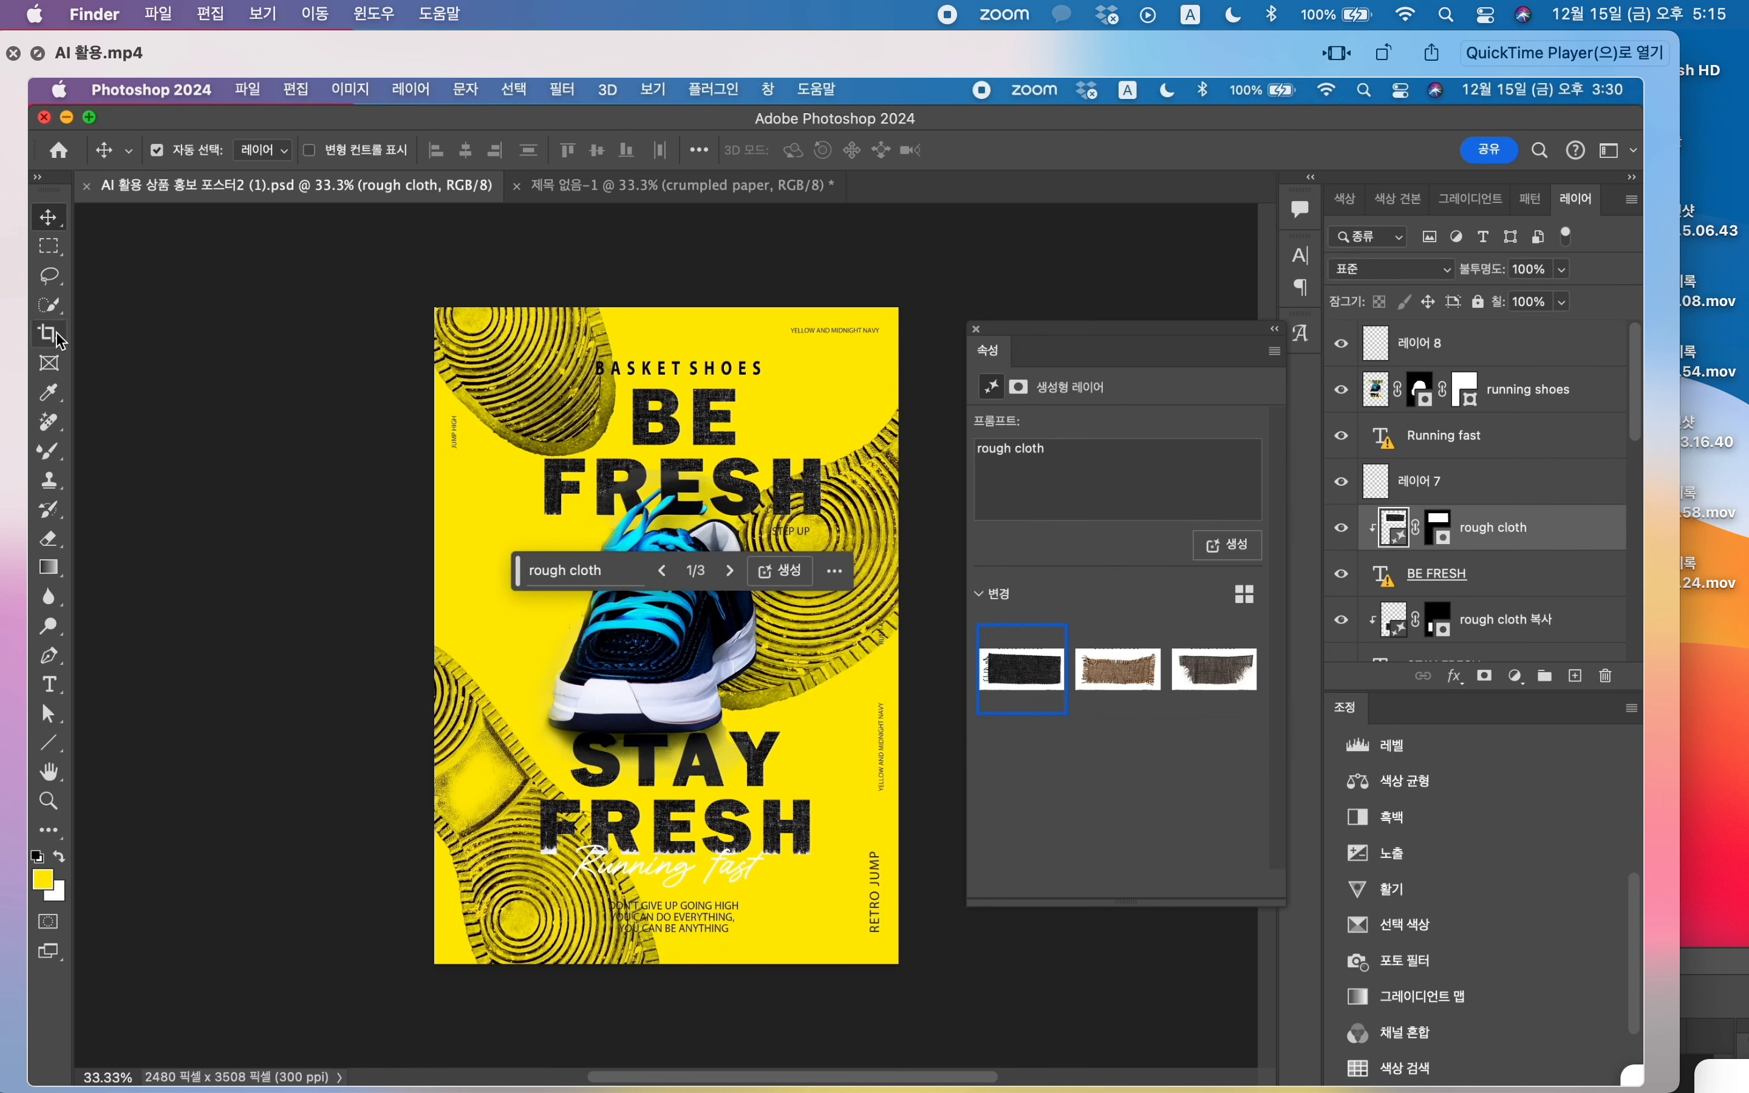
left_click(1526, 574)
left_click(636, 186)
left_click_drag(650, 216, 717, 432)
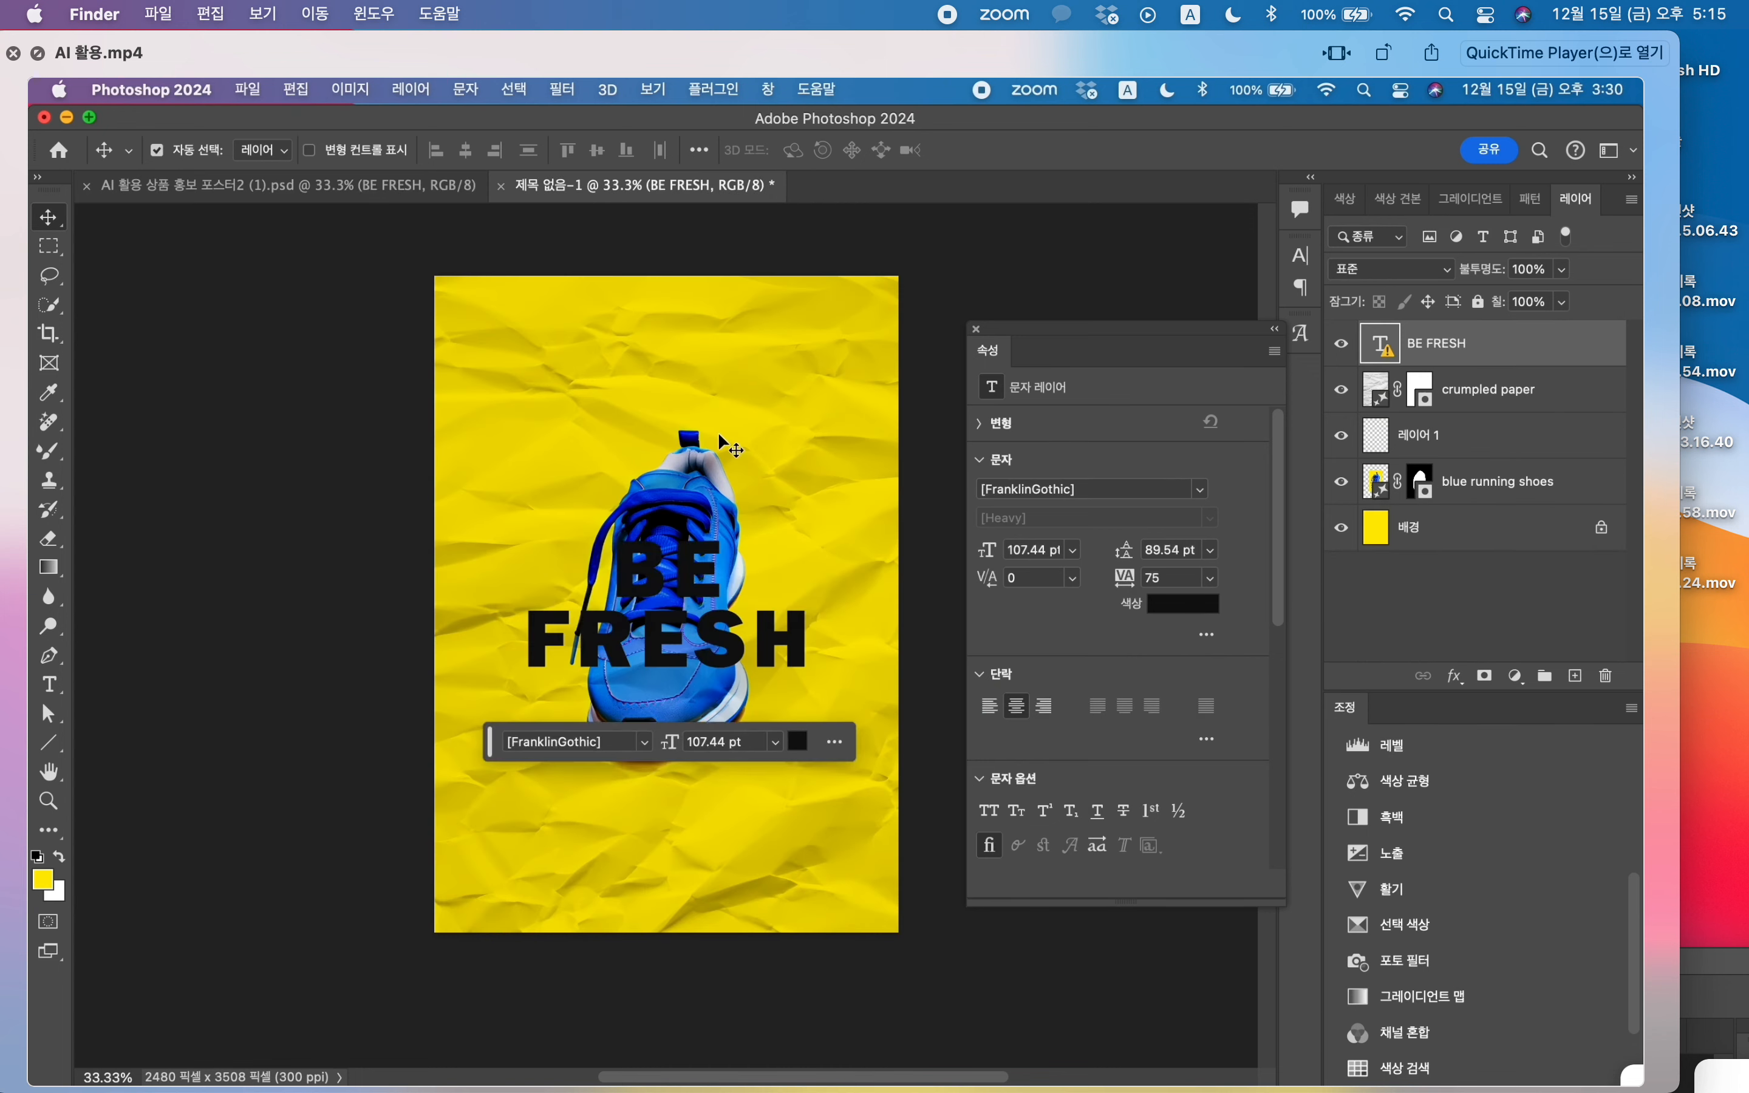
left_click_drag(699, 580, 703, 398)
Step: Lock the crumpled paper layer and make the blue running shoes layer active
left_click(700, 640)
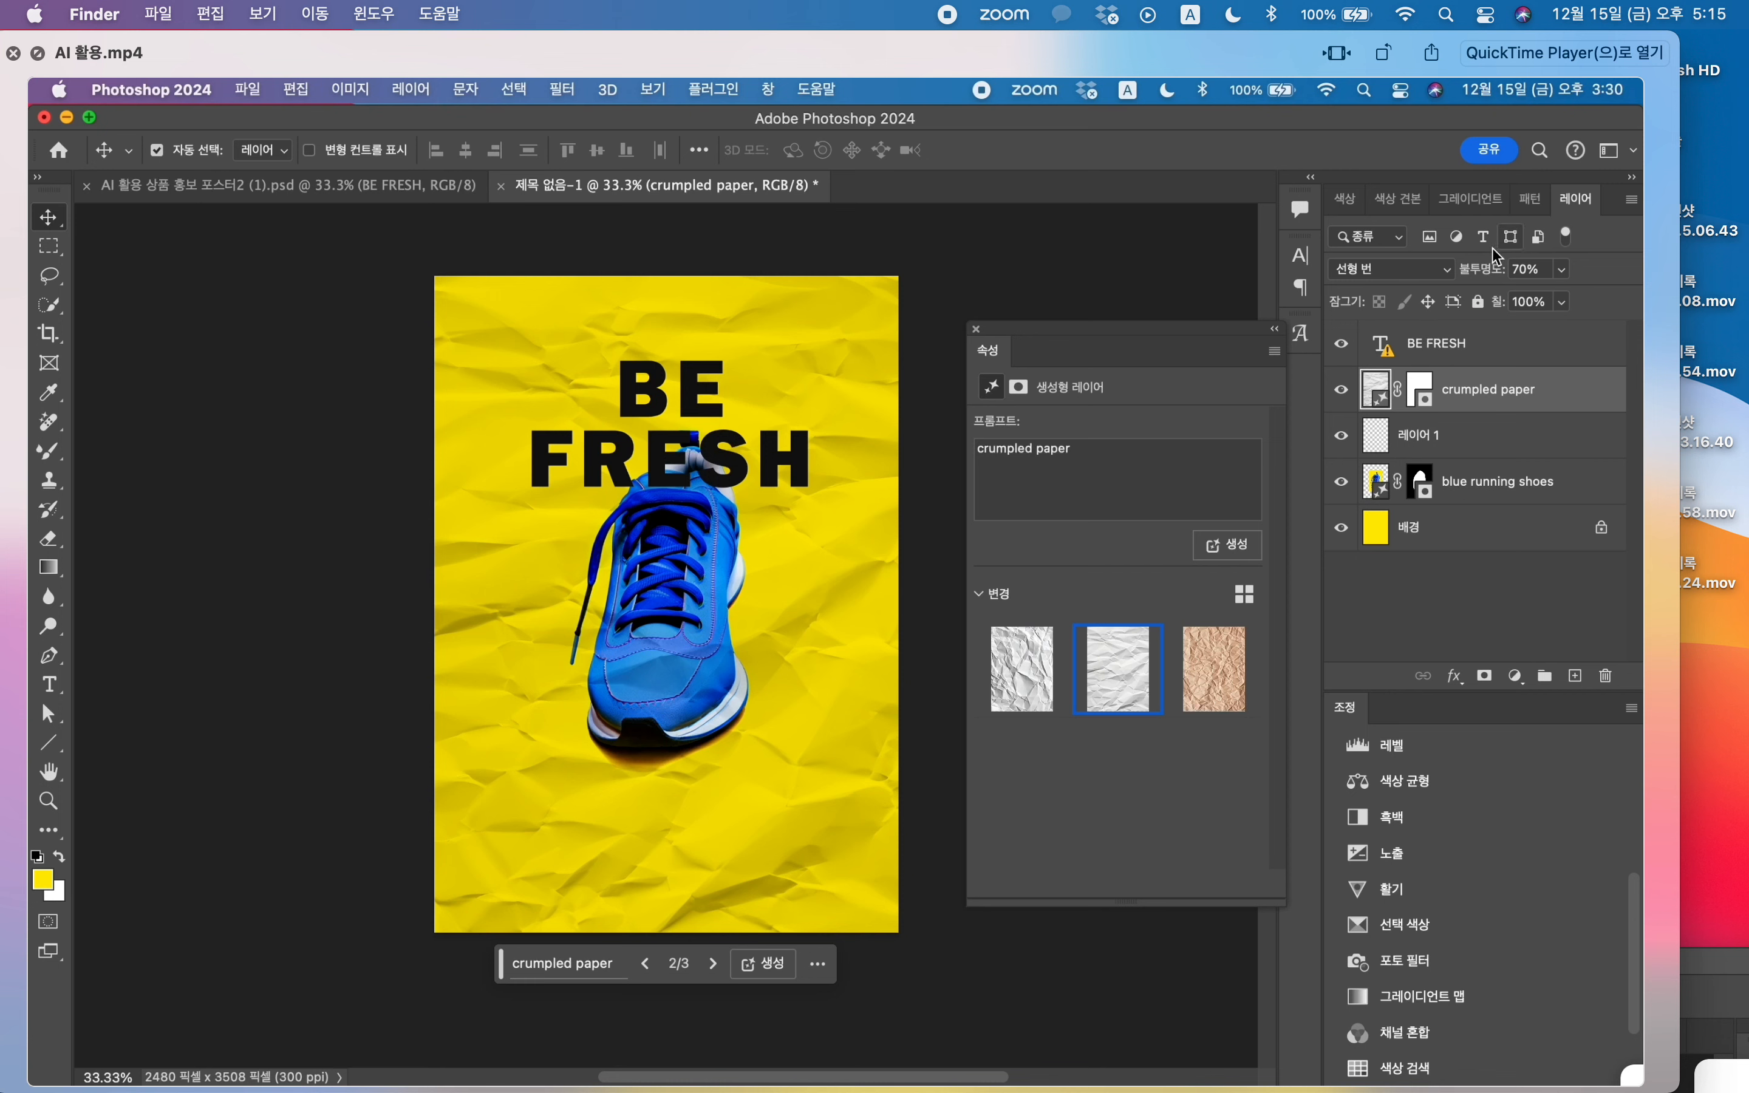
left_click(1479, 303)
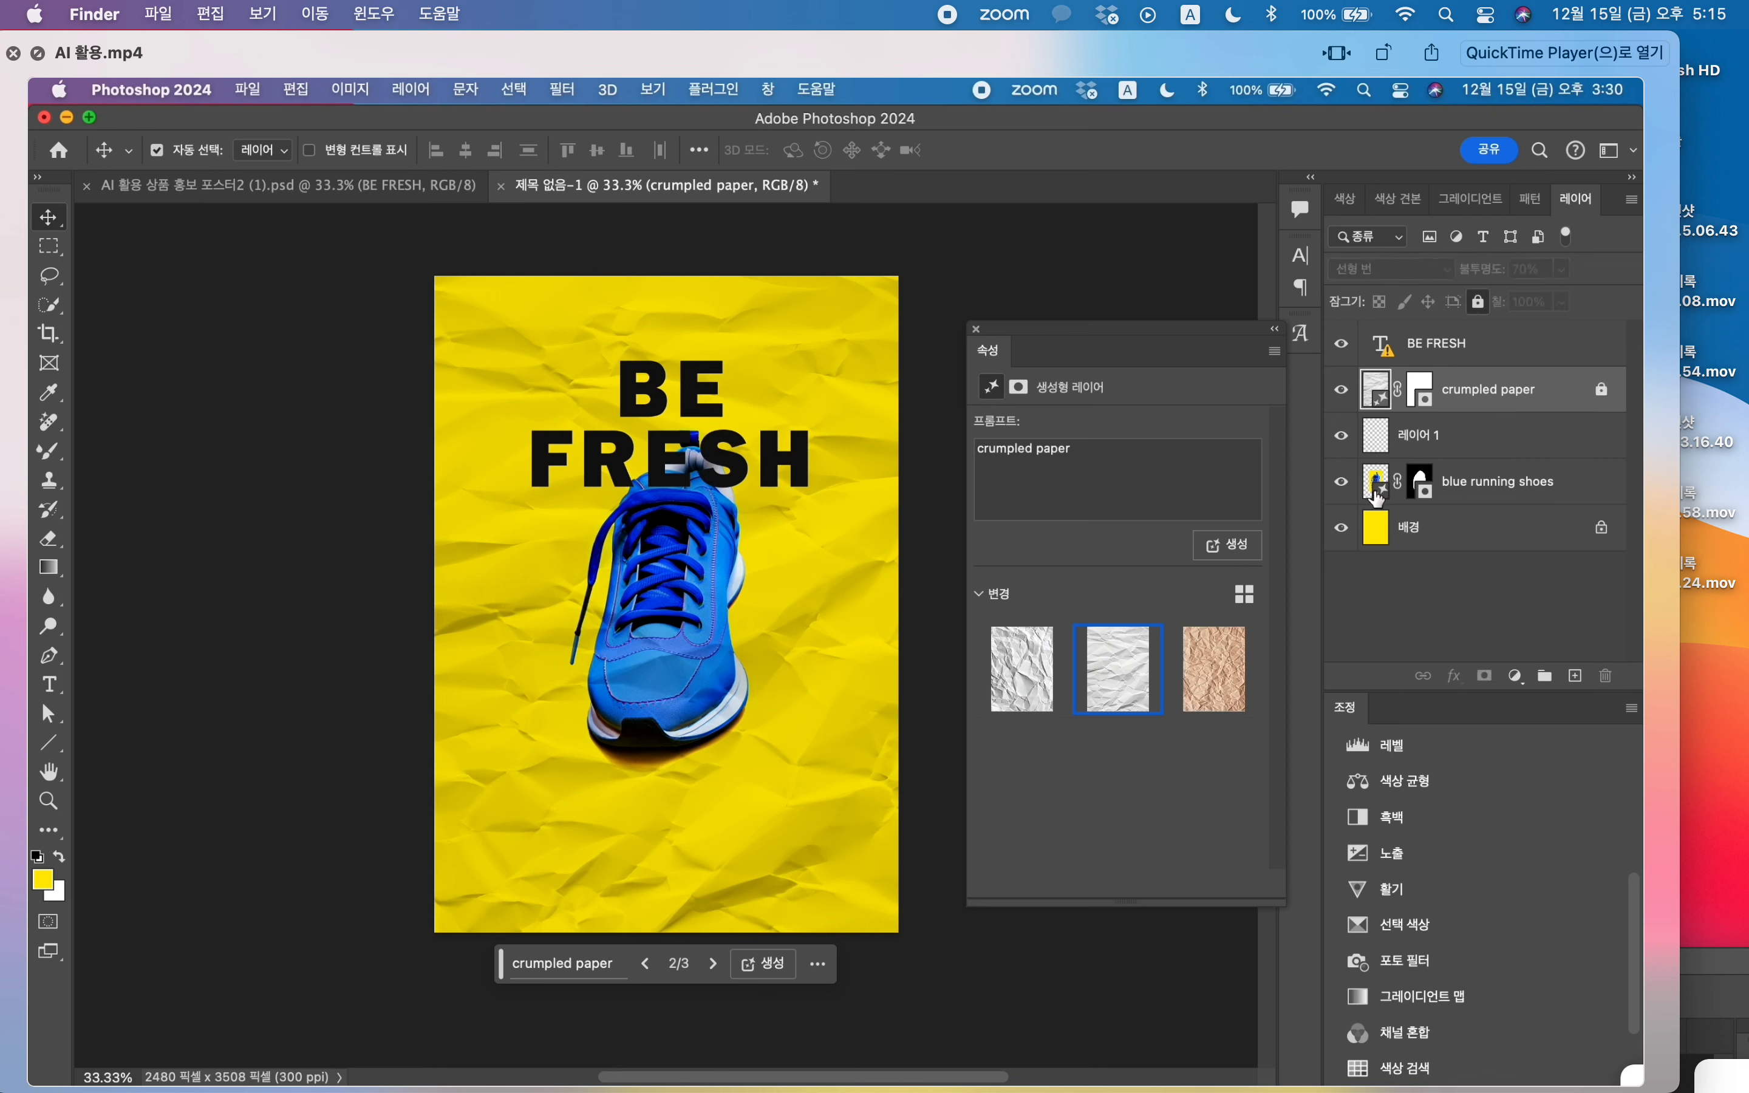
left_click(1487, 497)
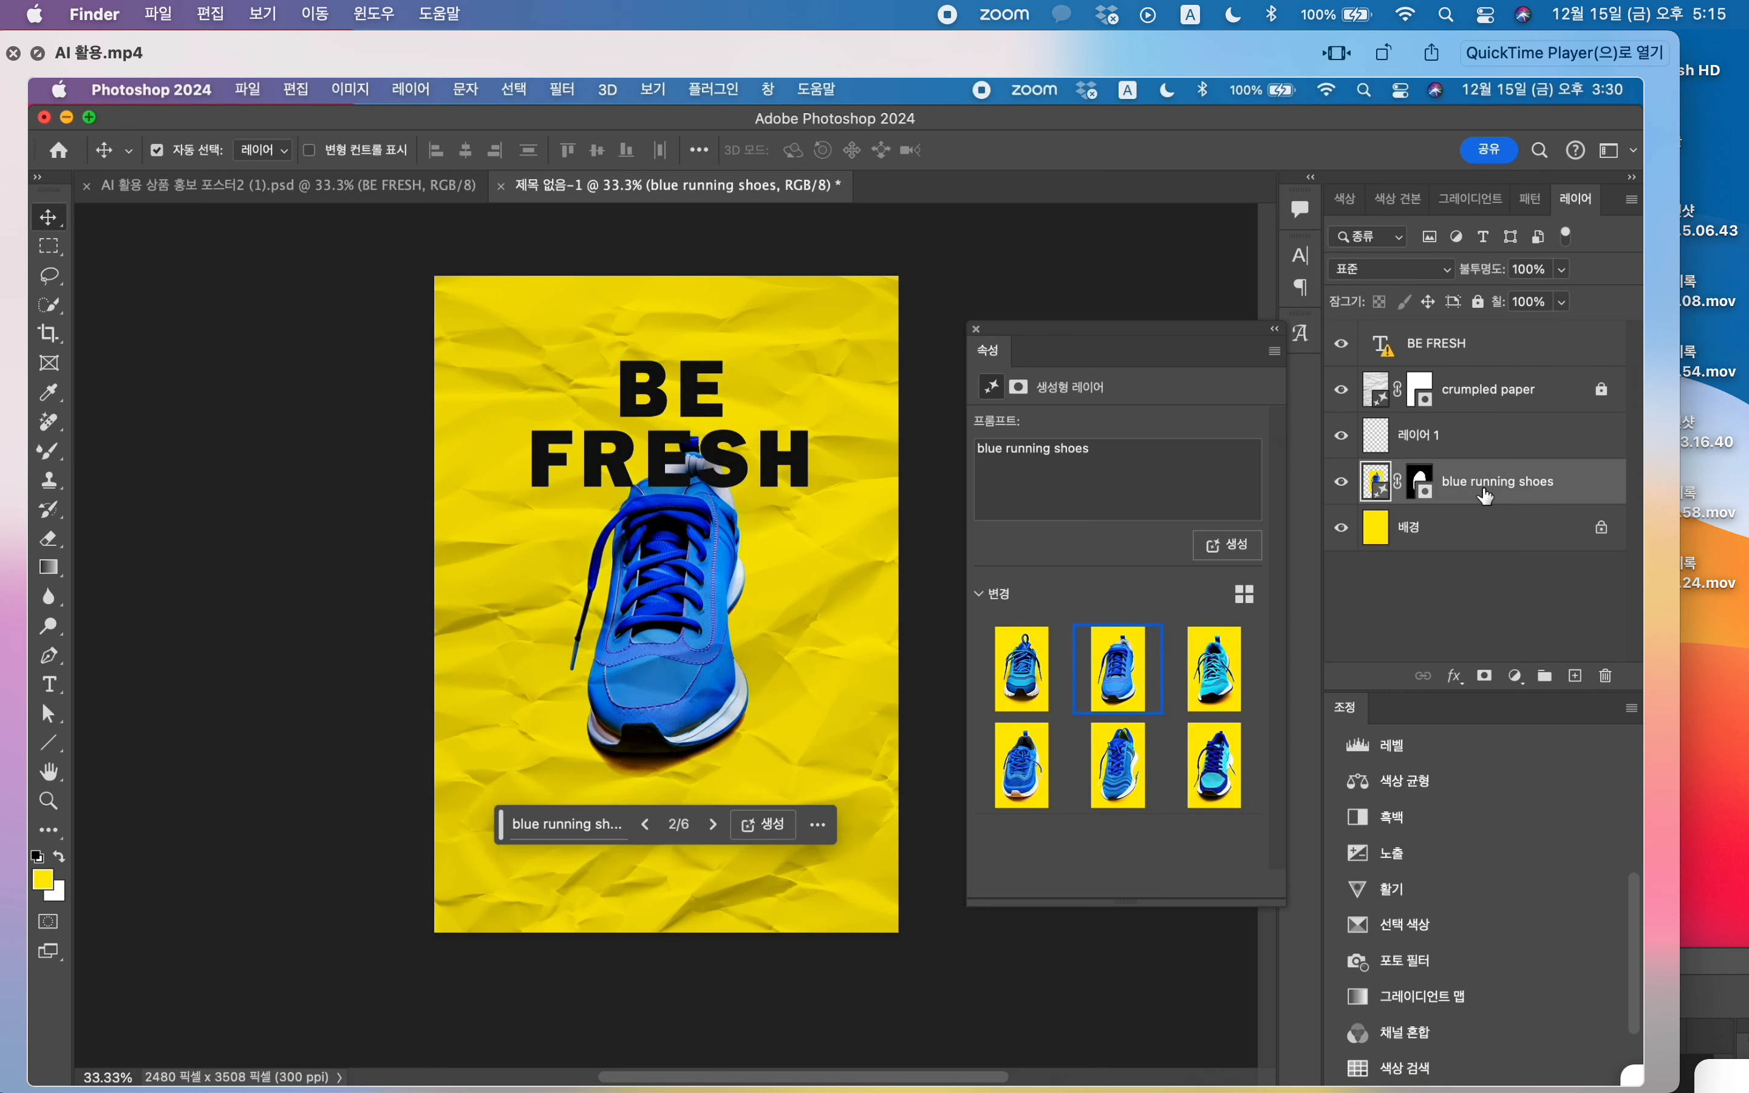
left_click(282, 189)
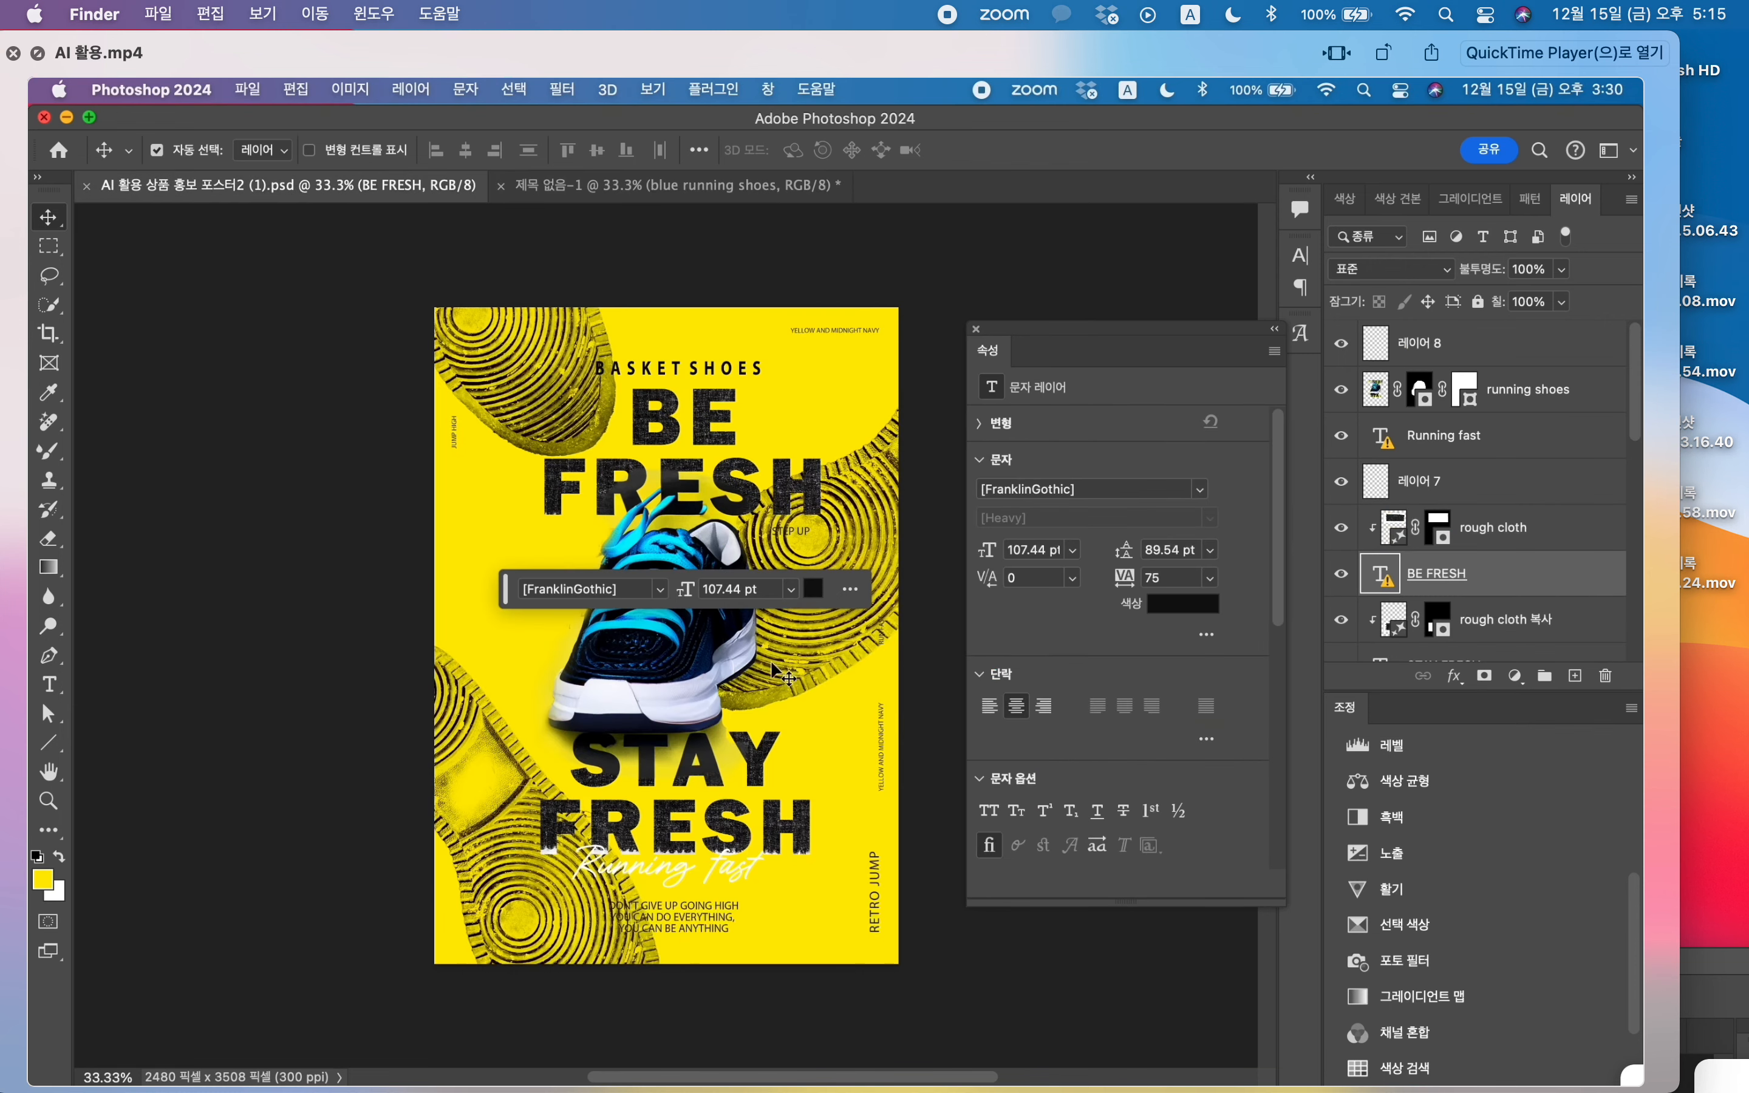
left_click(781, 775)
scroll(1373, 600, "down", 3)
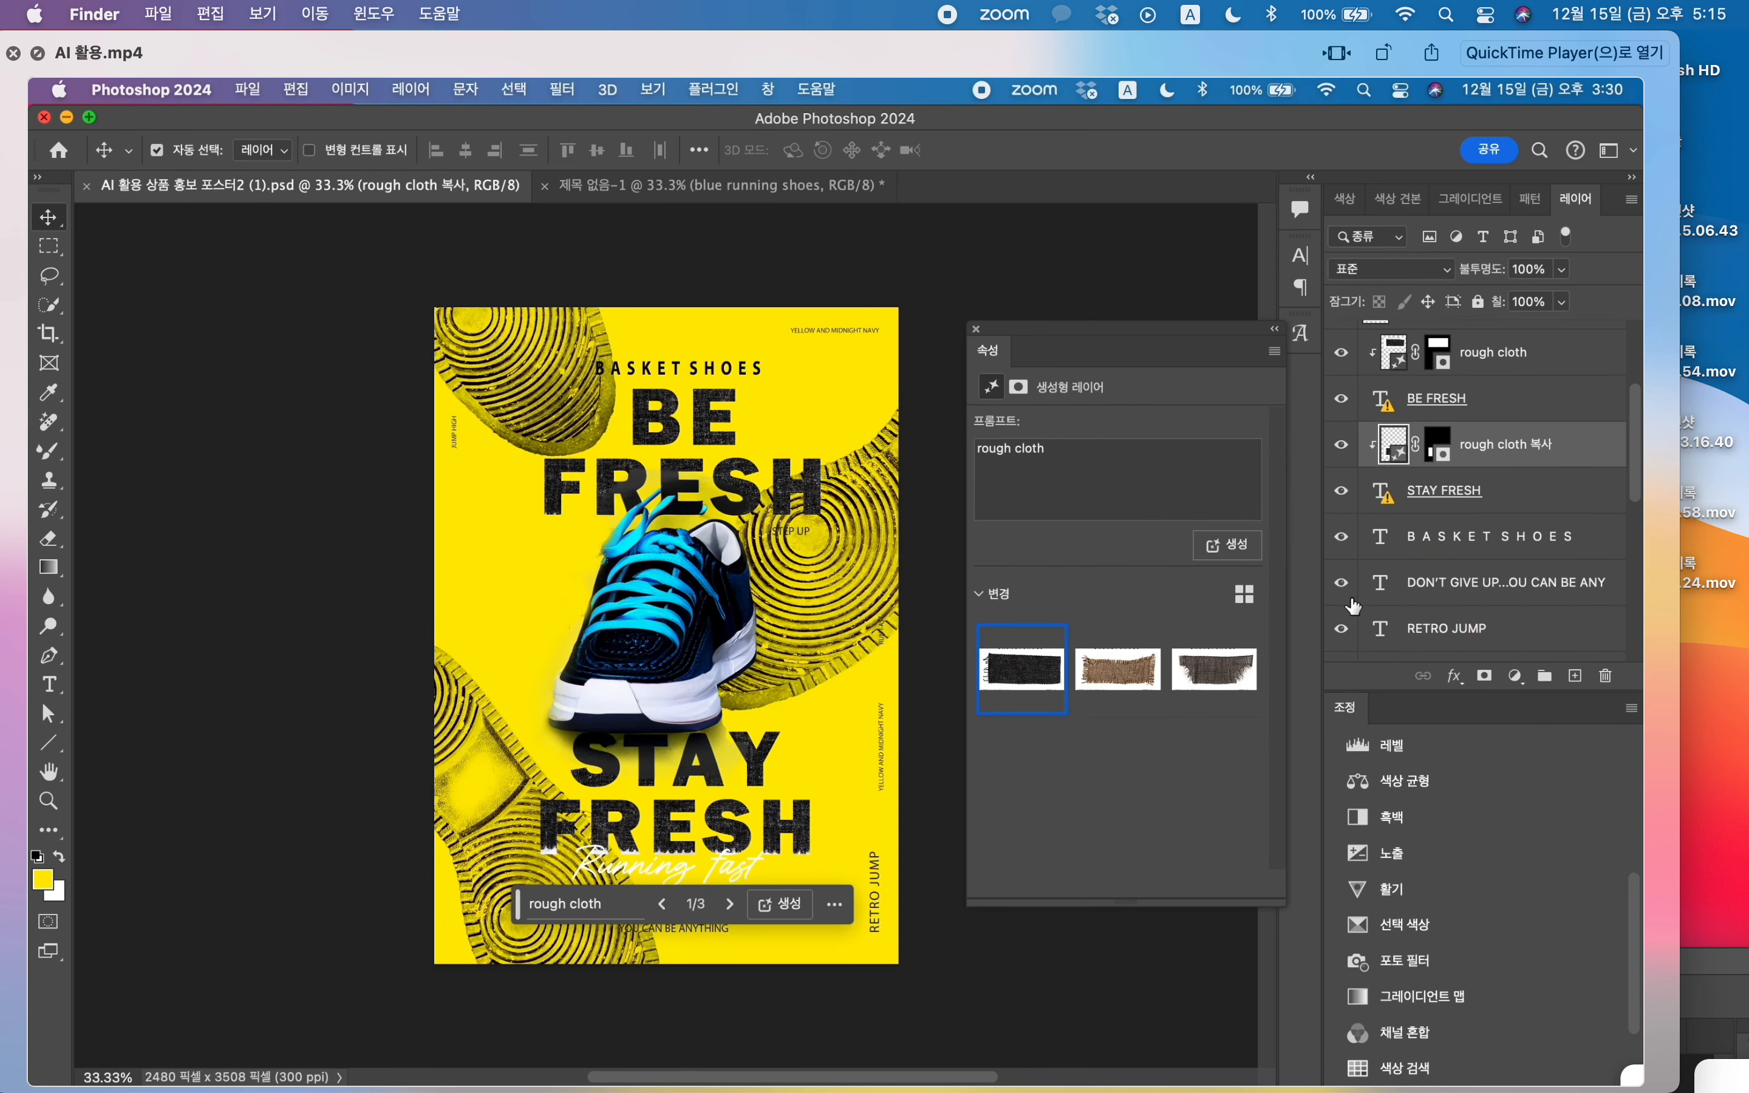
left_click(1474, 495)
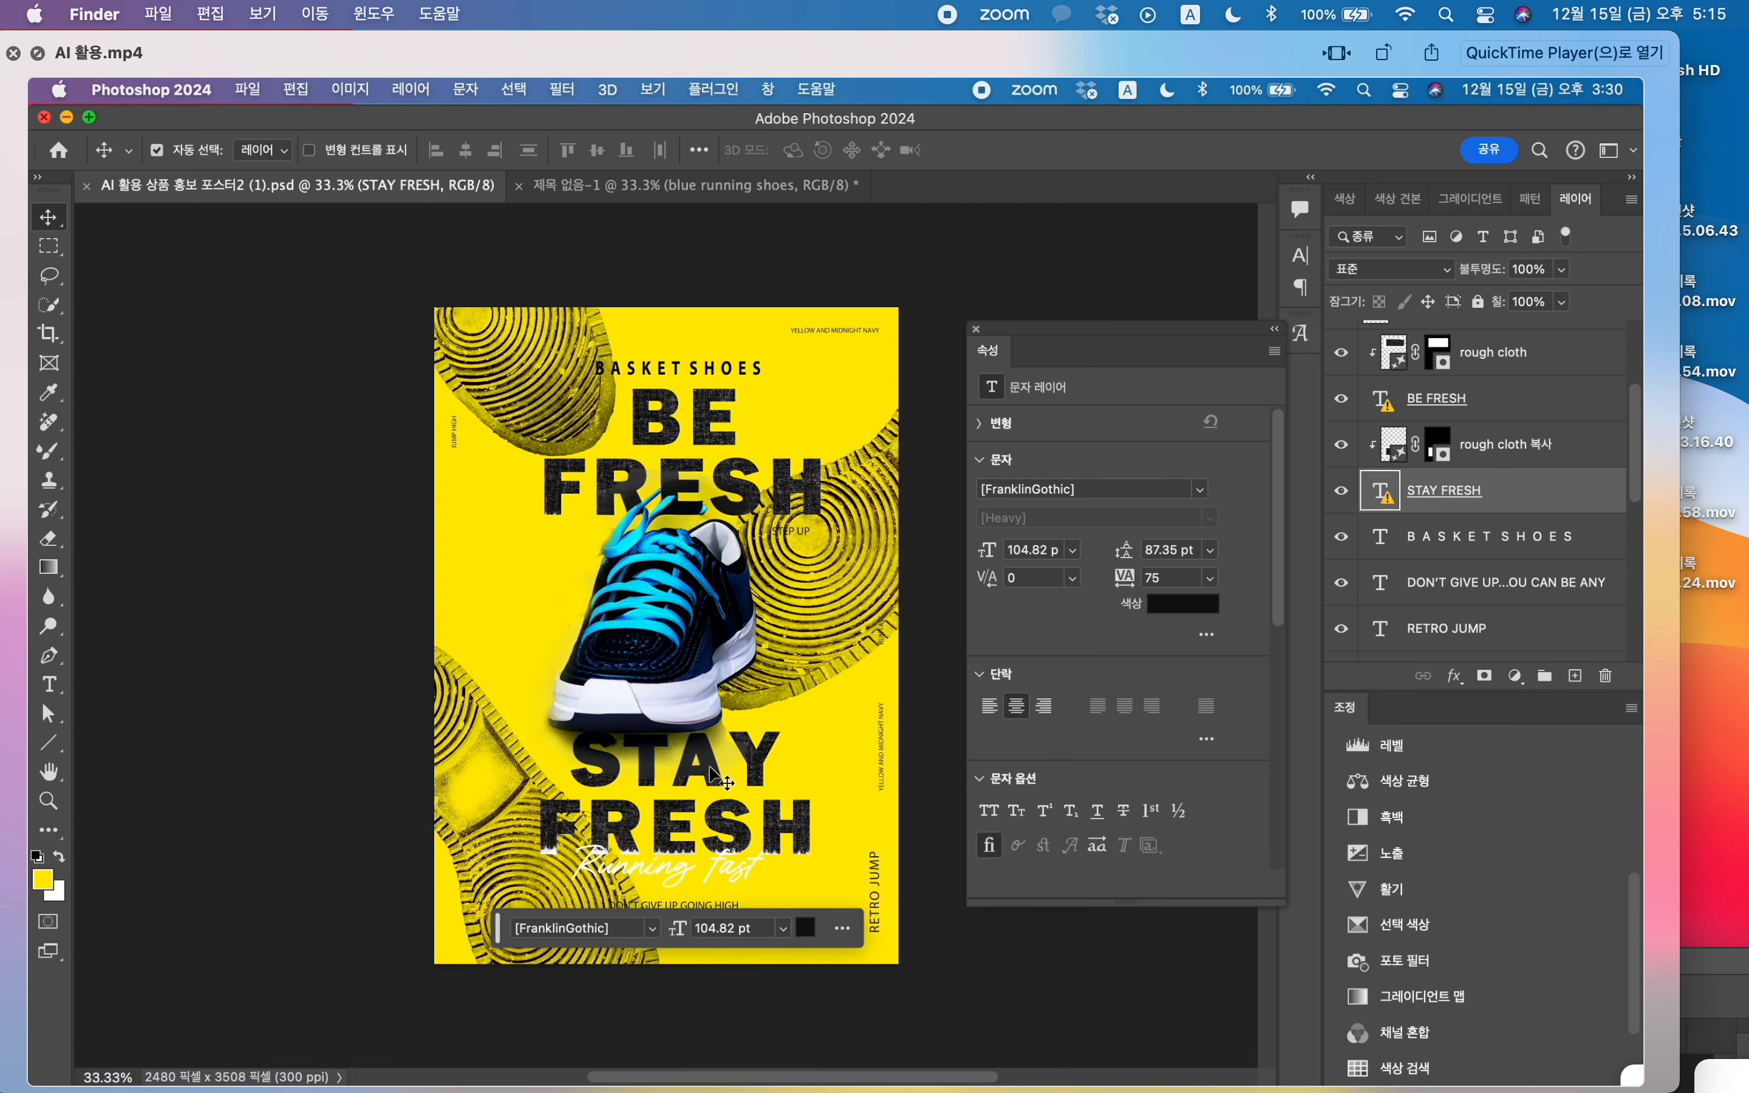
left_click(730, 669)
left_click_drag(668, 196, 688, 243)
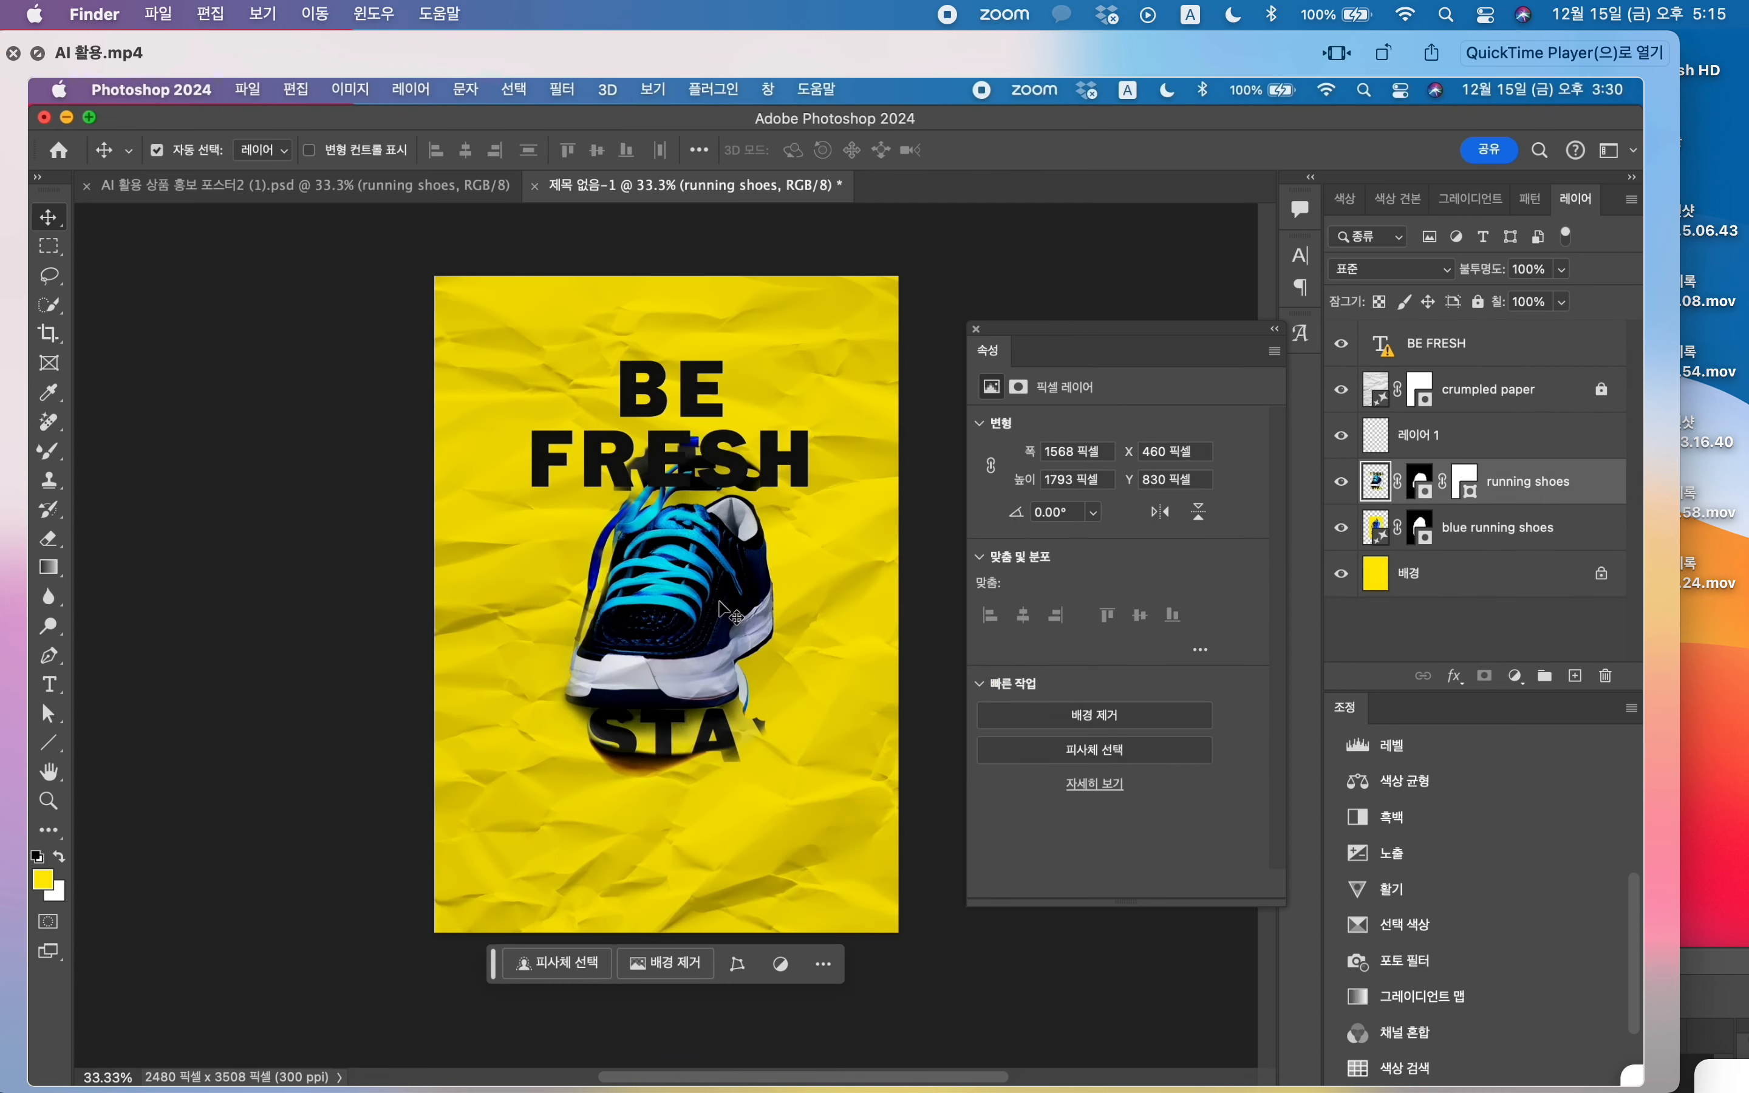
key("super+z")
Step: Copy the STAY FRESH text layer from the finished poster into the new document and place it over the shoe's toe
left_click(331, 185)
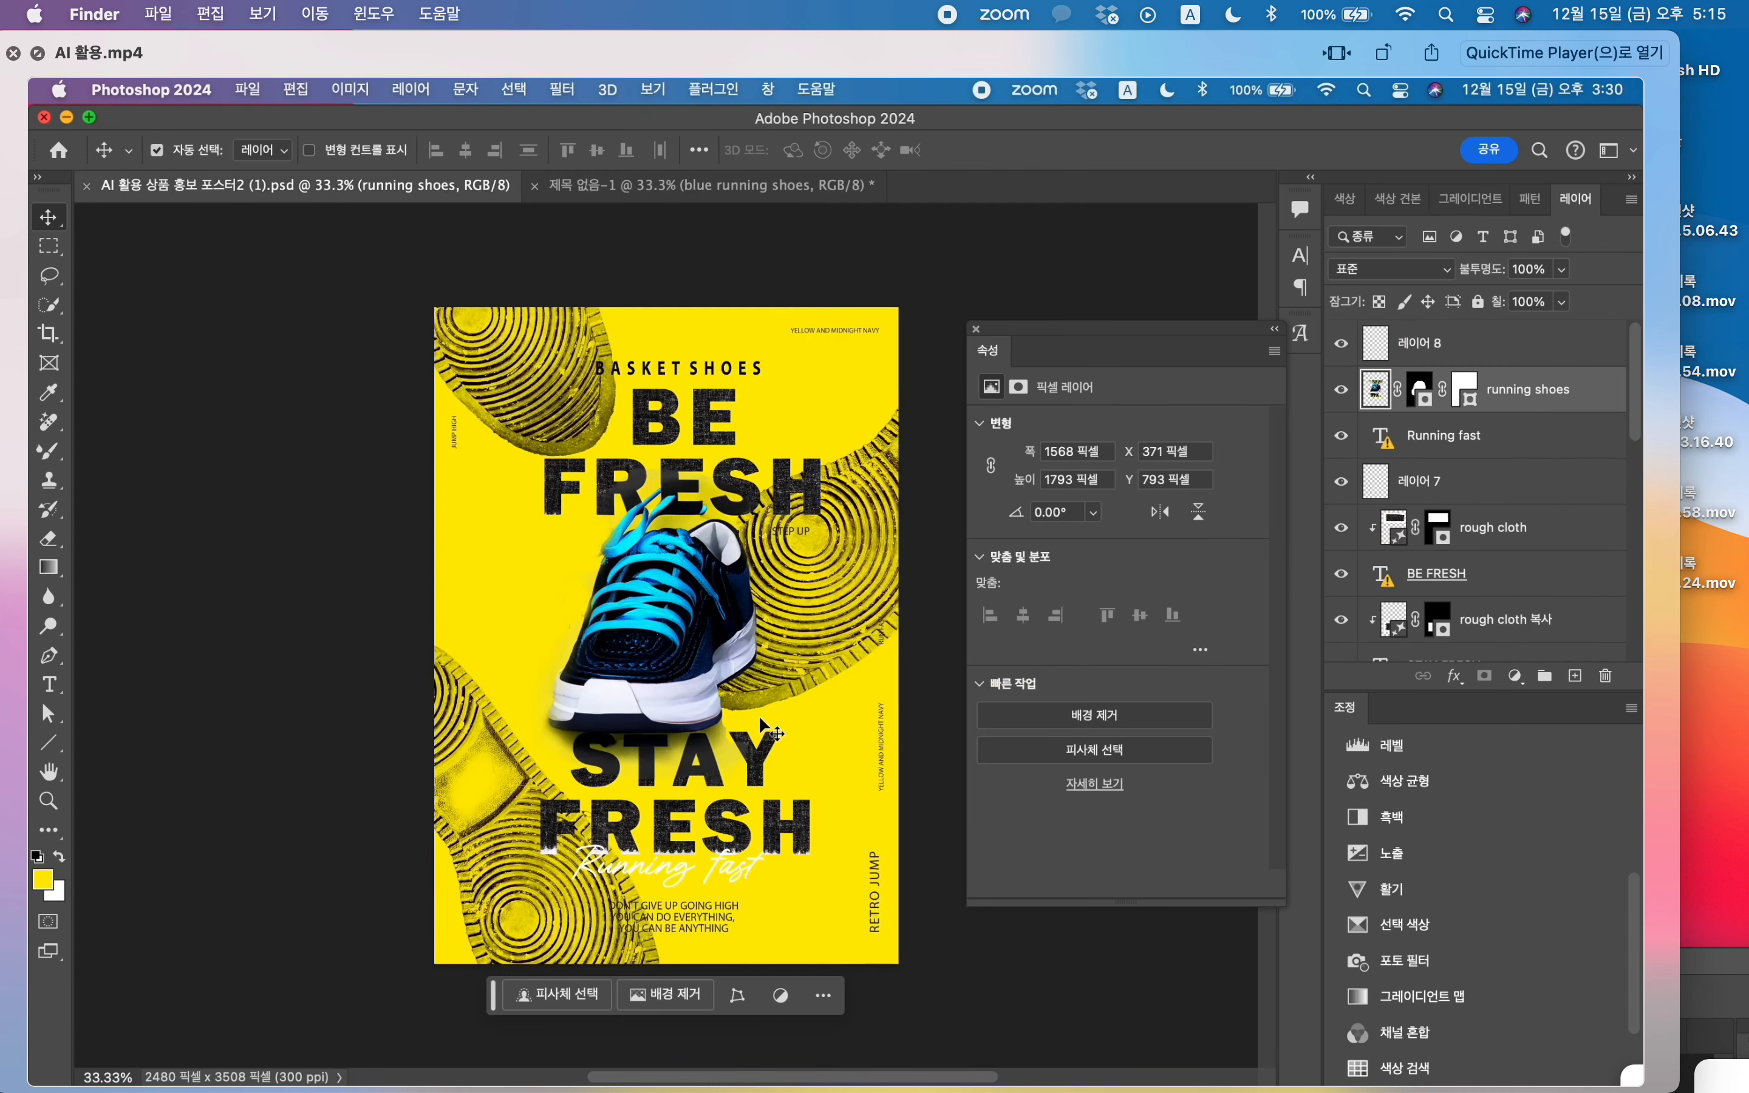
left_click(757, 751)
left_click(1470, 583)
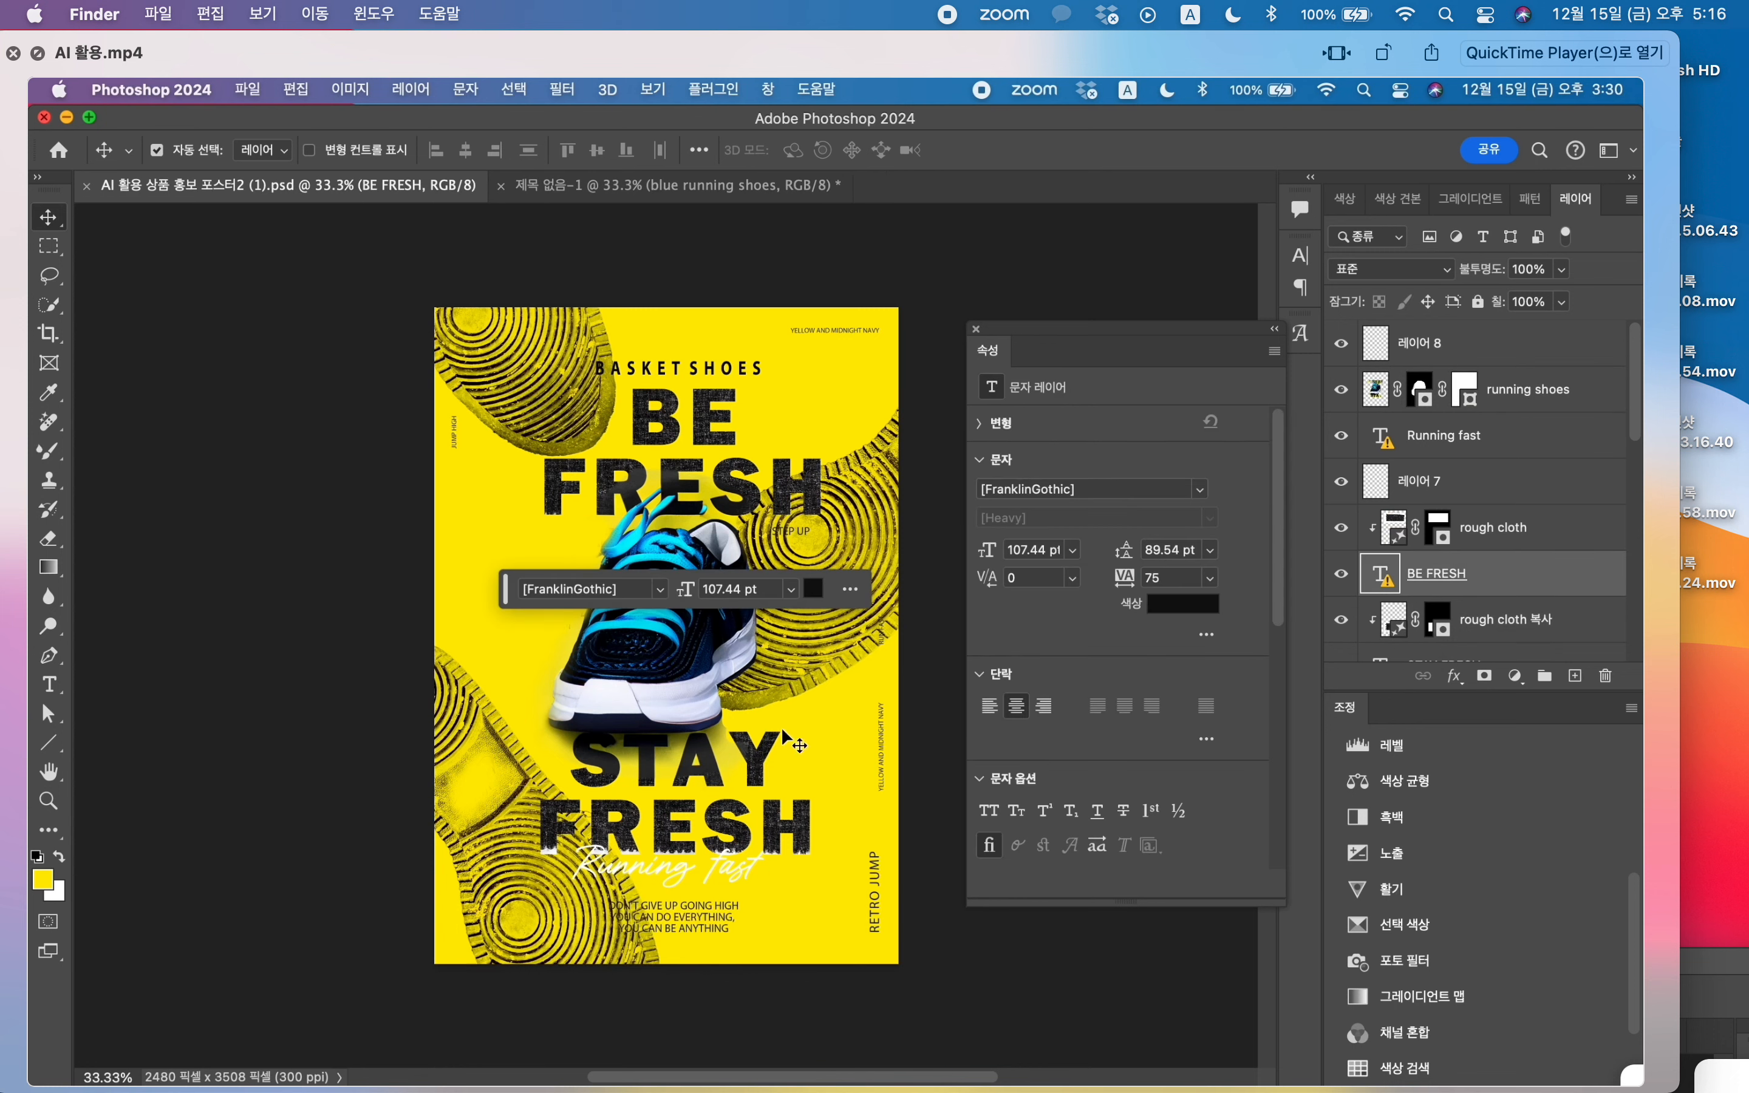
left_click(757, 777)
scroll(1396, 510, "down", 3)
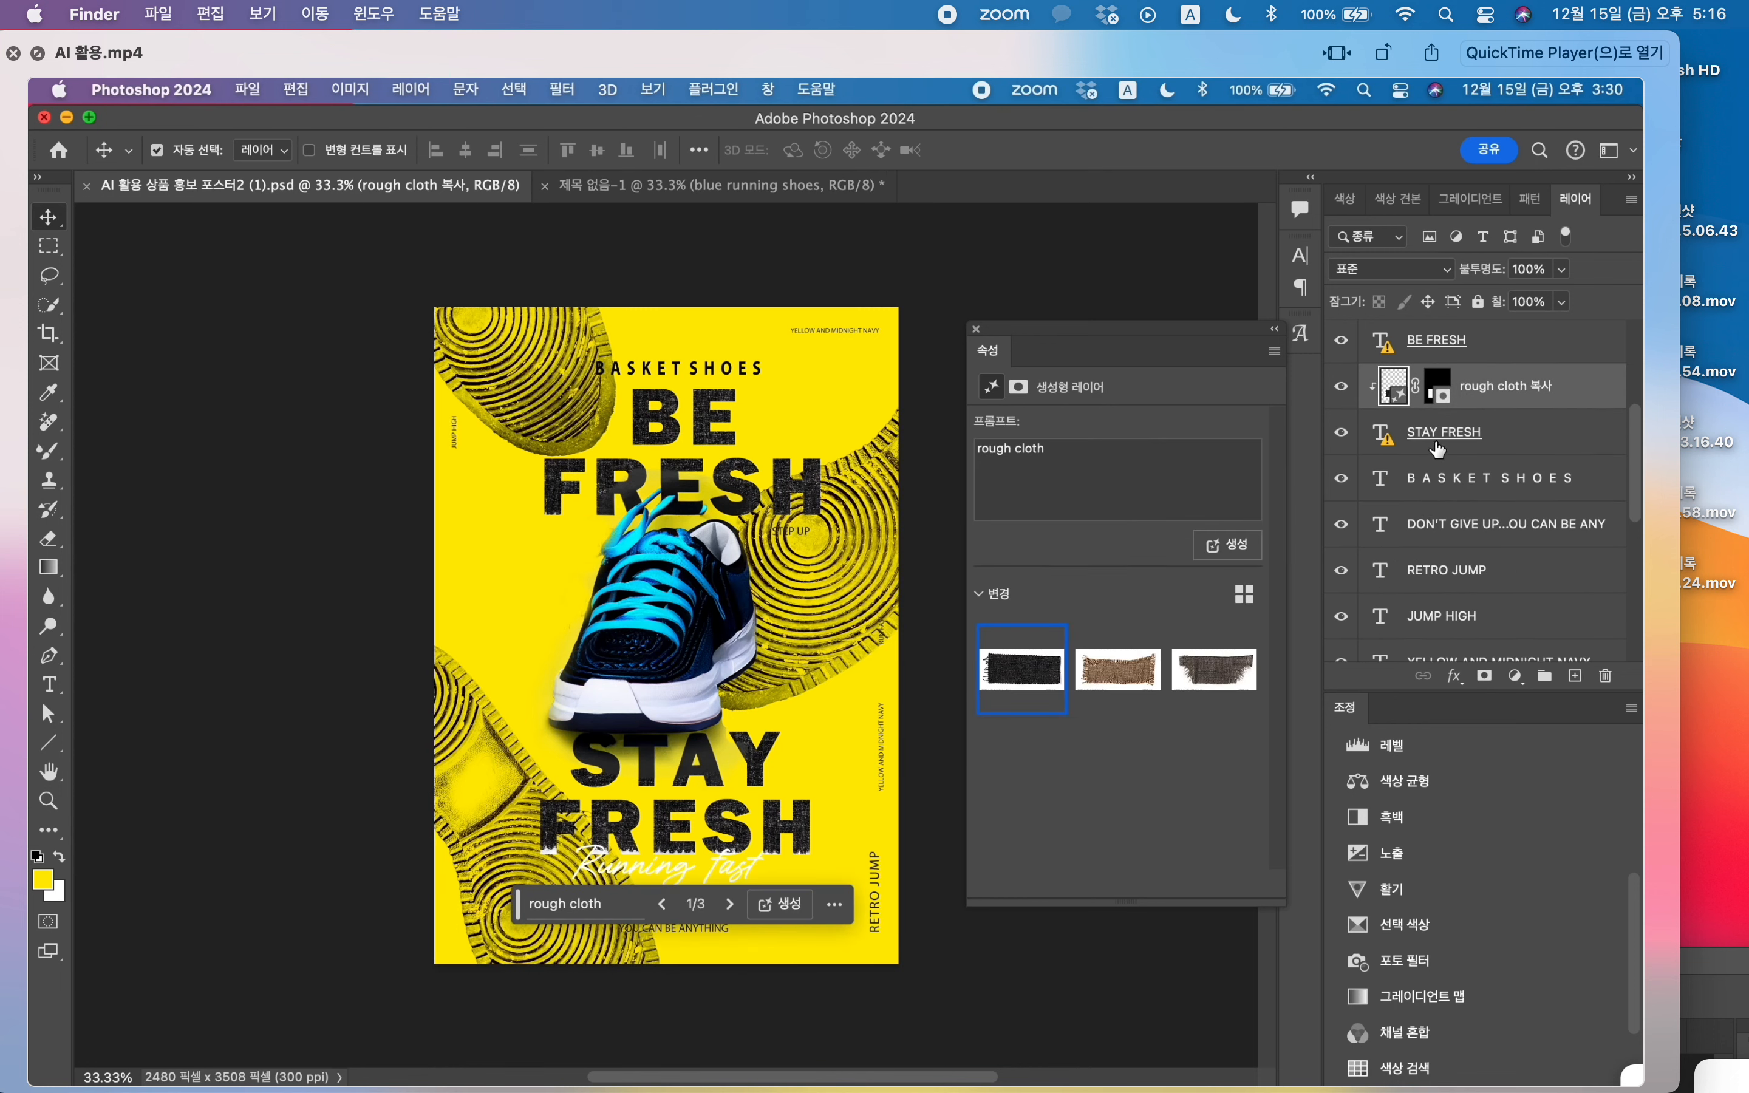
left_click(1380, 444)
left_click_drag(1376, 439, 730, 683)
left_click_drag(752, 573, 749, 738)
Step: Copy the Running fast script text from the finished poster into the new document, placing it just above STAY FRESH
left_click(350, 189)
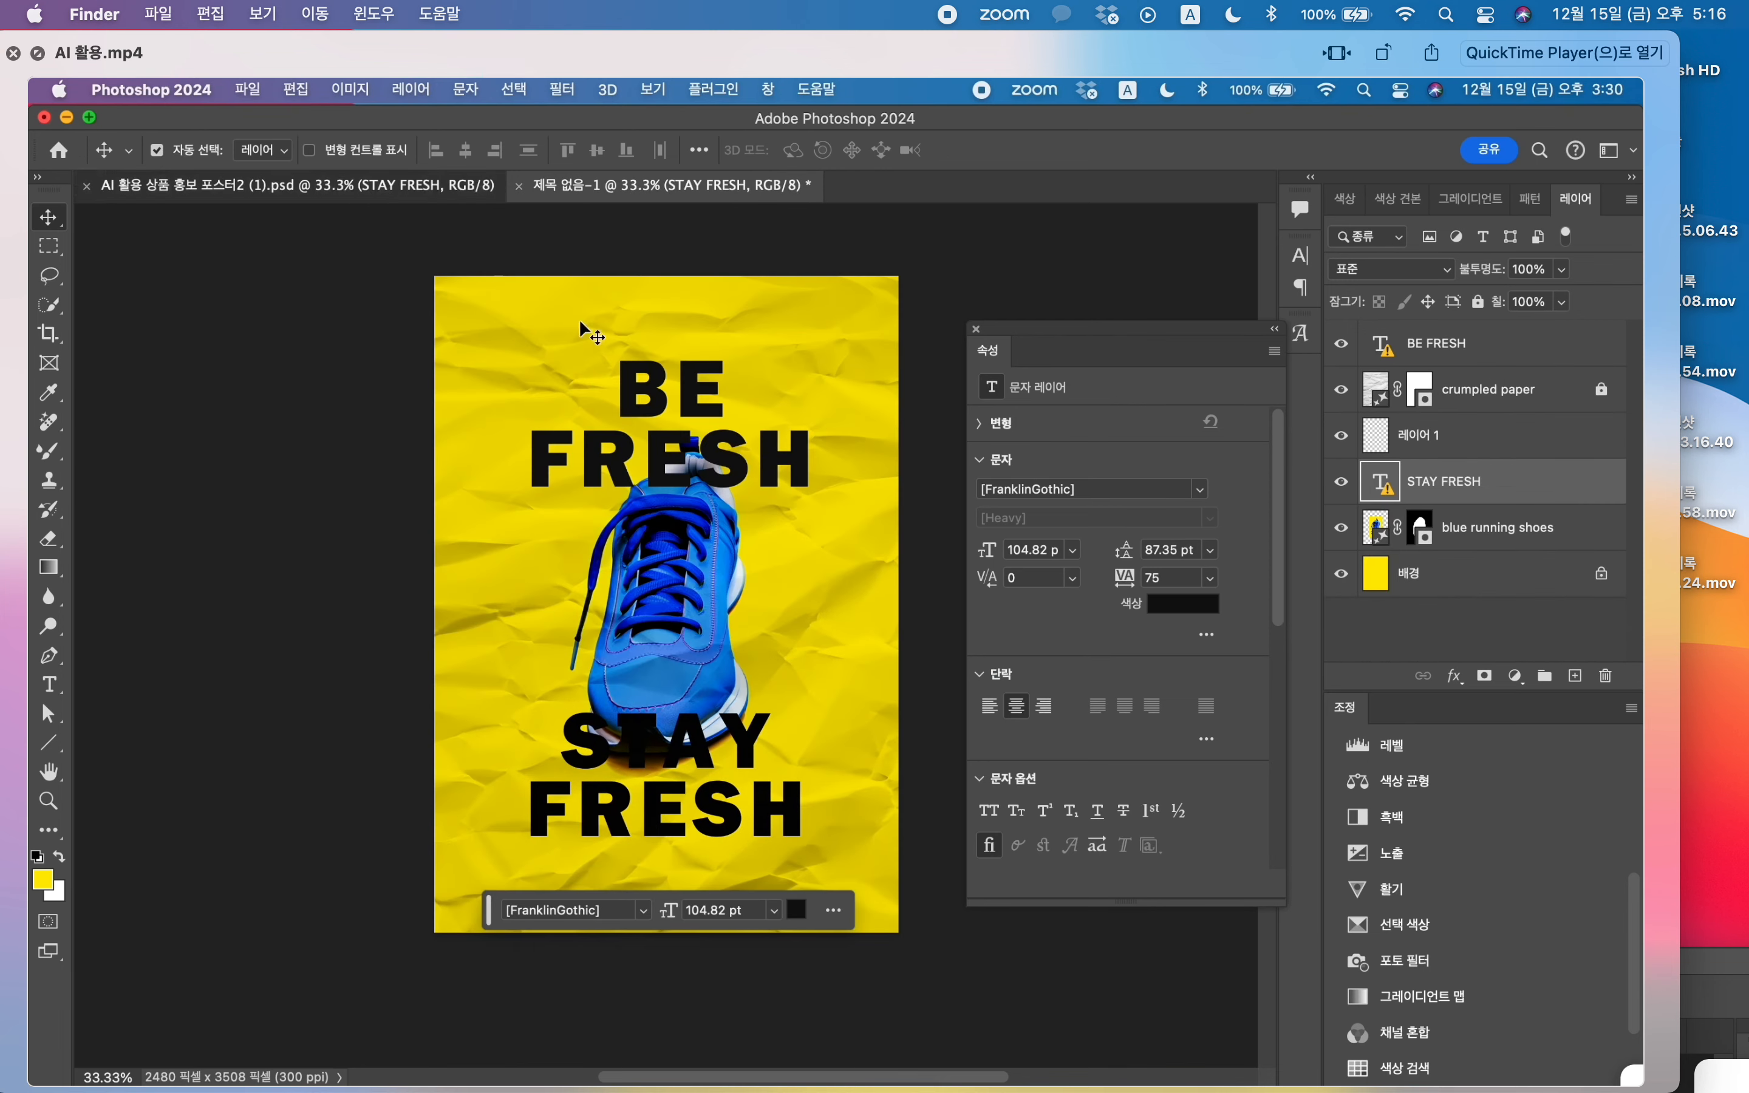
left_click(719, 862)
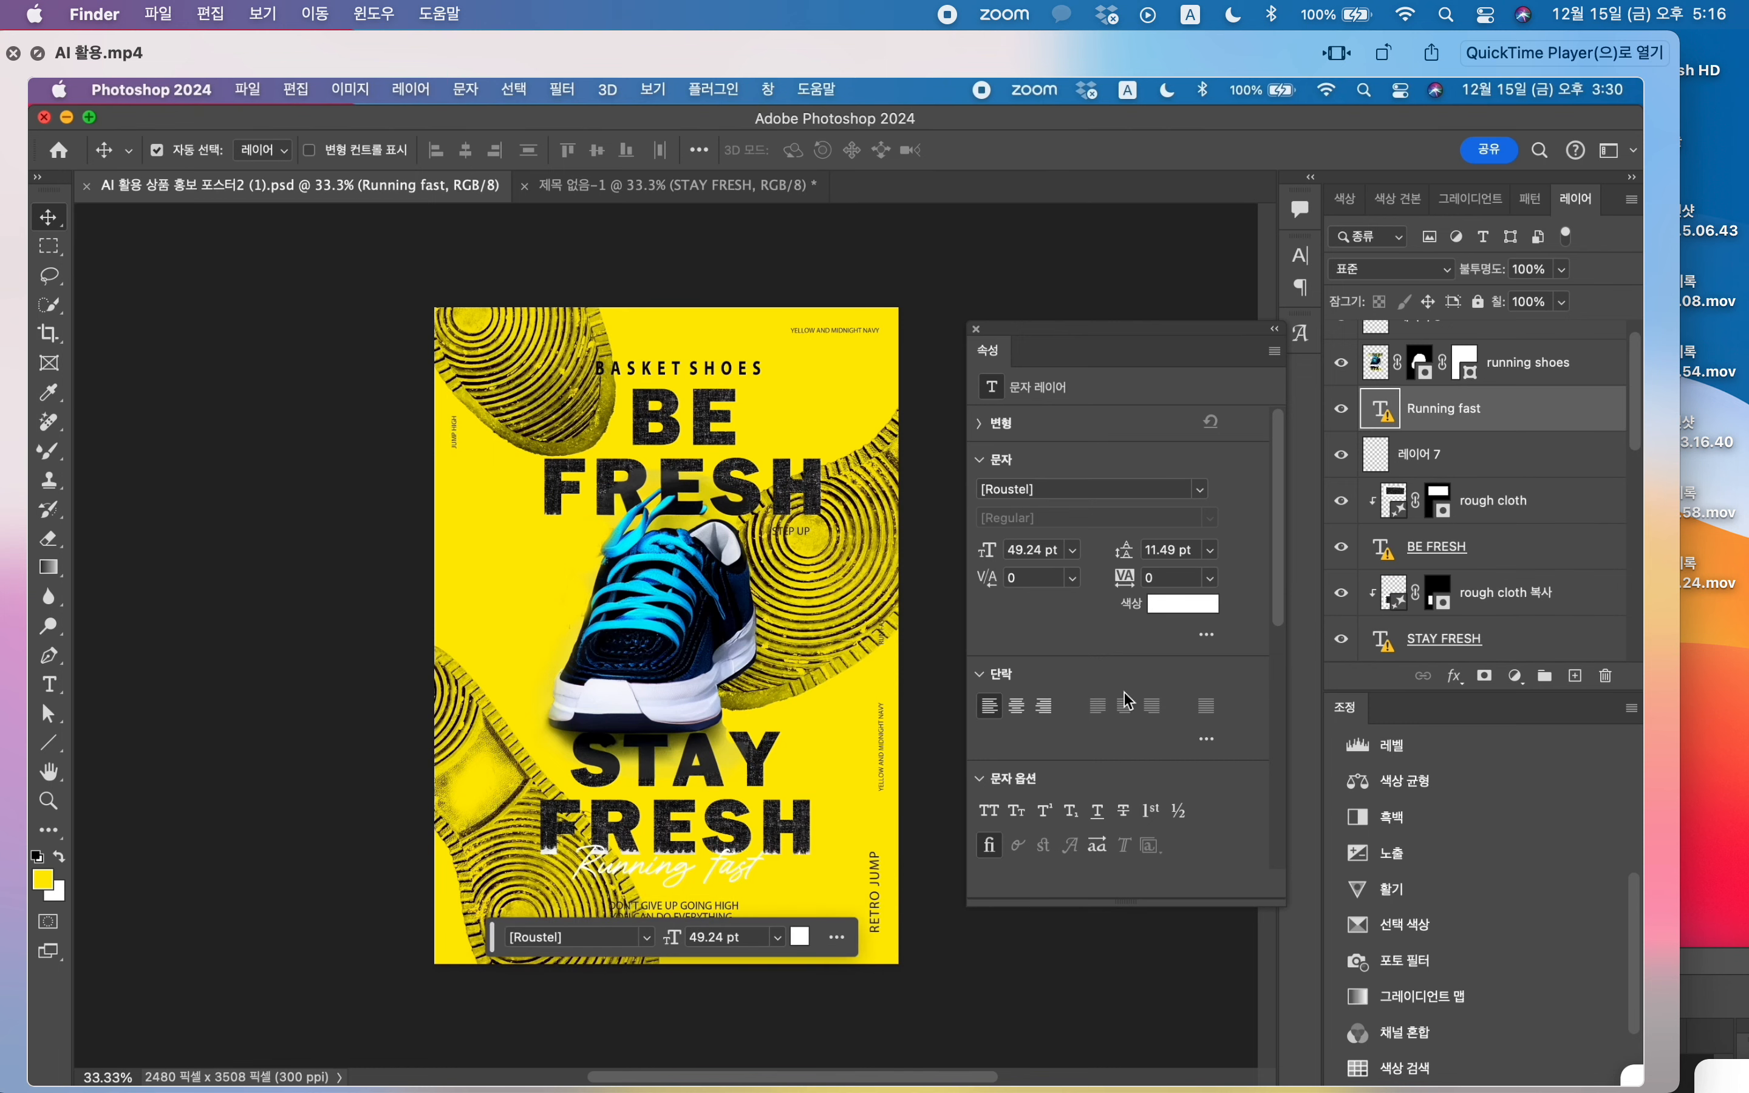
key("super")
left_click_drag(1359, 419, 701, 676)
Step: Scale the BE FRESH and STAY FRESH text layers together to about 88% and reposition them around the shoe
left_click(855, 728)
left_click(796, 457, "shift")
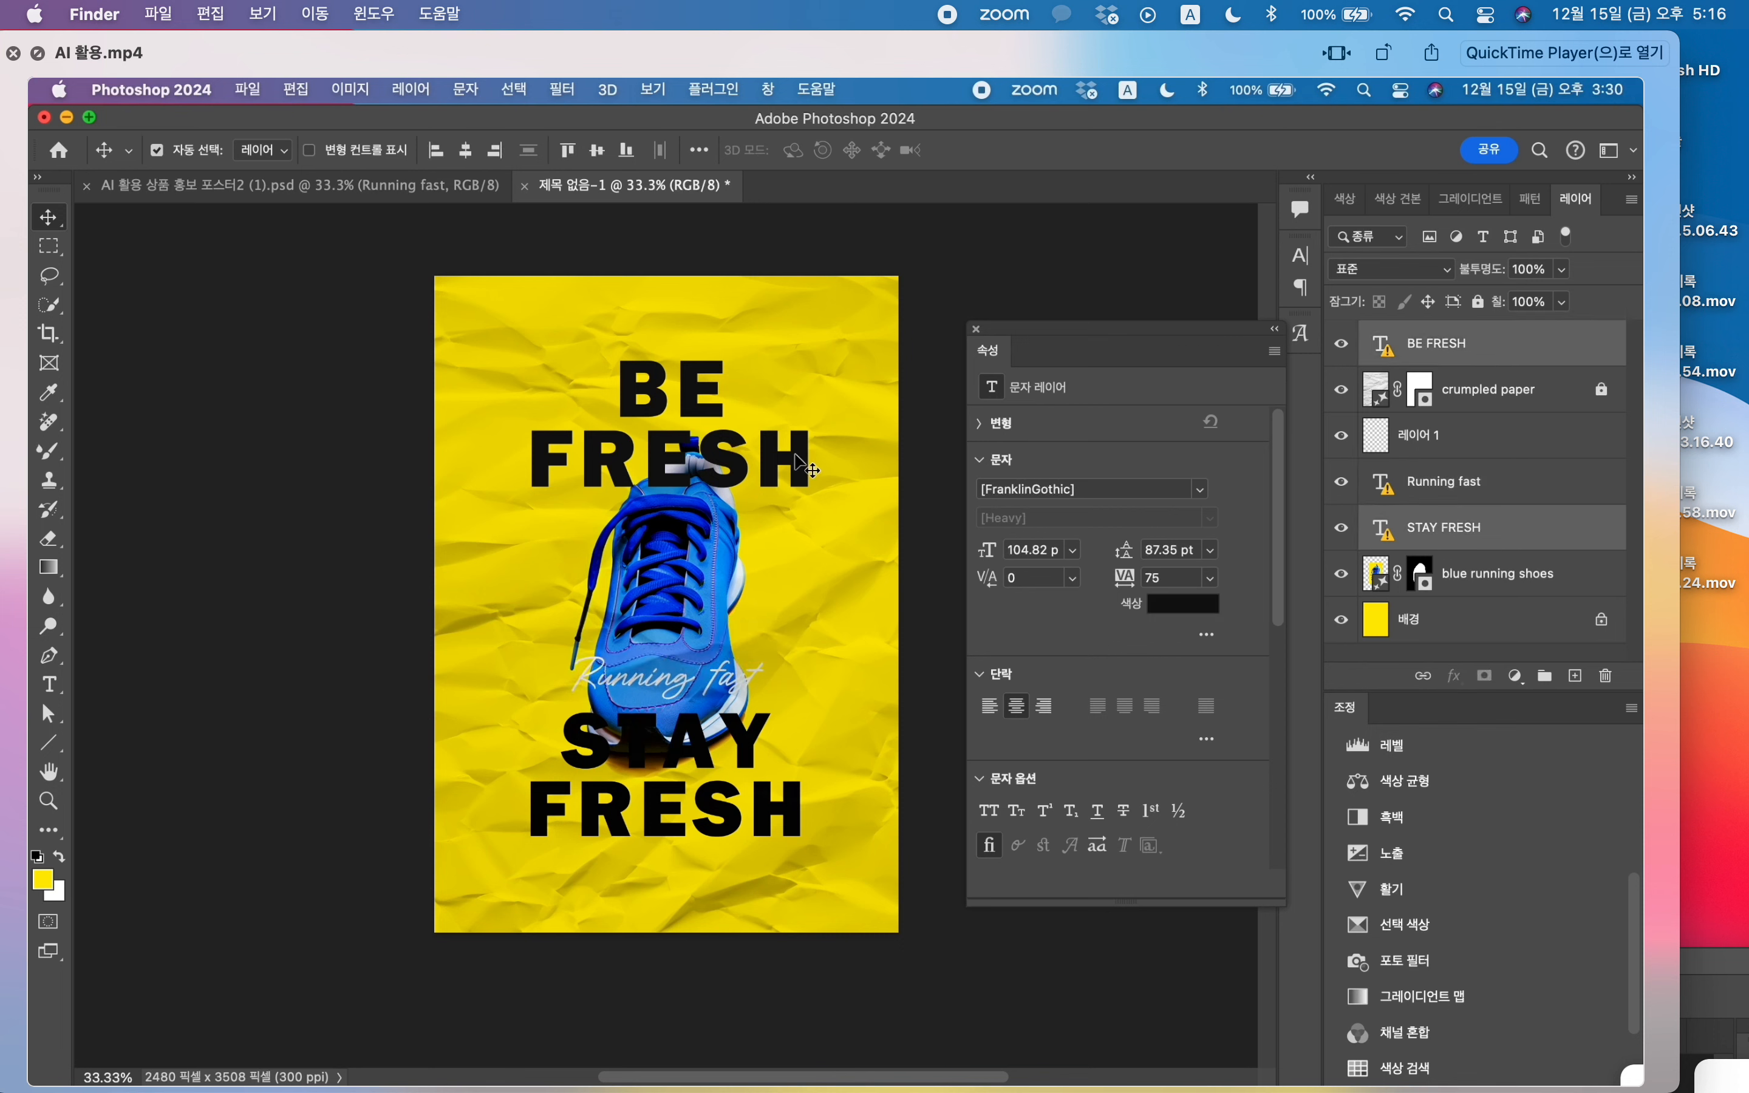
key("super+t")
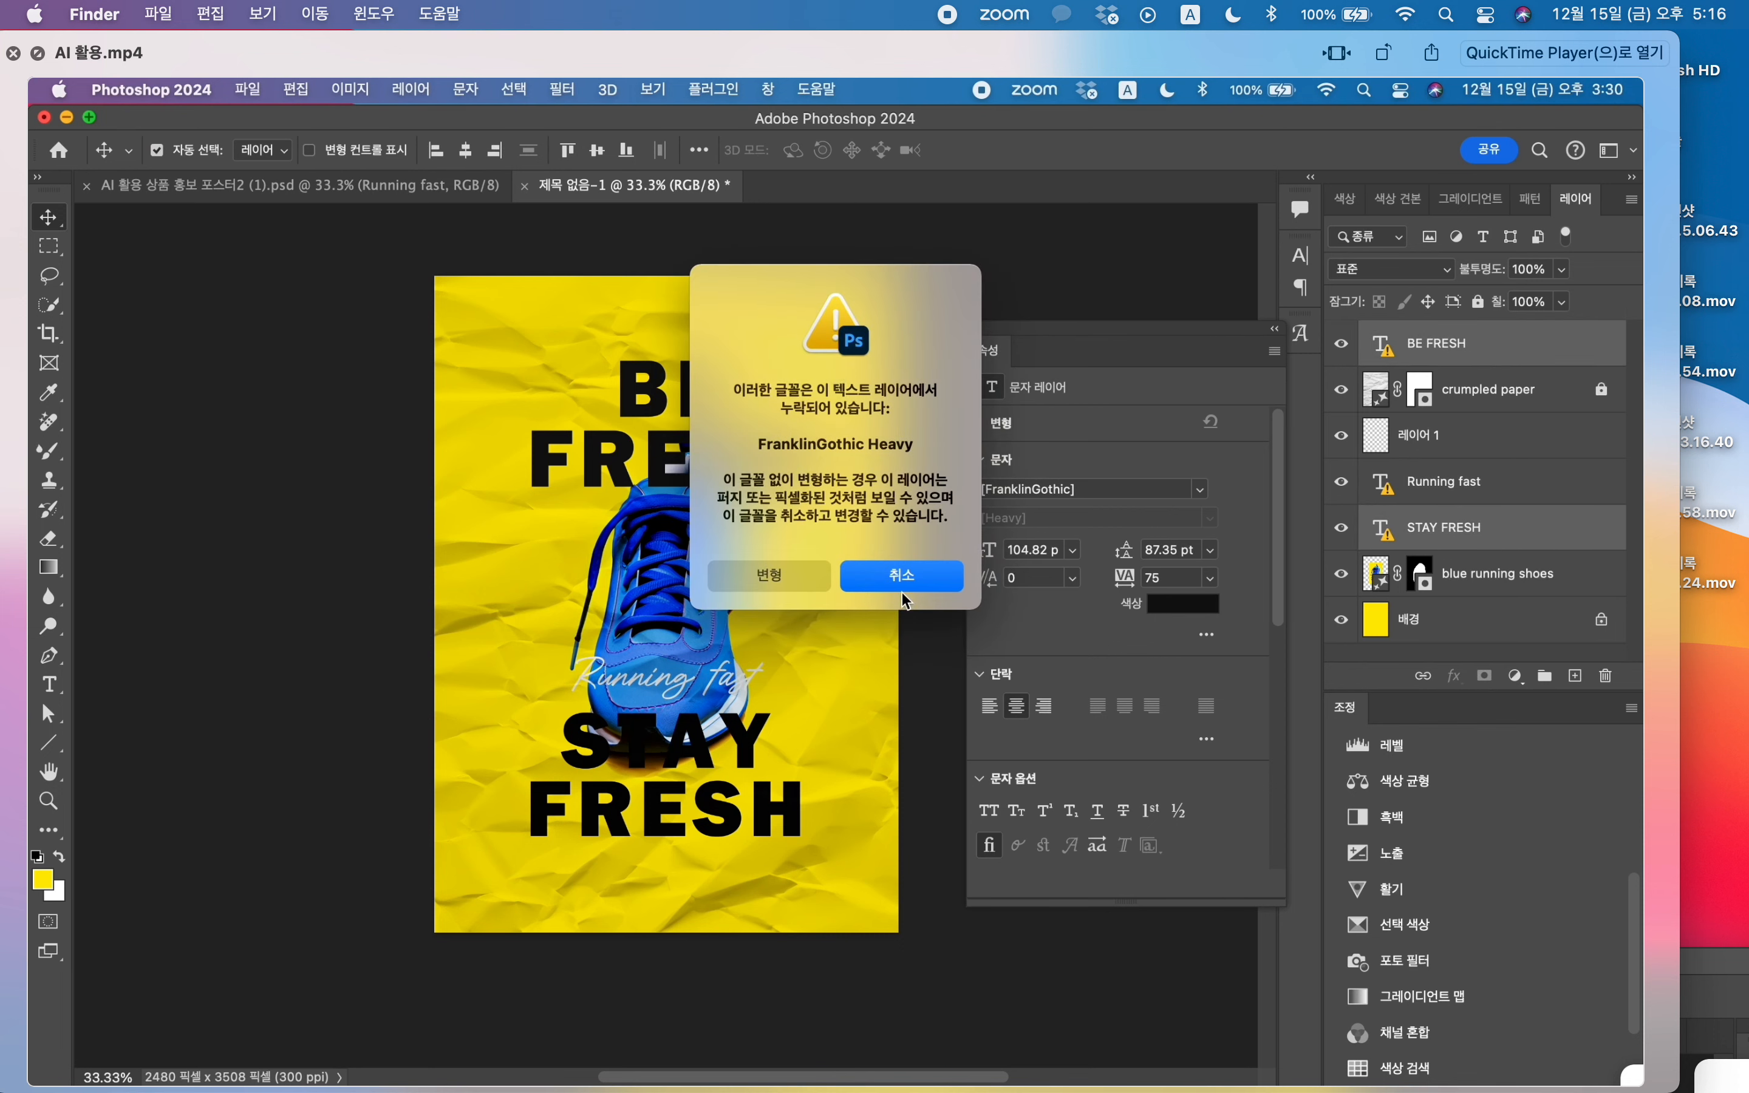
left_click(779, 574)
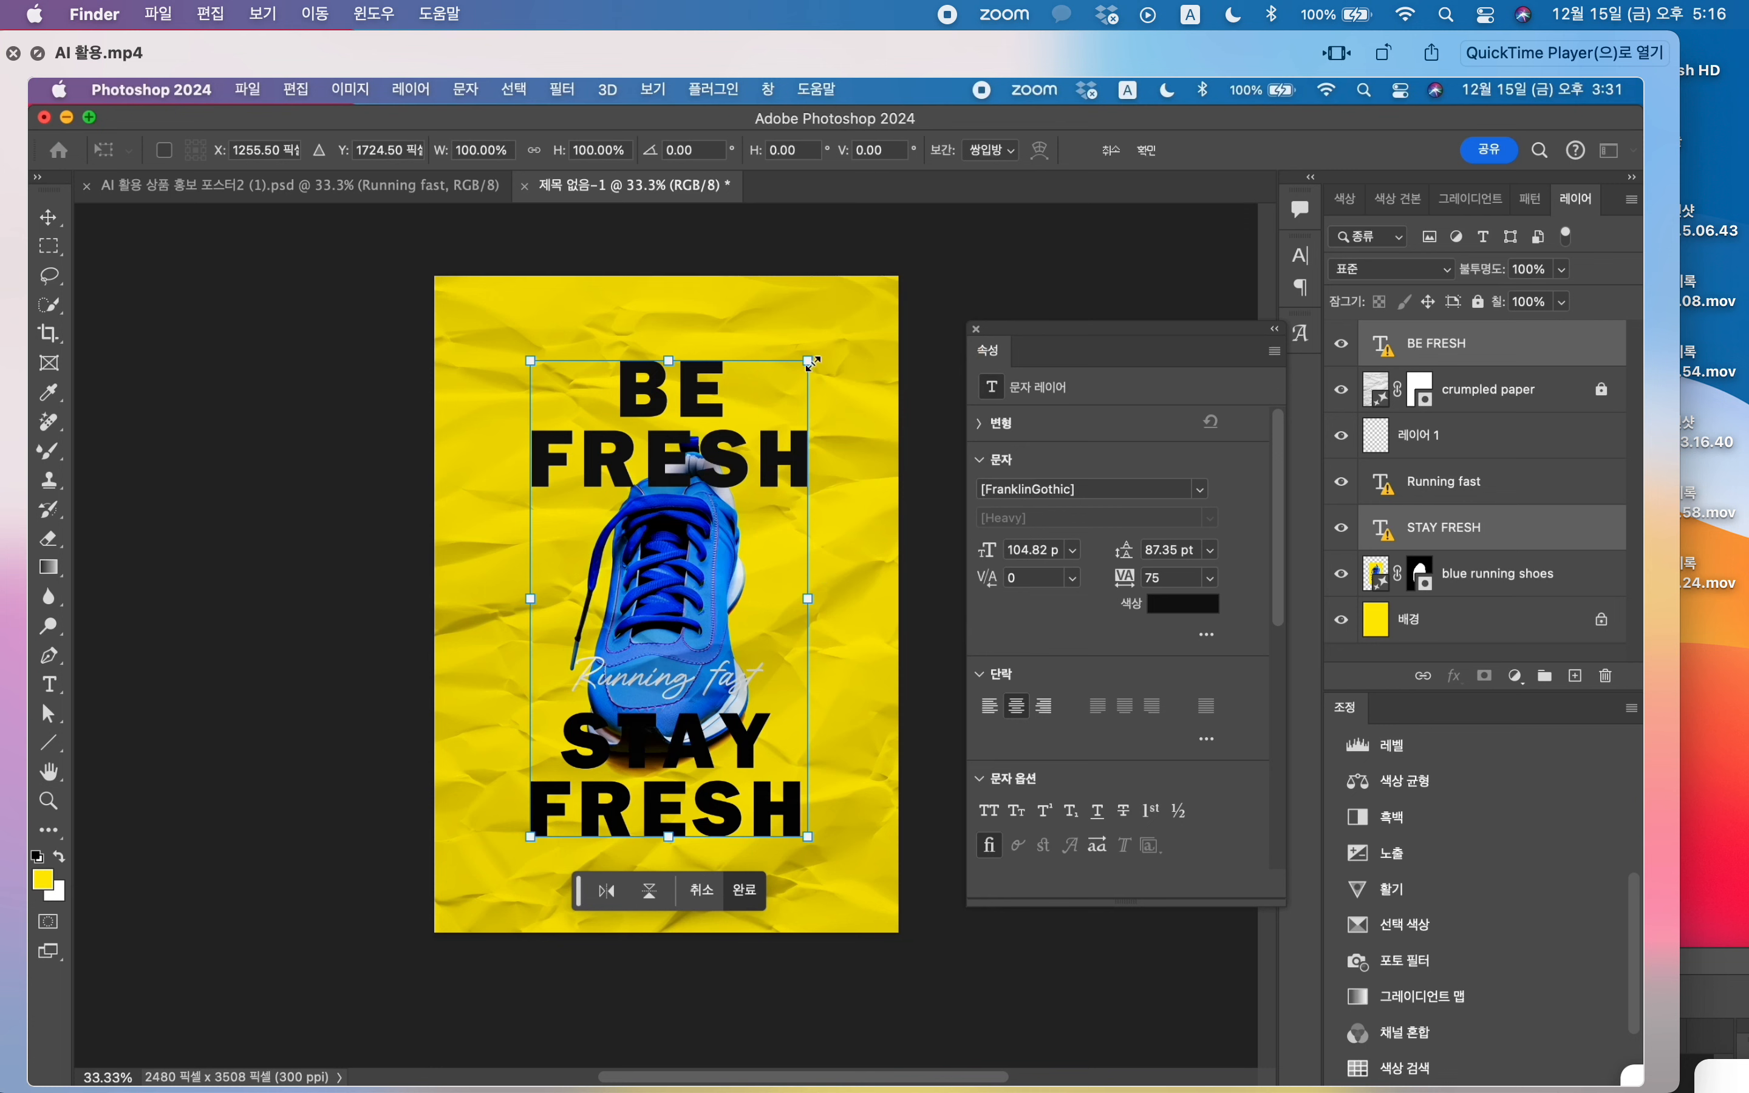
left_click_drag(810, 363, 792, 389)
left_click_drag(760, 473, 757, 480)
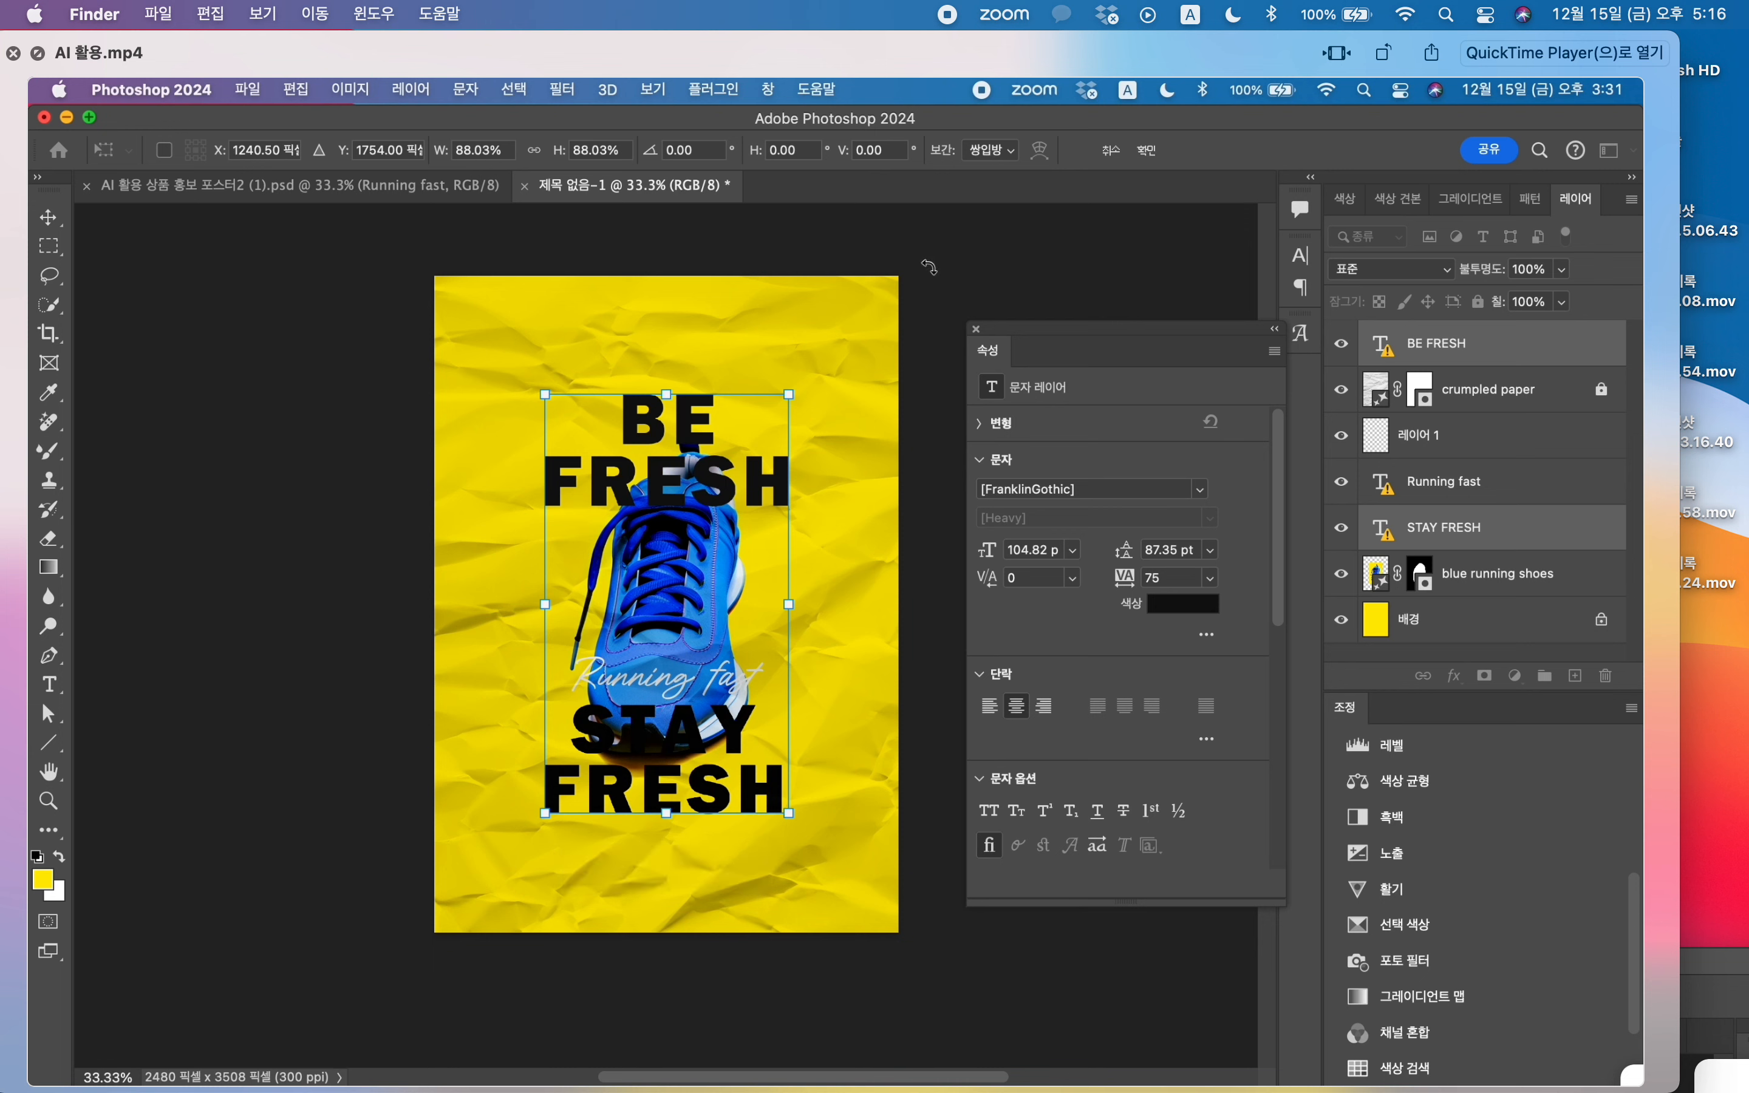
left_click(49, 217)
left_click(389, 284)
Step: Nudge the BE FRESH text slightly upward on its own
left_click(687, 399)
key("shift+Up")
key("shift+Up")
key("shift+Up")
key("shift+Up")
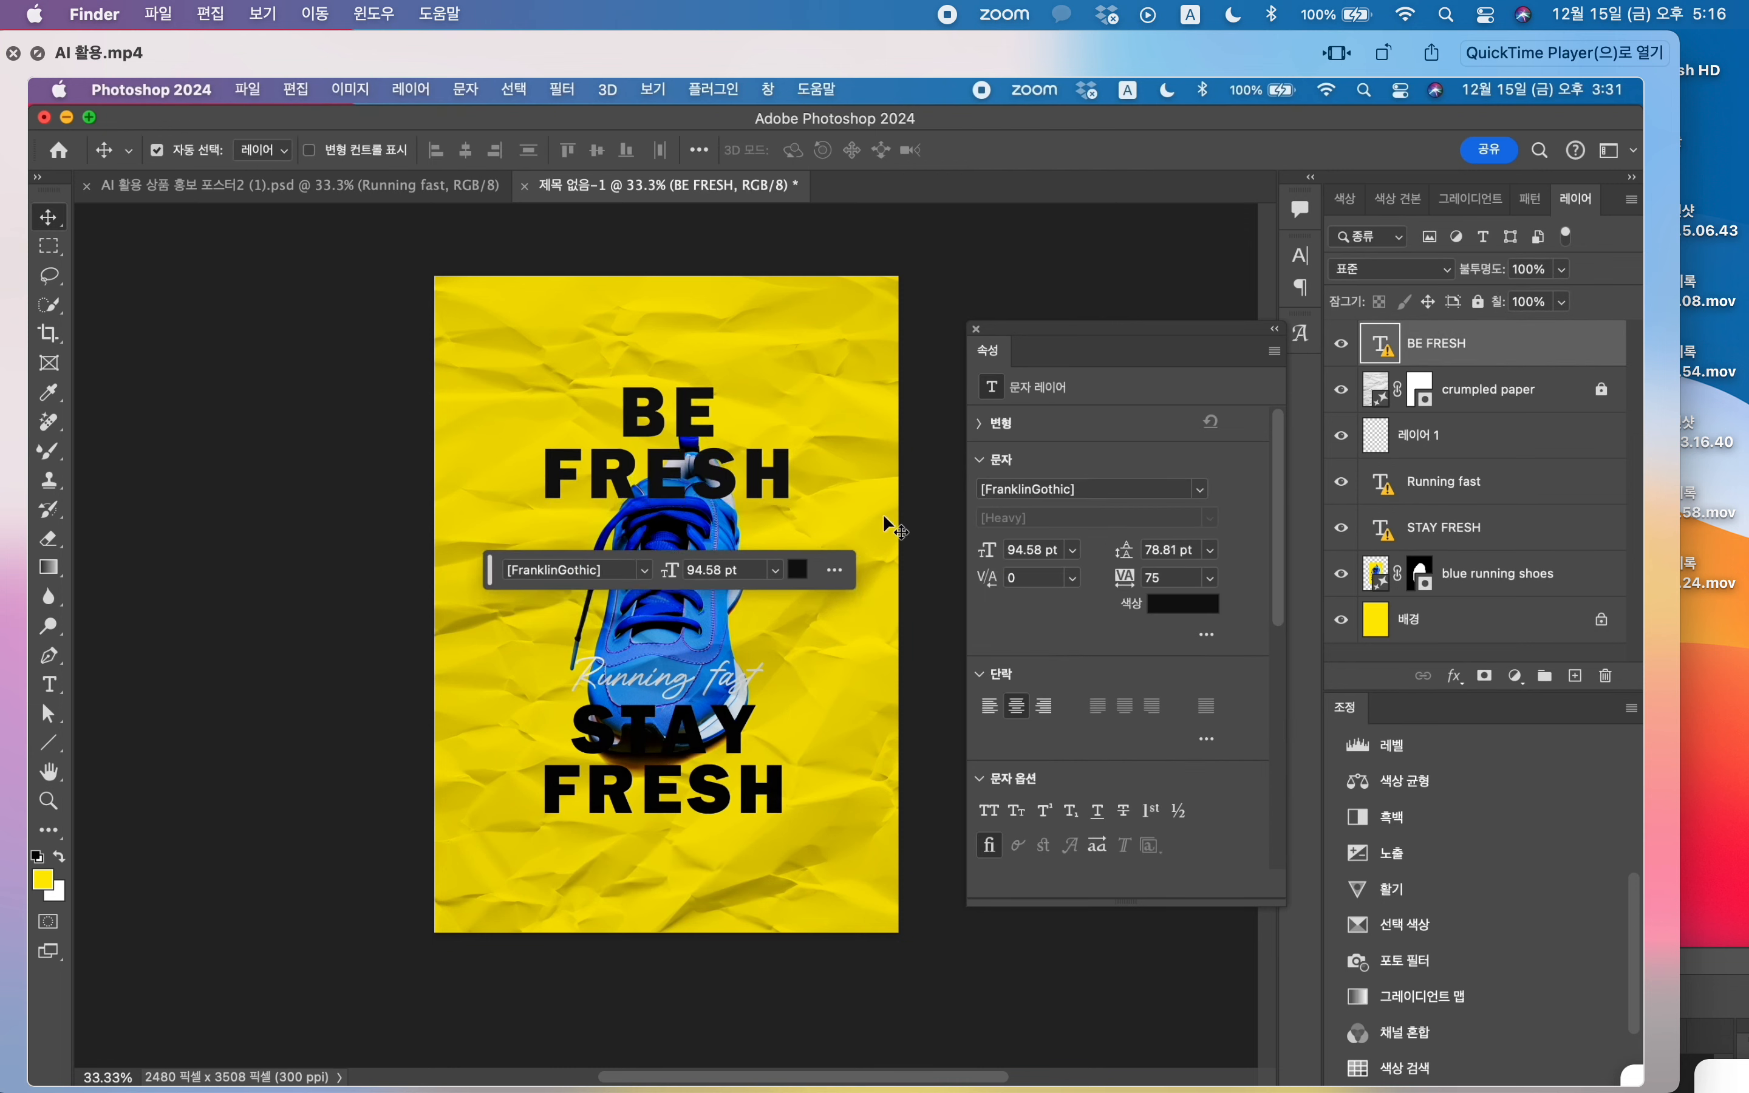
Step: Nudge the STAY FRESH text slightly lower, clear of the Running fast script
left_click(872, 762)
left_click_drag(736, 730, 738, 747)
Step: On the empty layer 레이어 1, generate a "rough cloth" inside a rectangular selection covering the shoe and headline texts
left_click(49, 245)
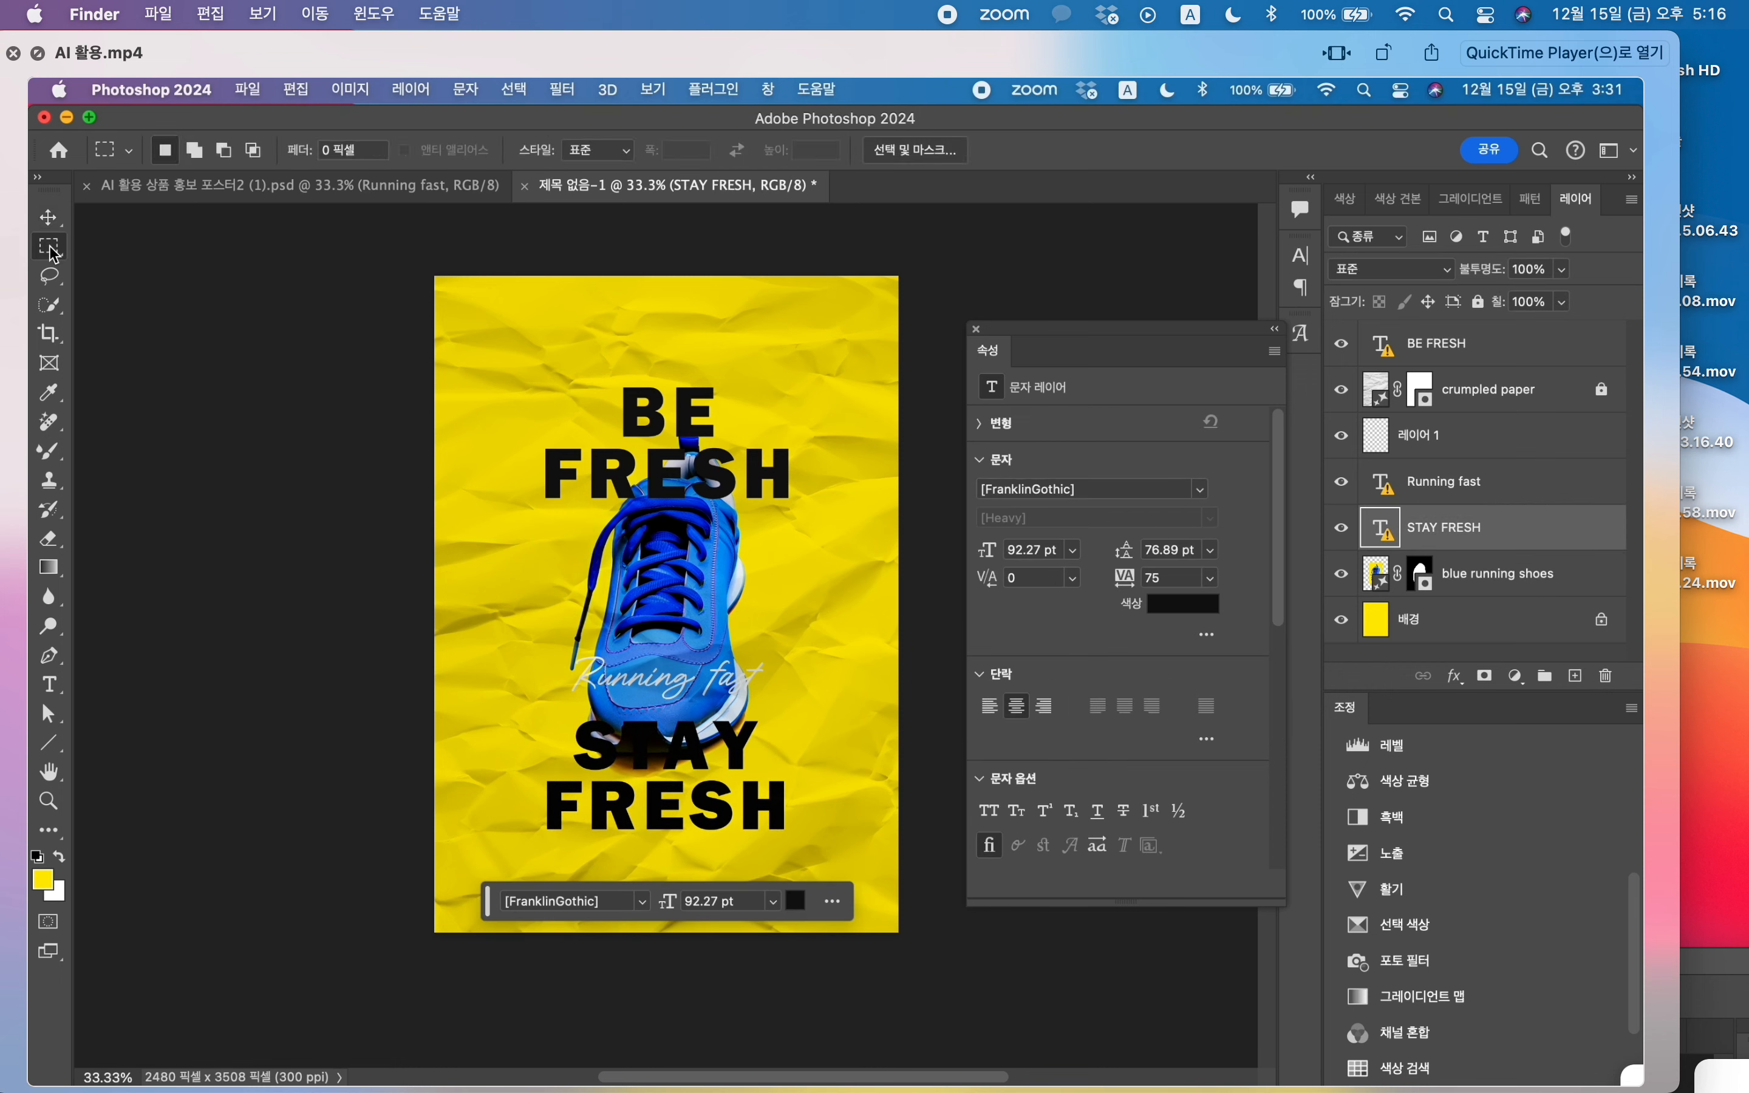
left_click(1440, 437)
left_click_drag(501, 358, 832, 868)
left_click(543, 902)
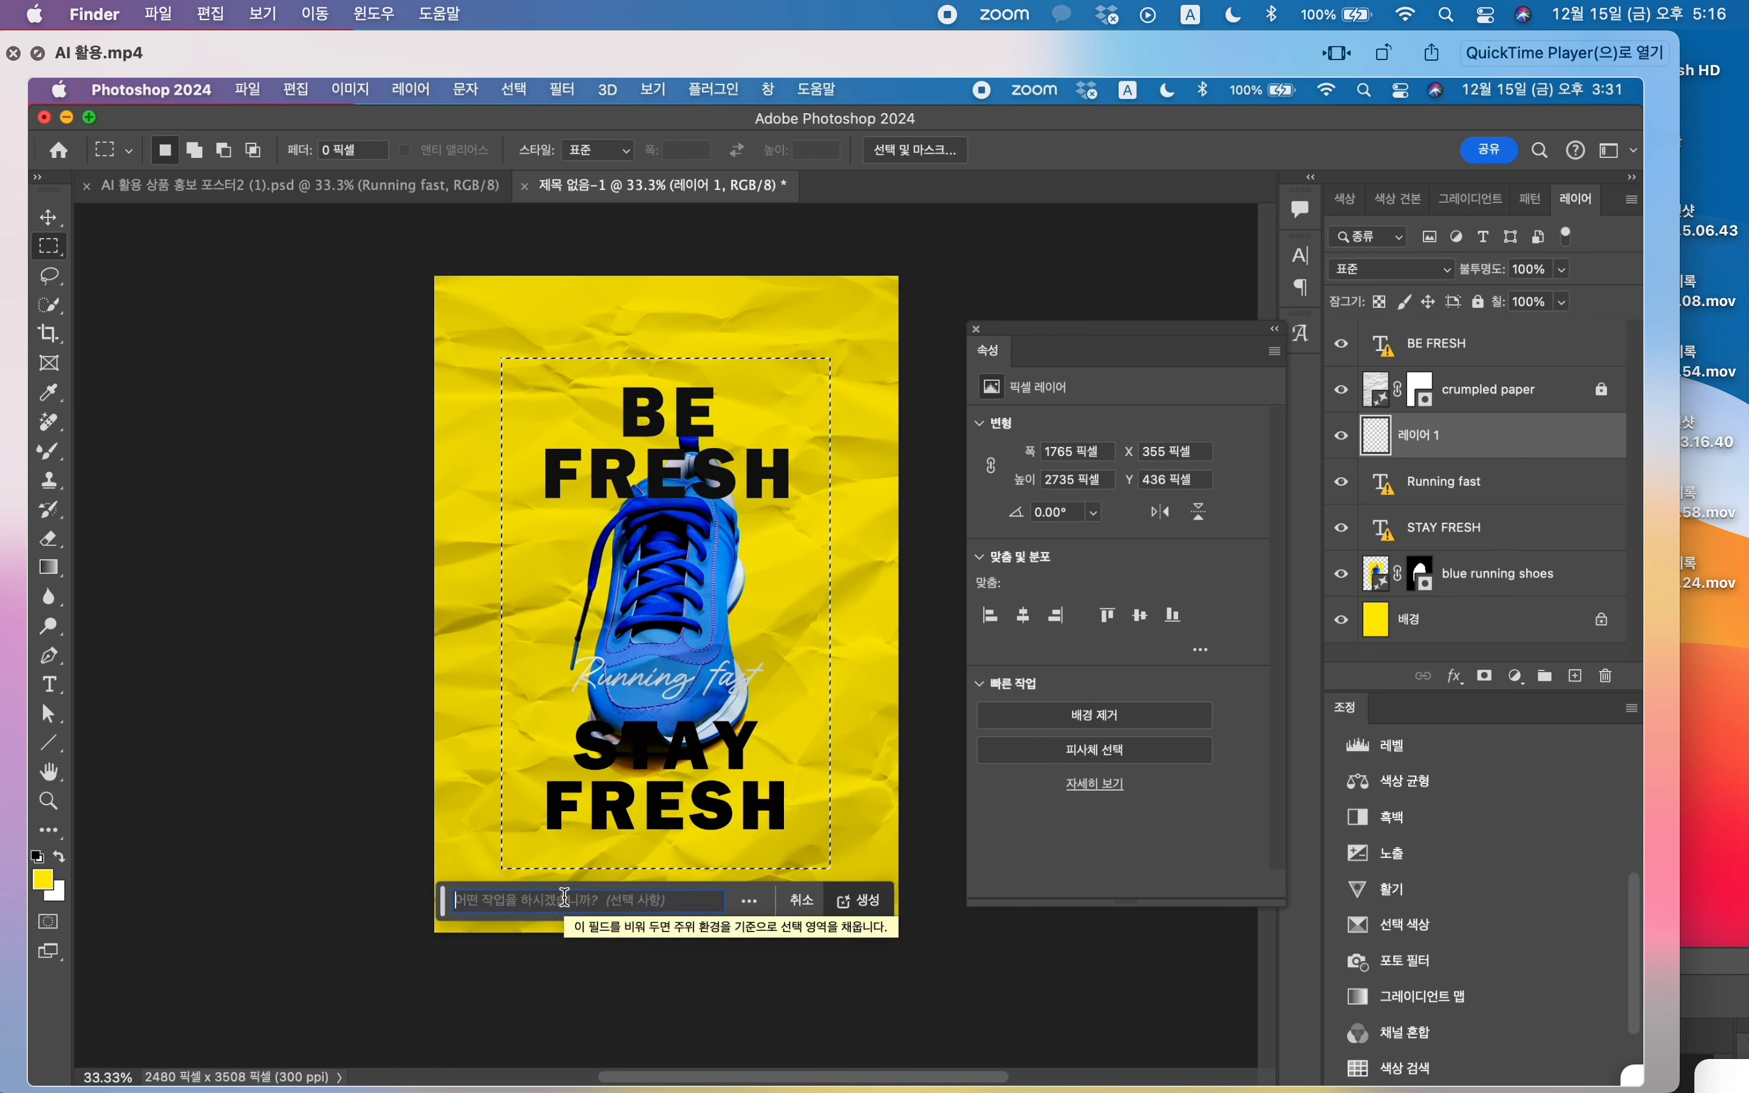
type("rough ")
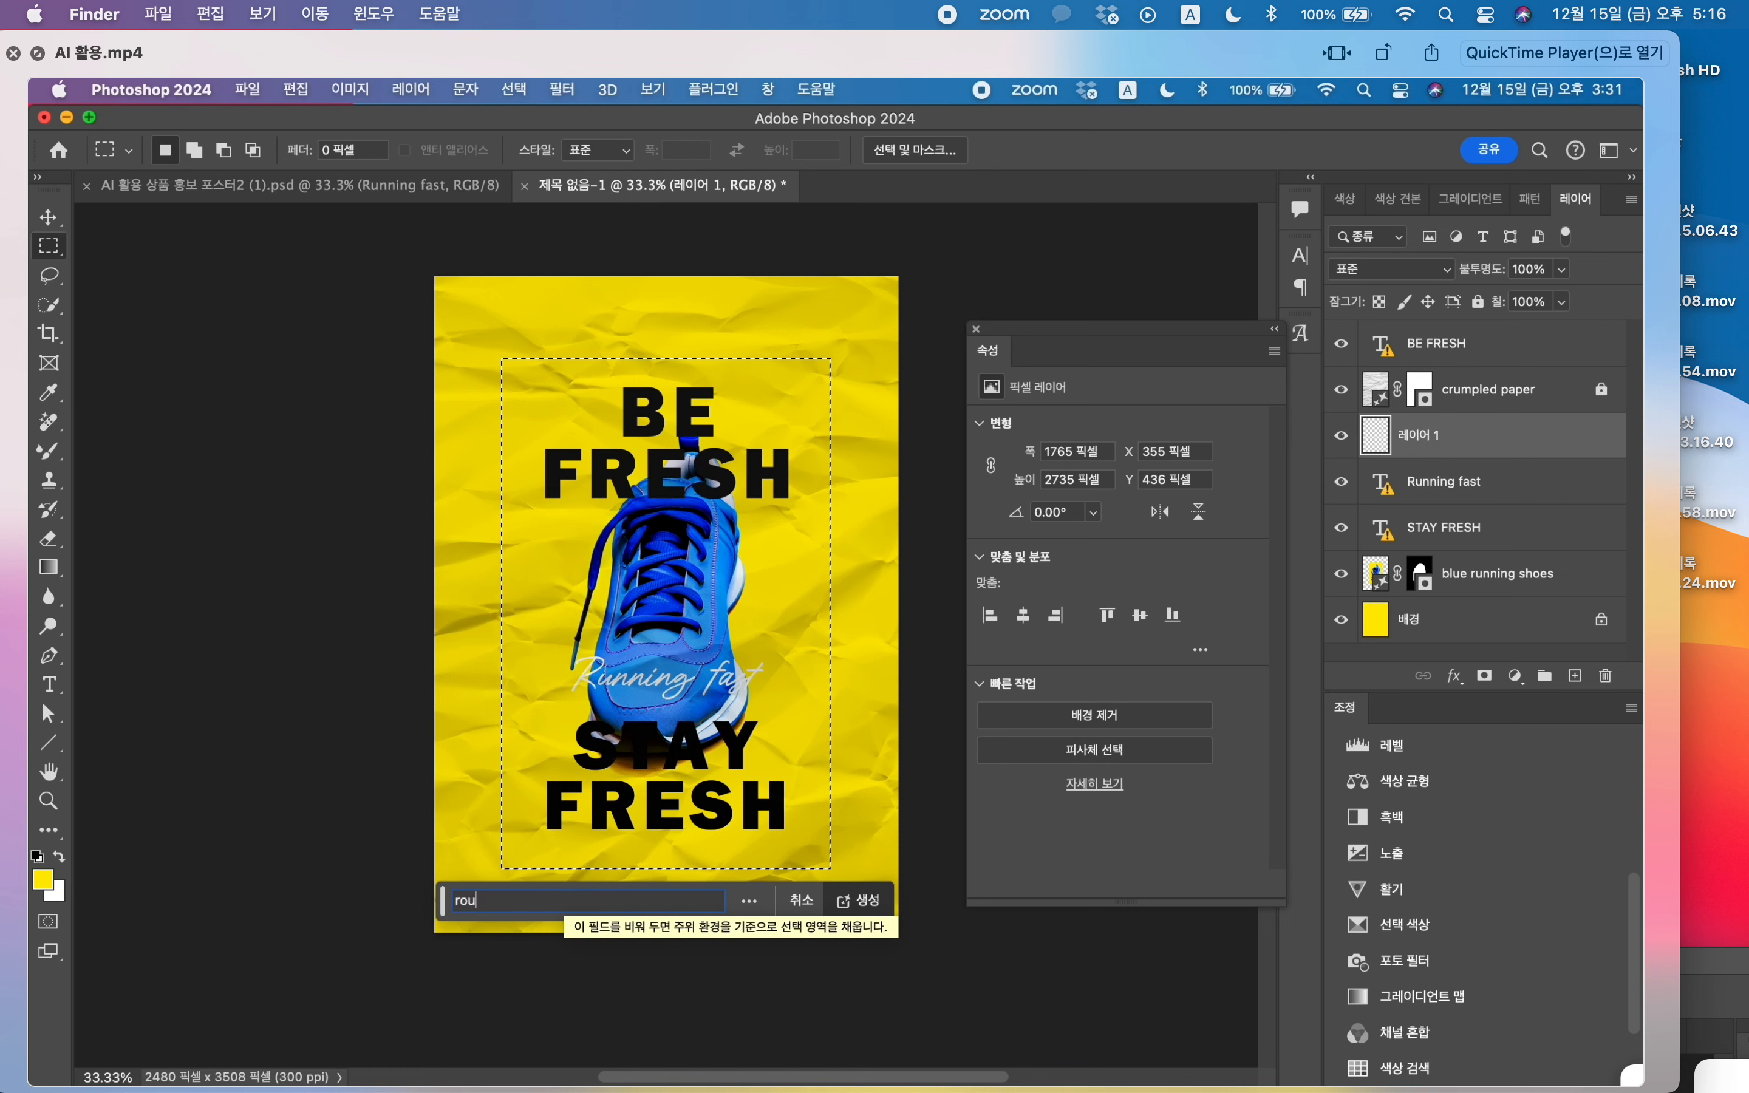
type("cloth")
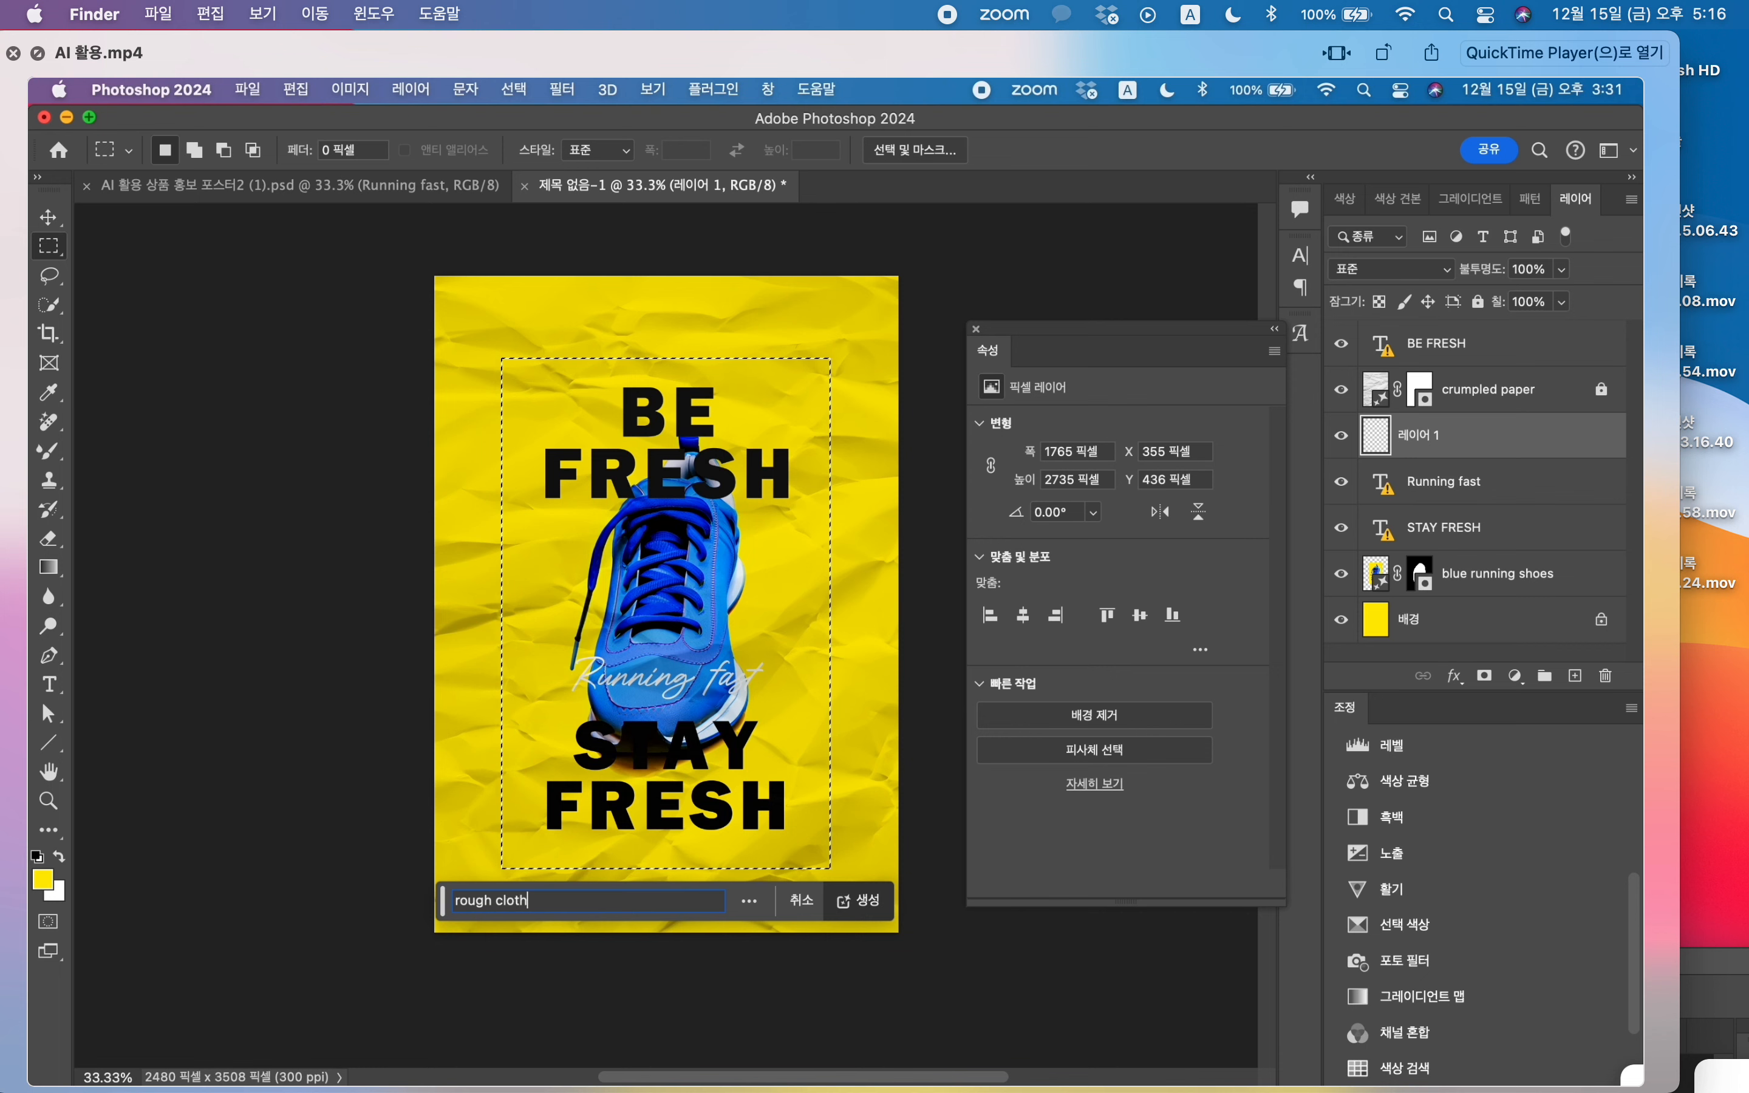
key("Return")
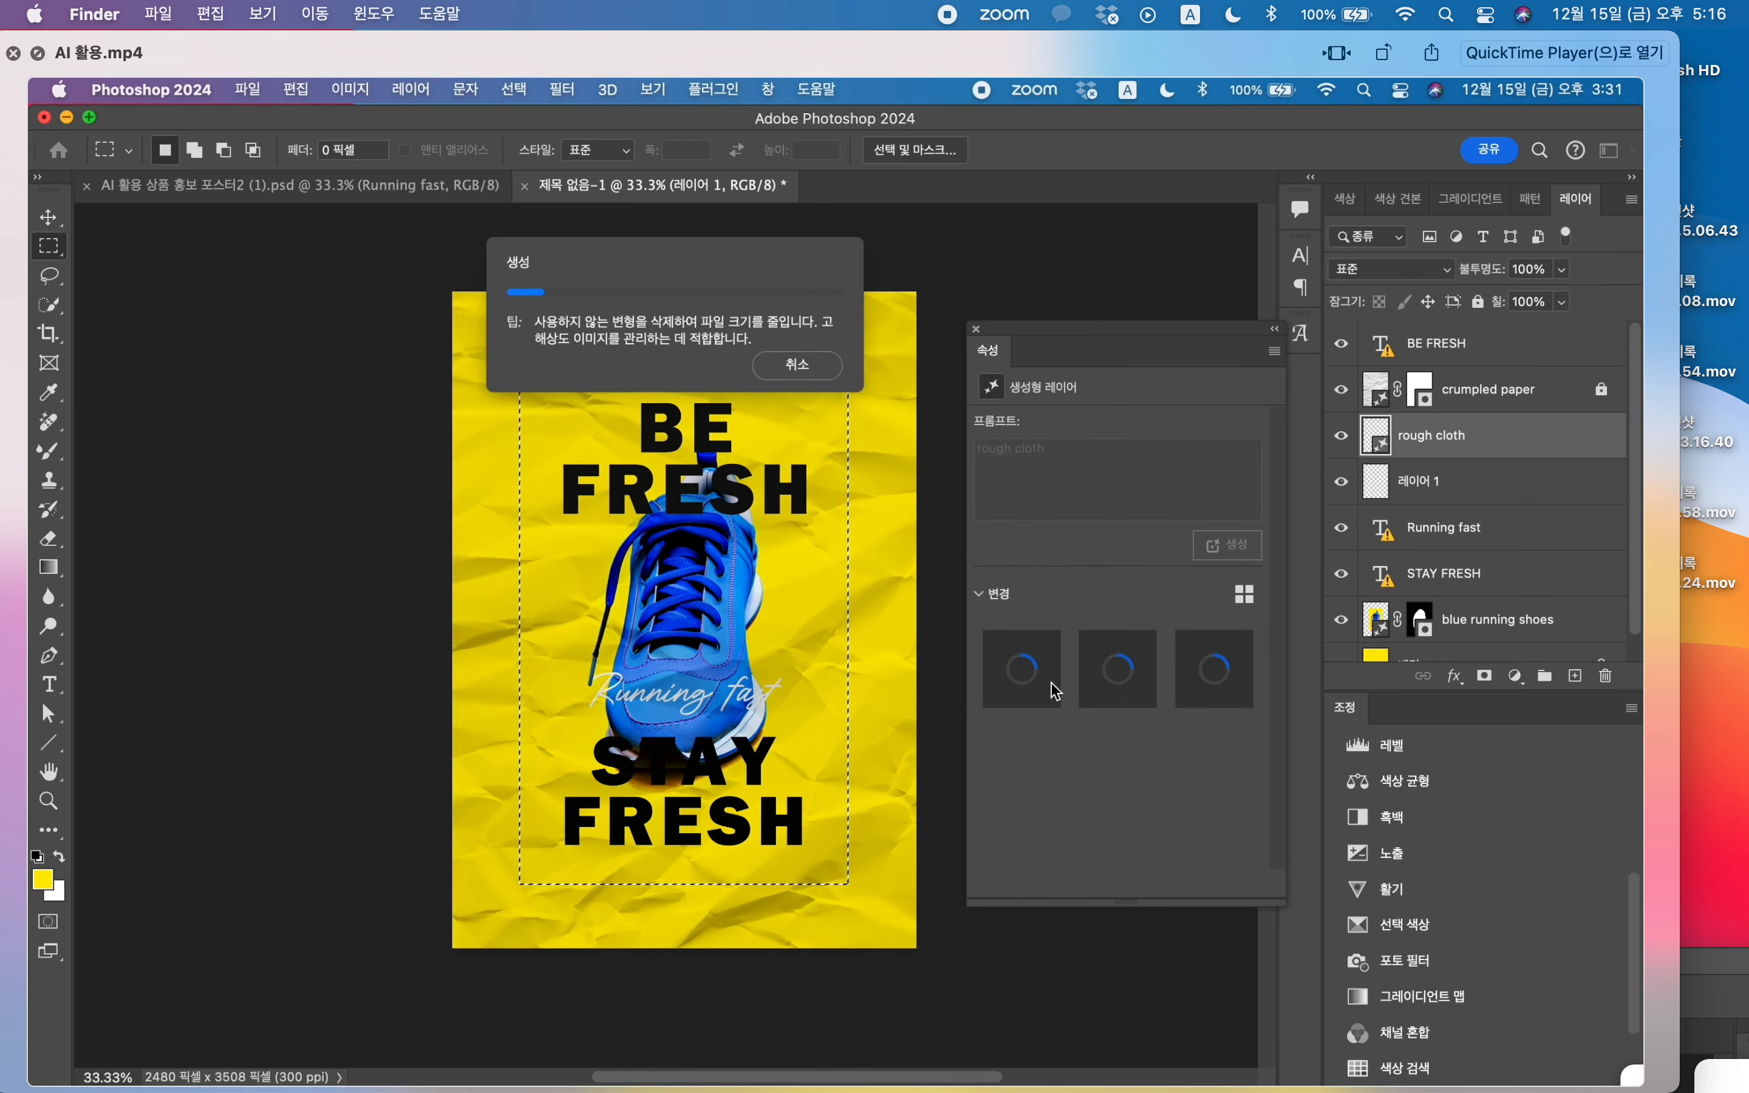
Step: Compare the cloth variations, generate three more, and choose the black-and-white coarse weave variation
scroll(914, 714, "right", 2)
scroll(912, 712, "down", 1)
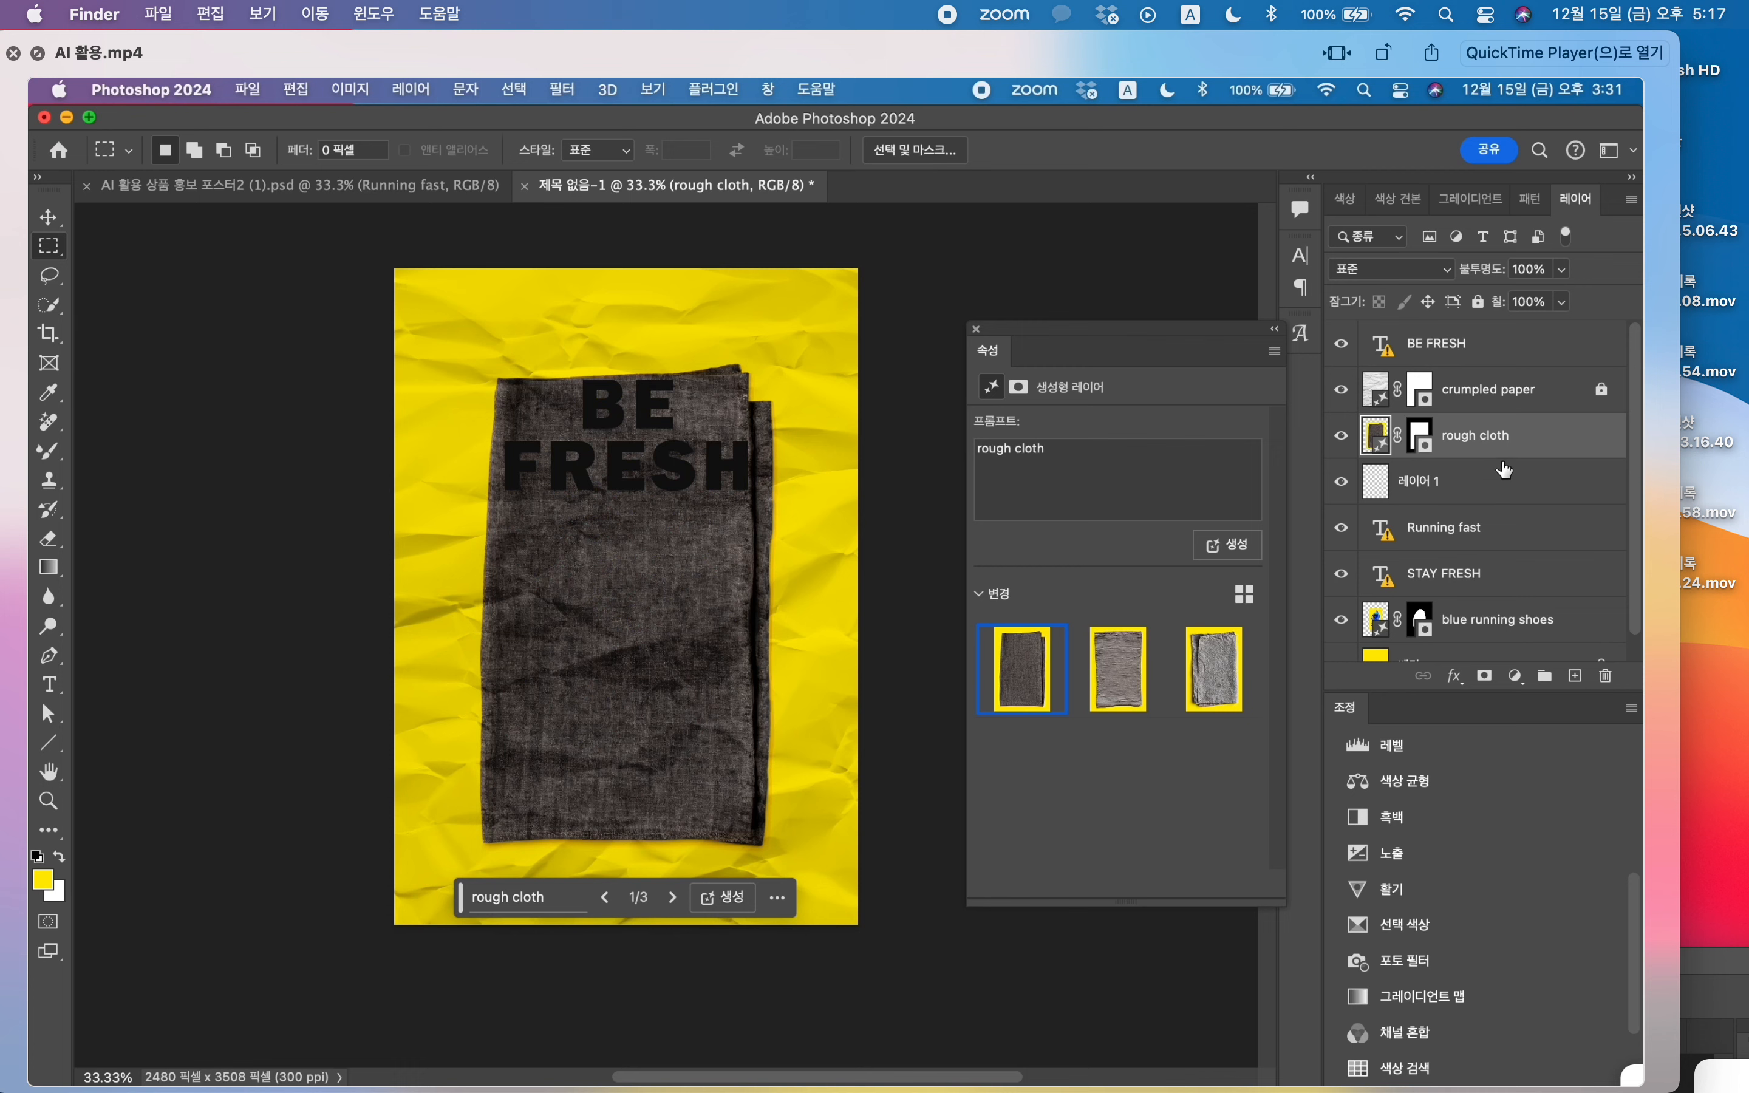
left_click(674, 897)
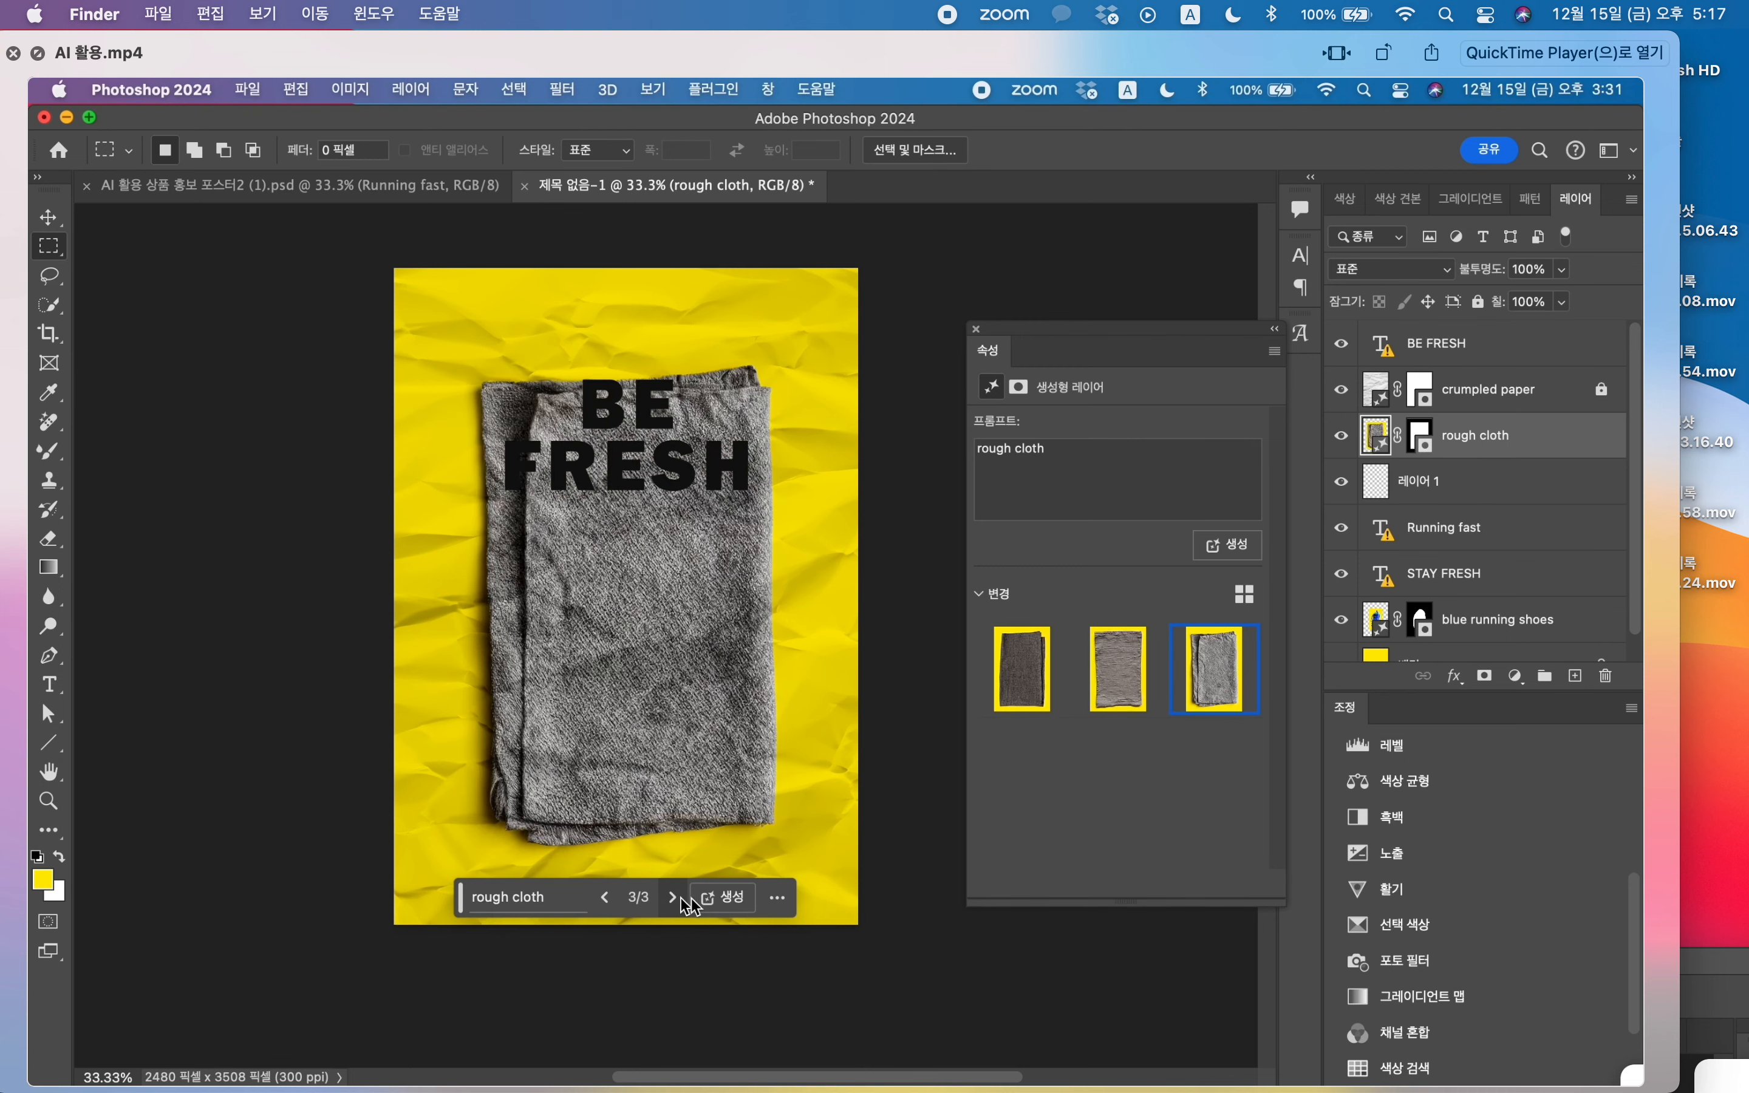
left_click(605, 898)
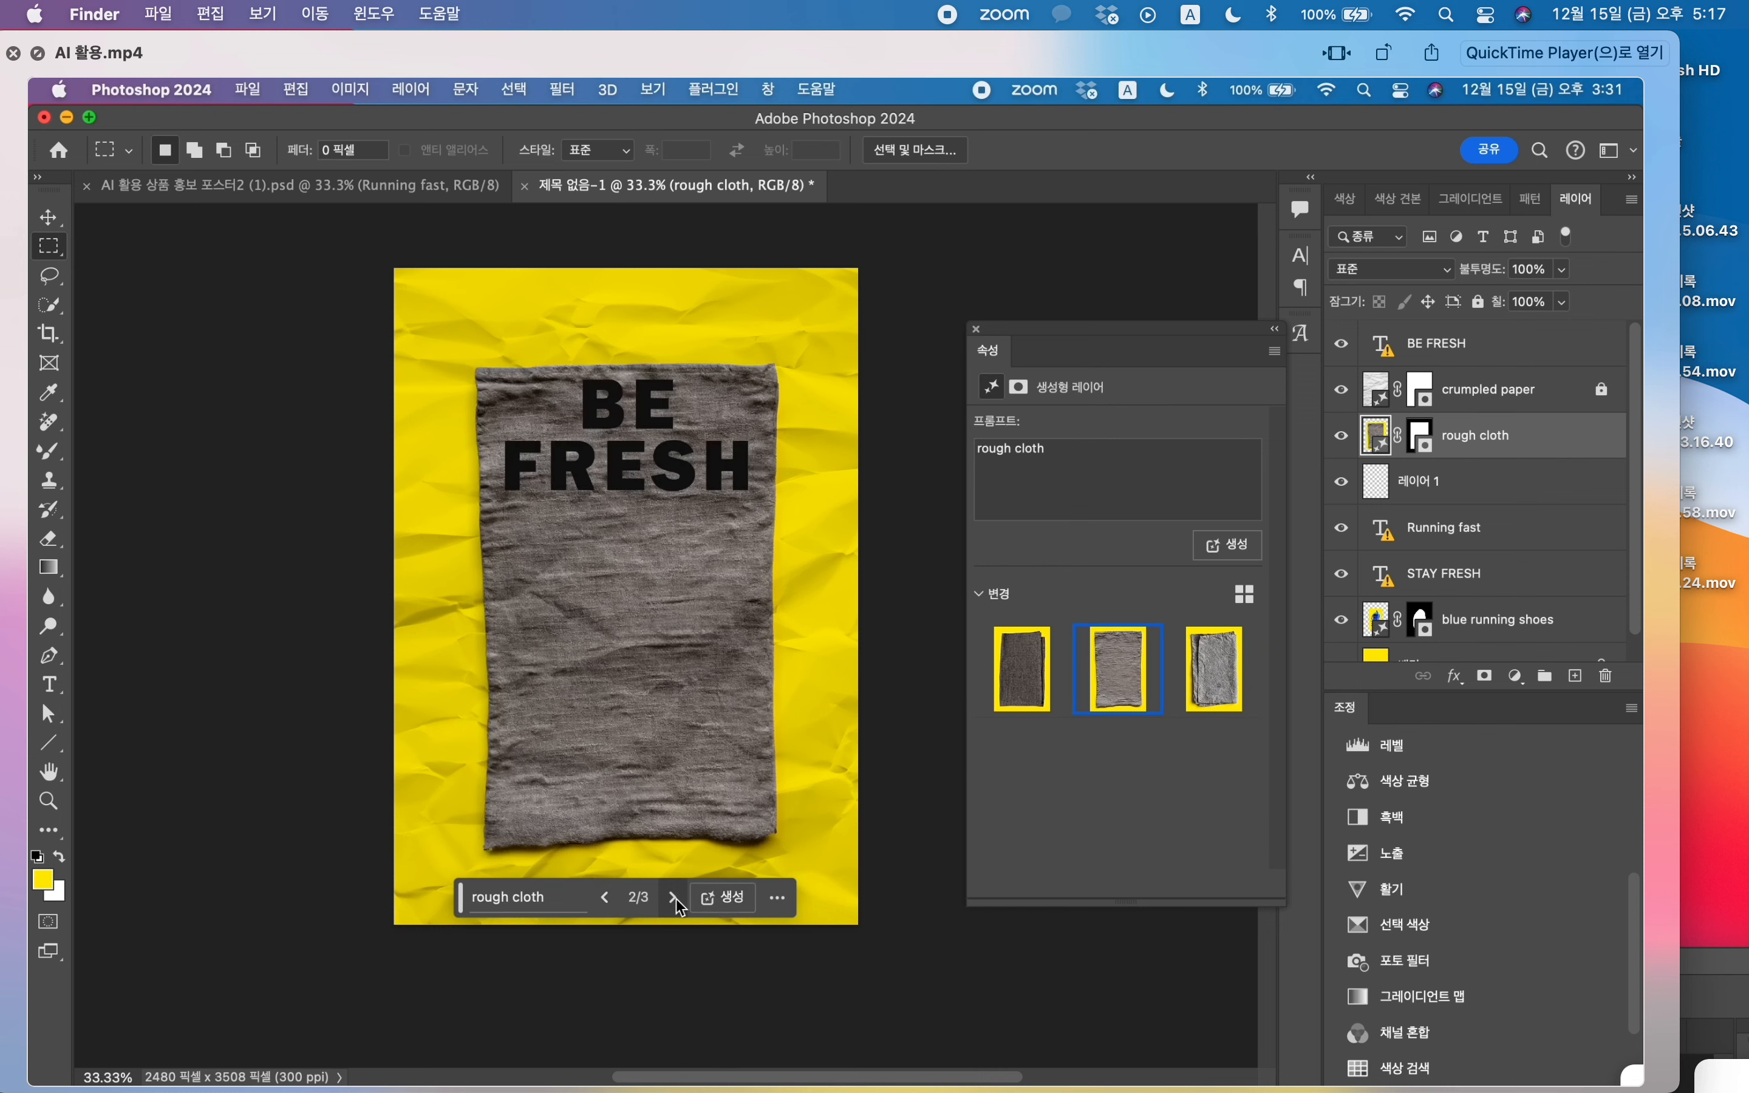
left_click(718, 900)
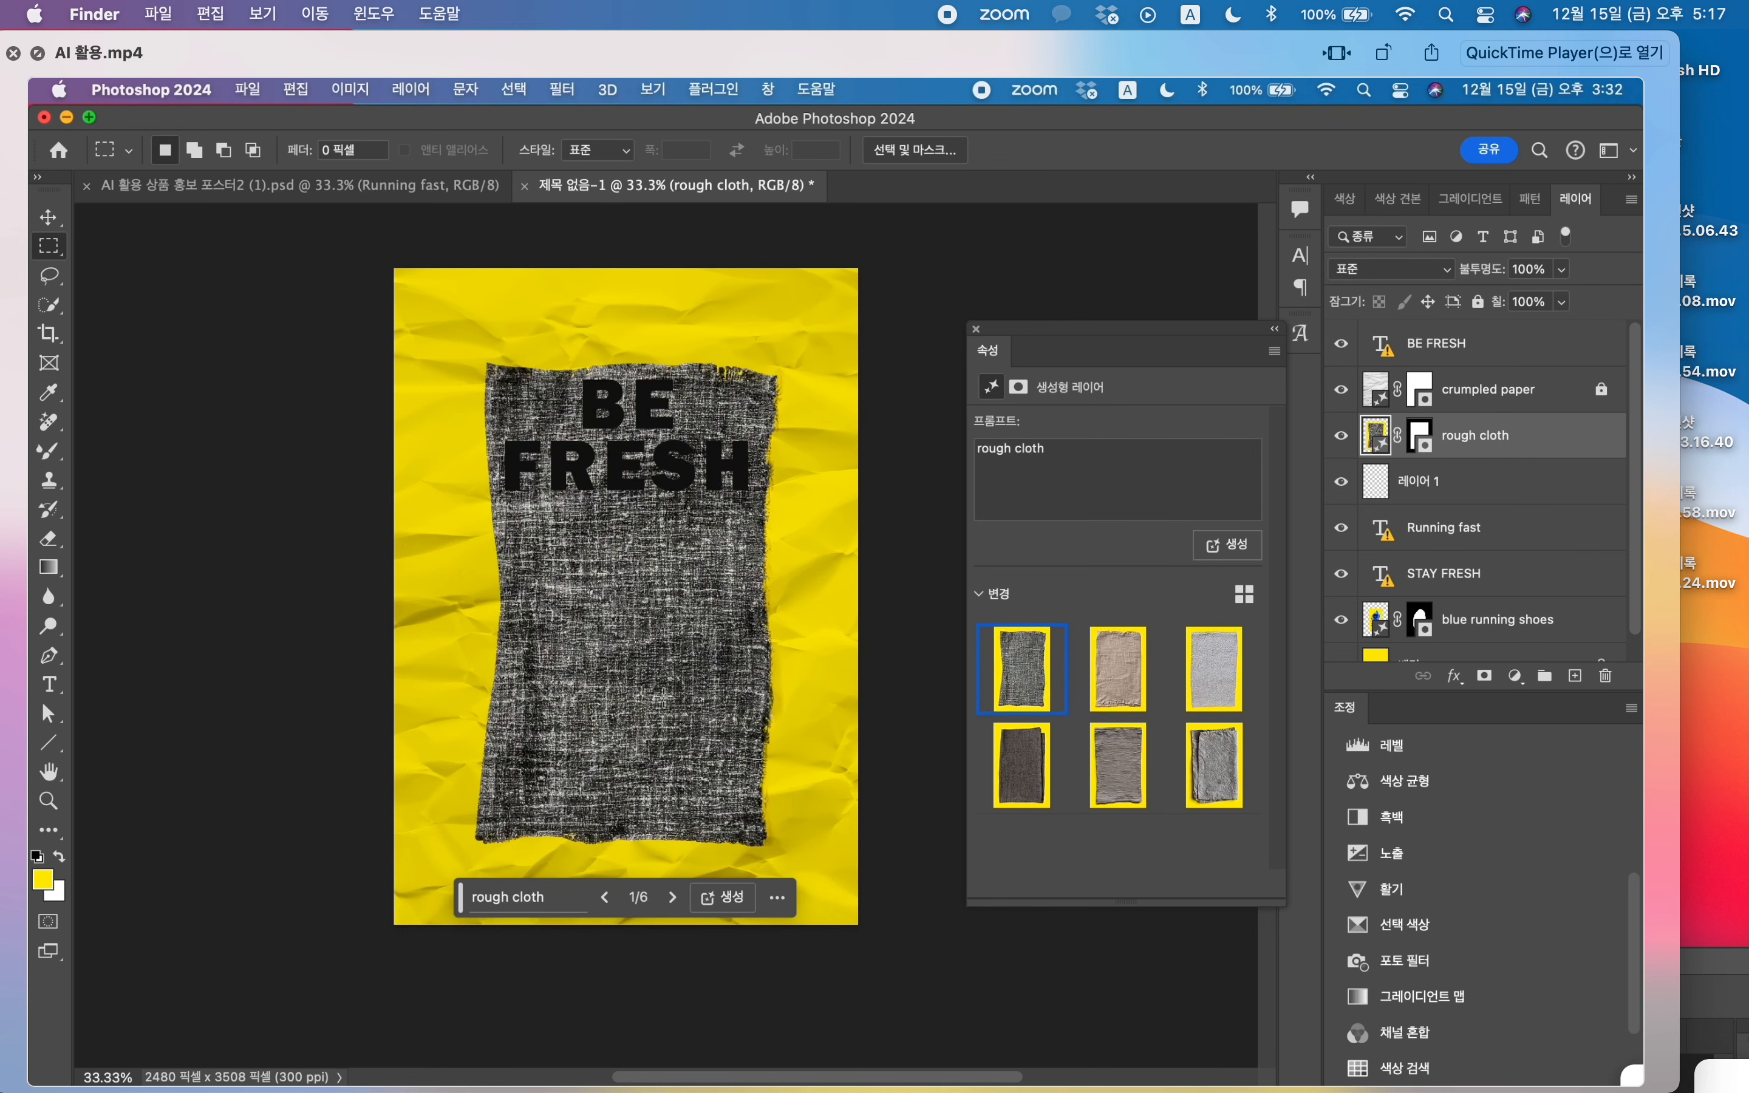
left_click(672, 897)
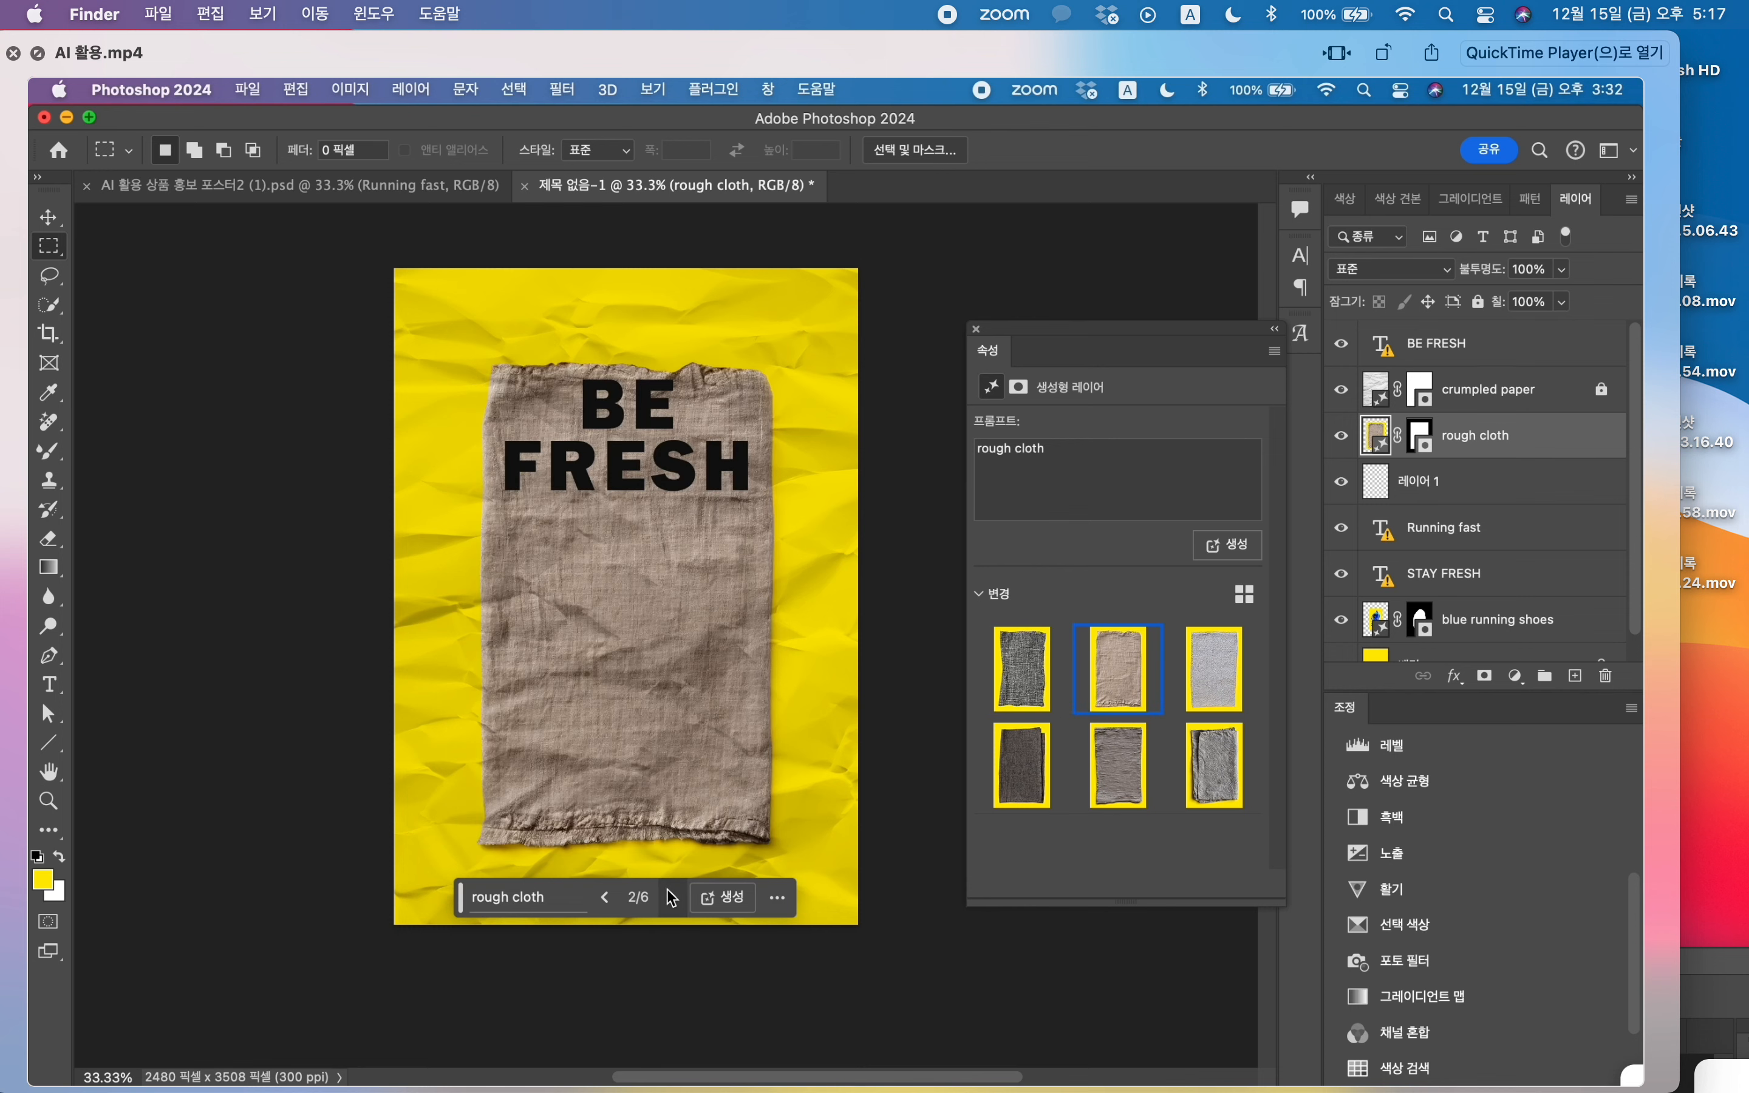
left_click(606, 896)
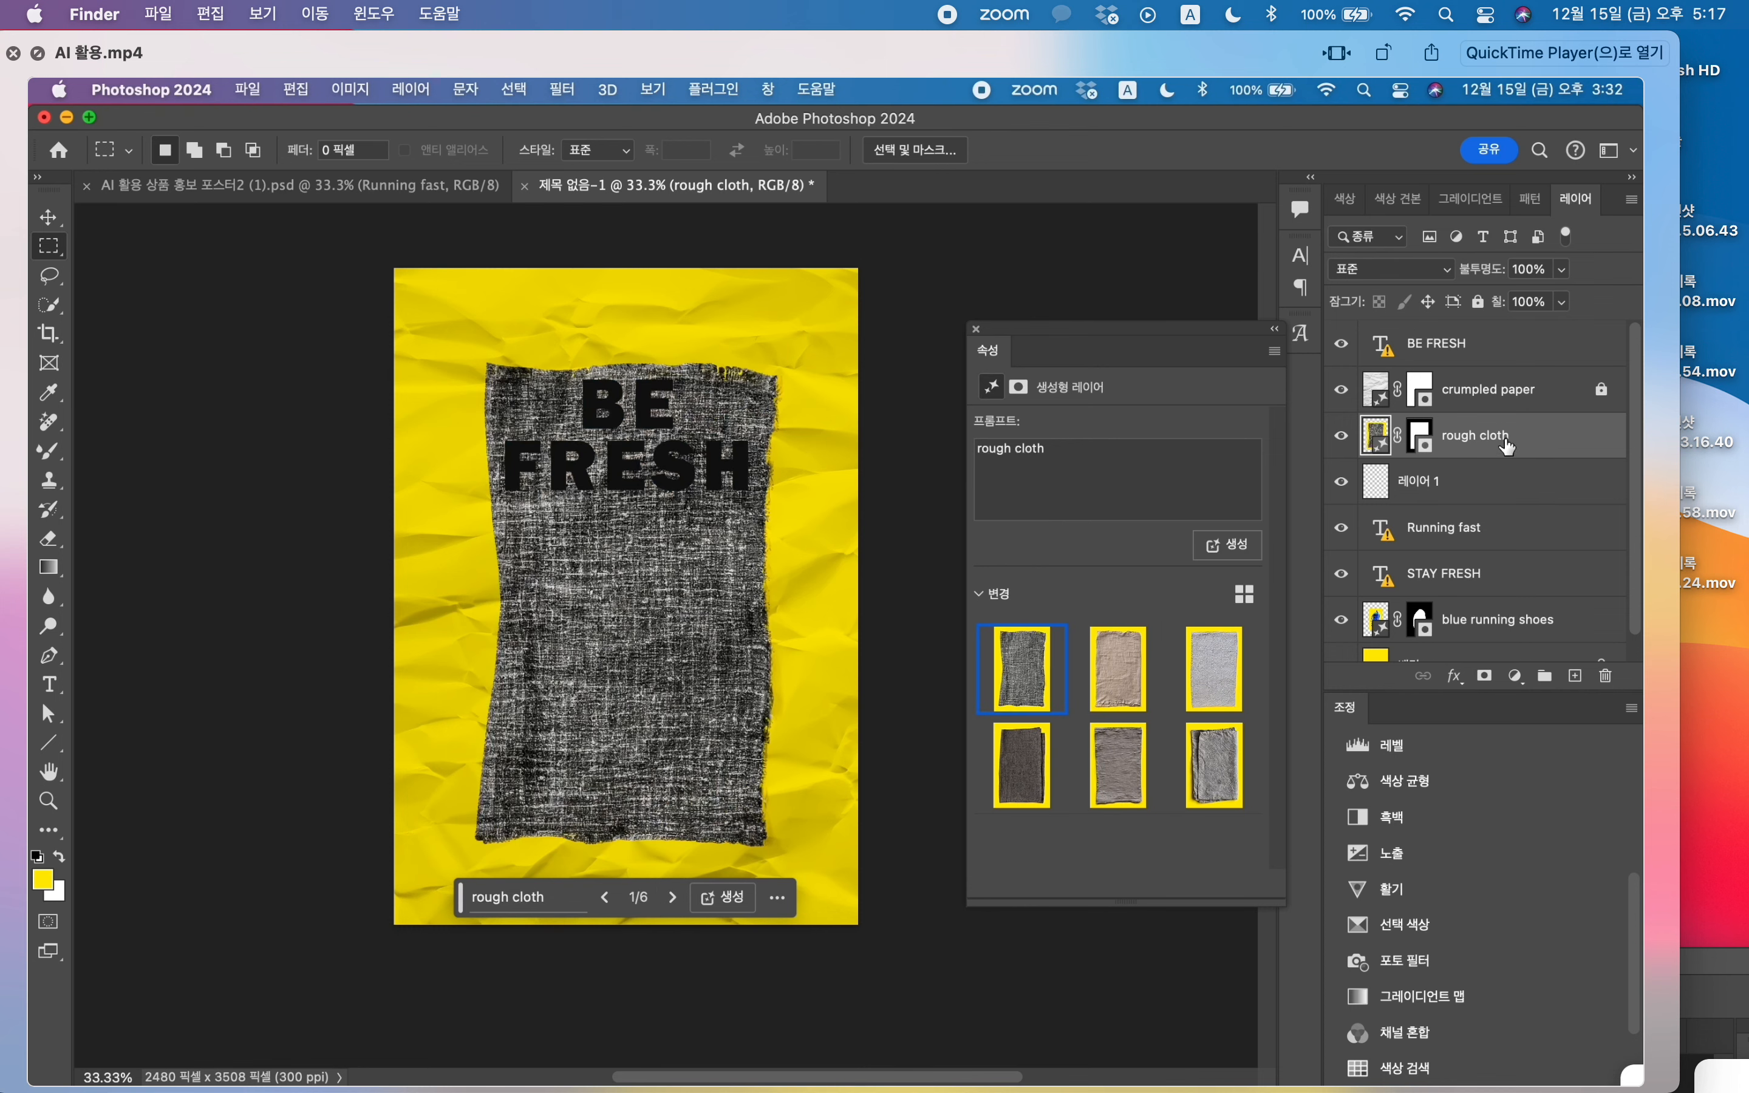
Step: Duplicate the rough cloth layer, clipping the original to the Running fast text and the copy to STAY FRESH
left_click_drag(1509, 447, 1513, 521)
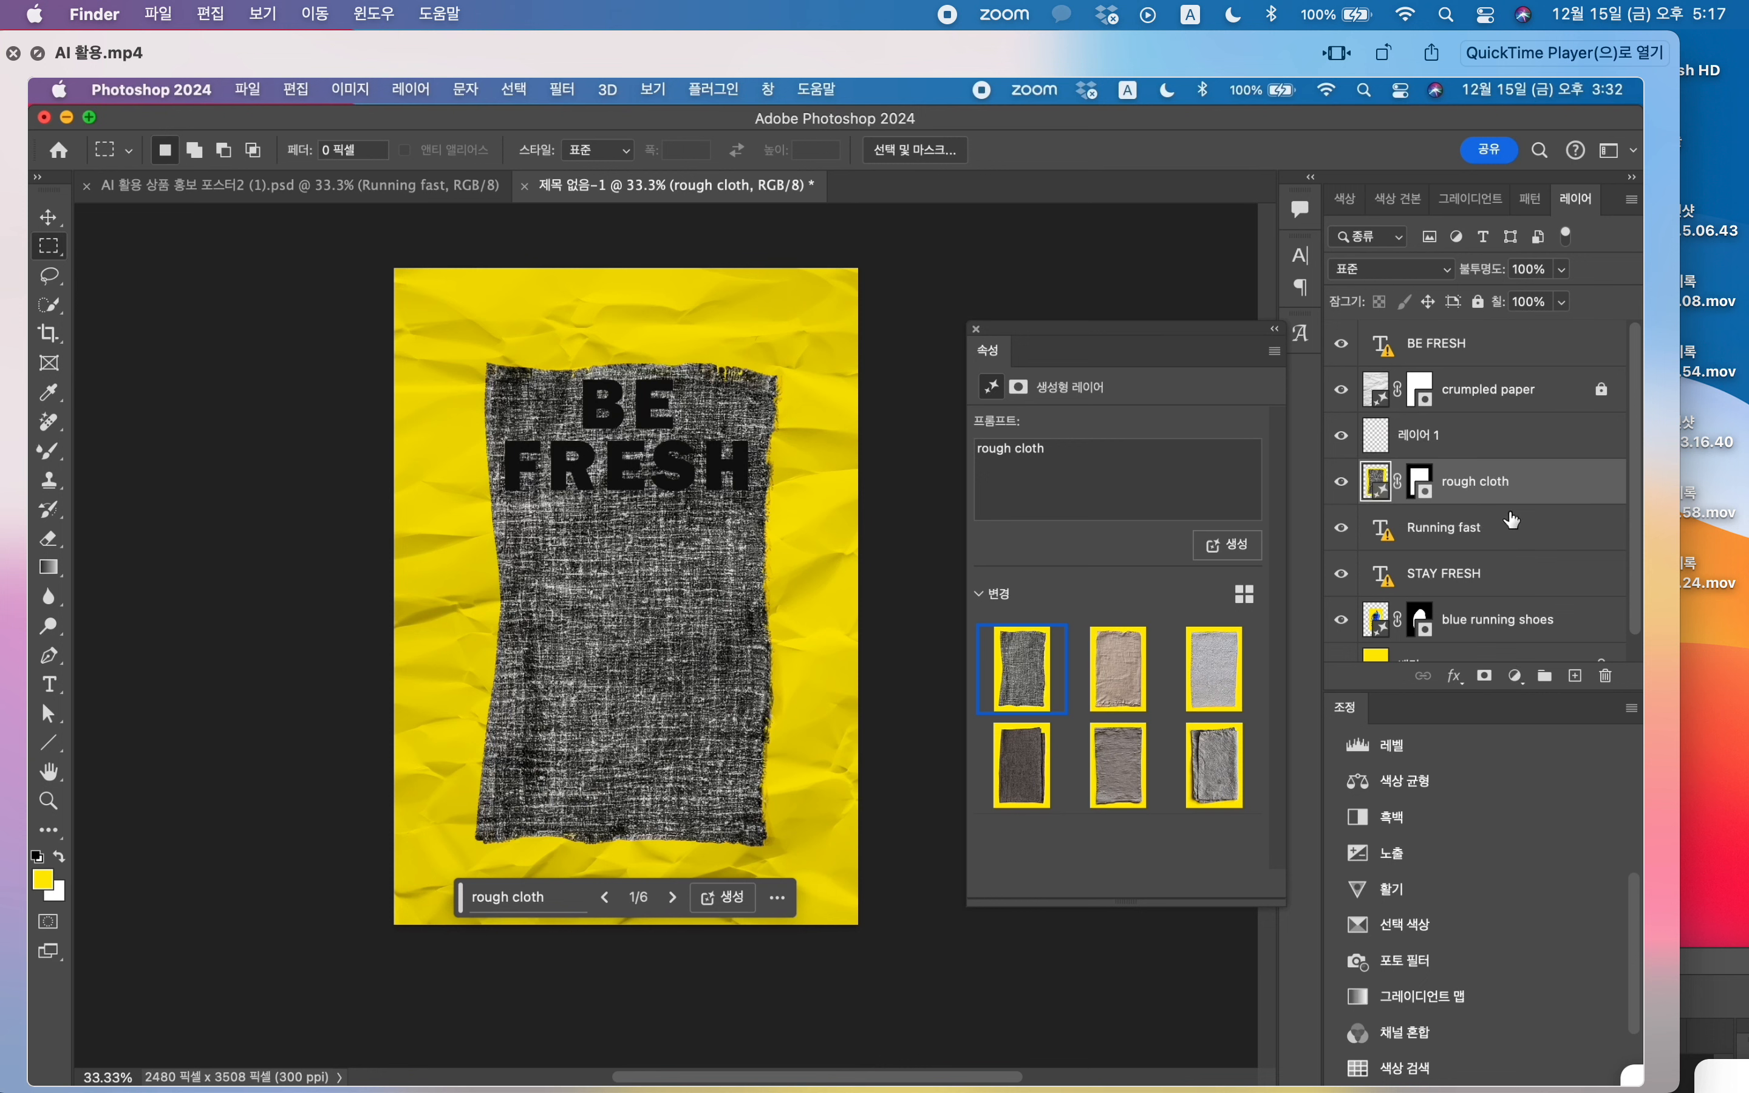
key("super+j")
left_click(1524, 553)
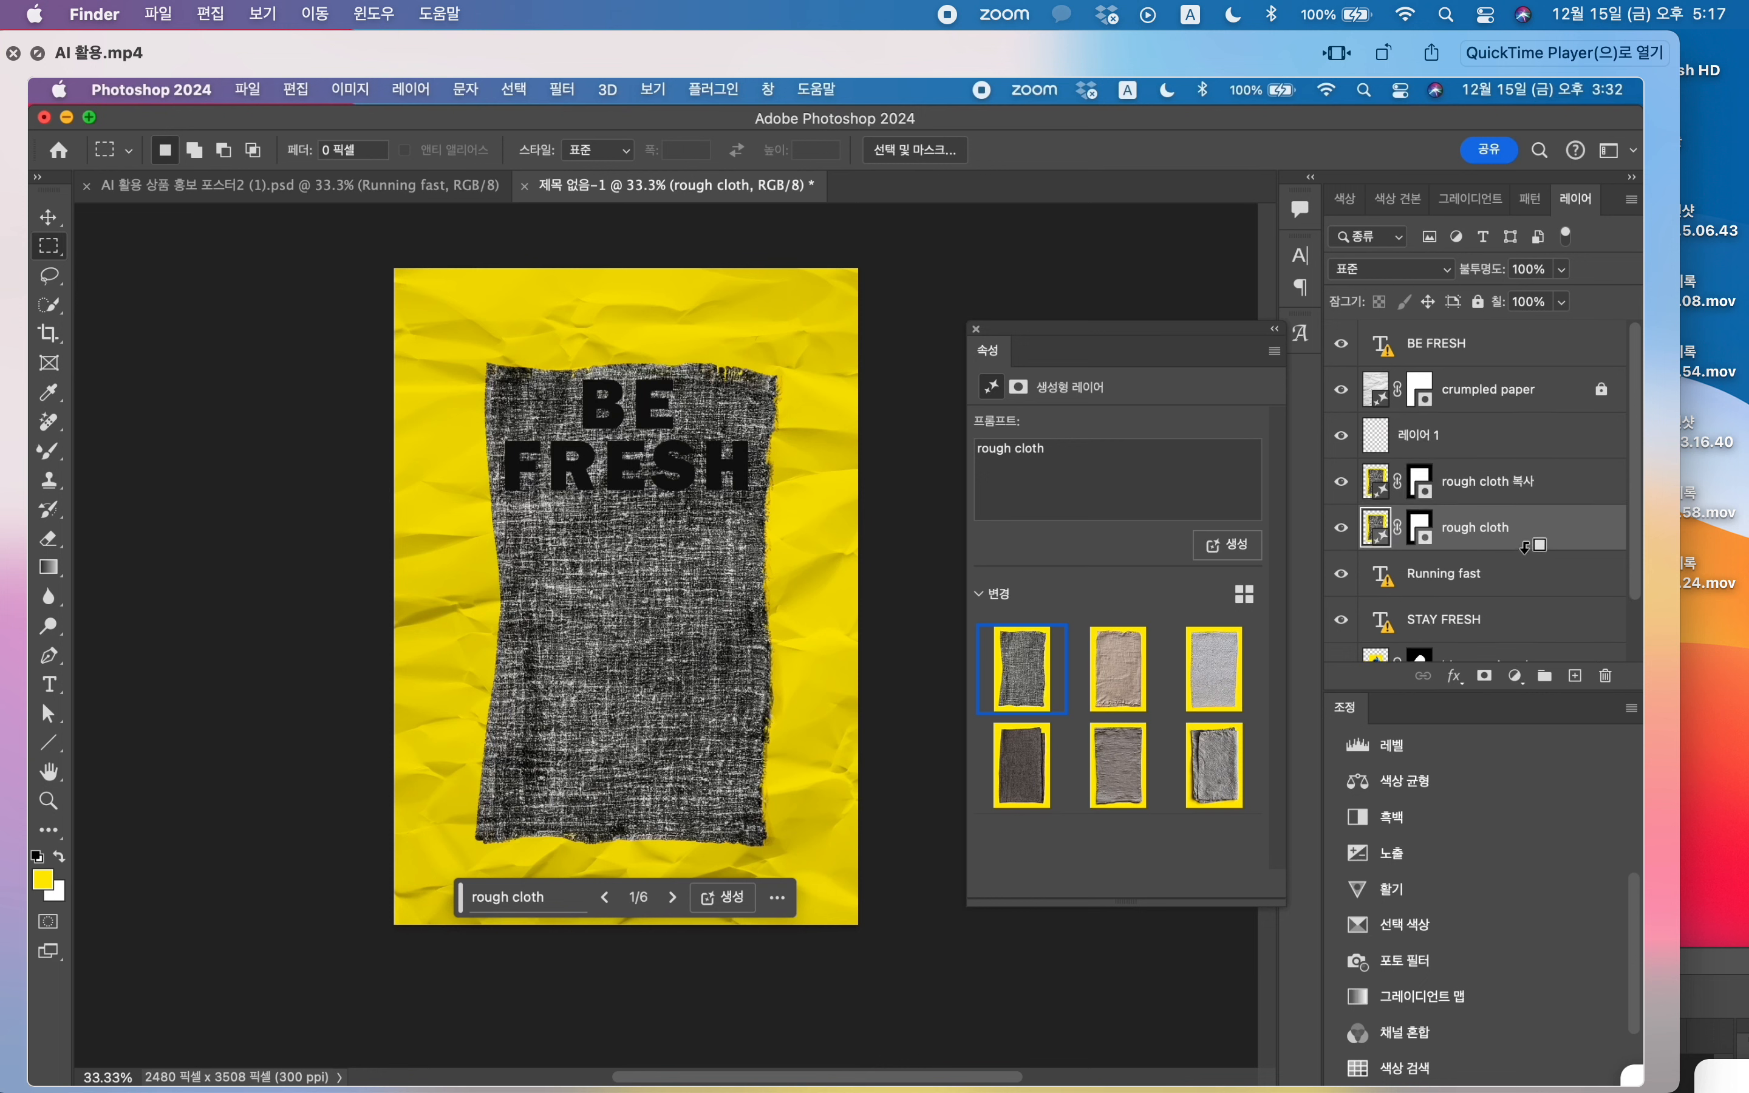
left_click(1524, 551, "alt")
left_click_drag(1531, 498, 1521, 596)
left_click(1520, 594, "alt")
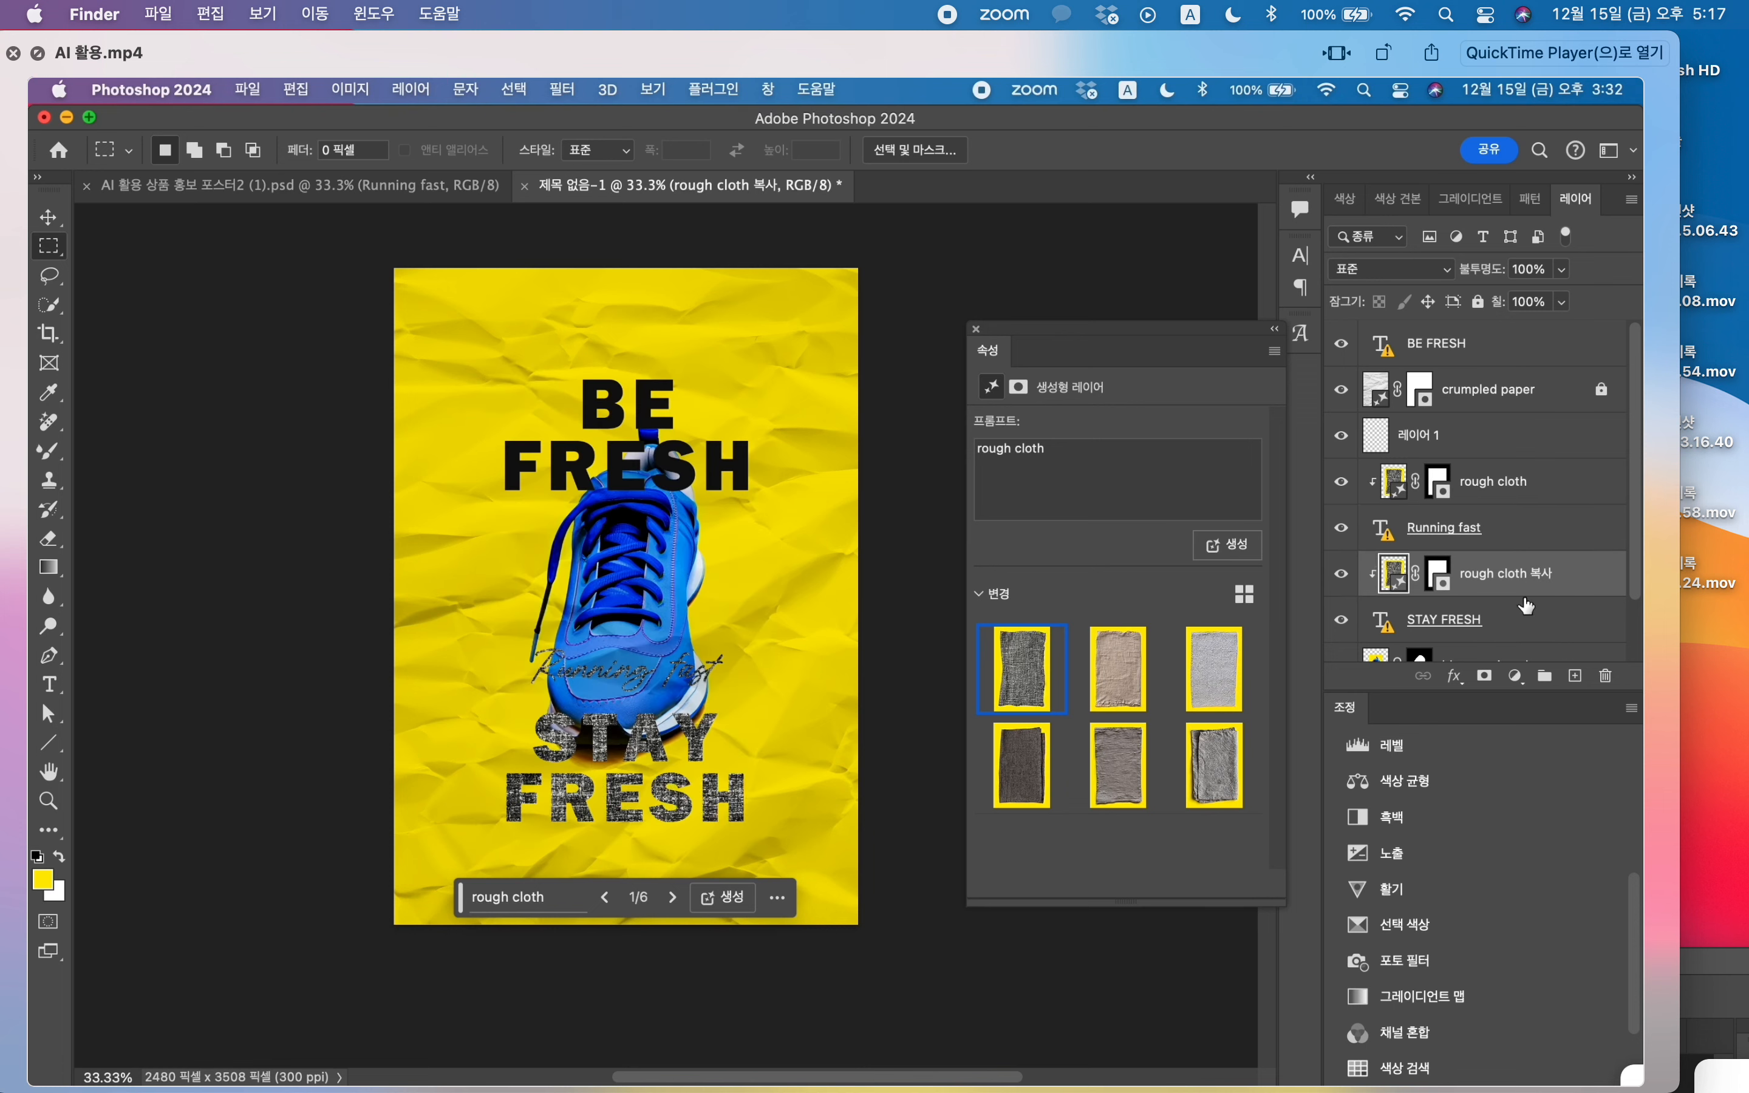
Step: Release the rough cloth layer's clipping from the Running fast text
left_click(49, 217)
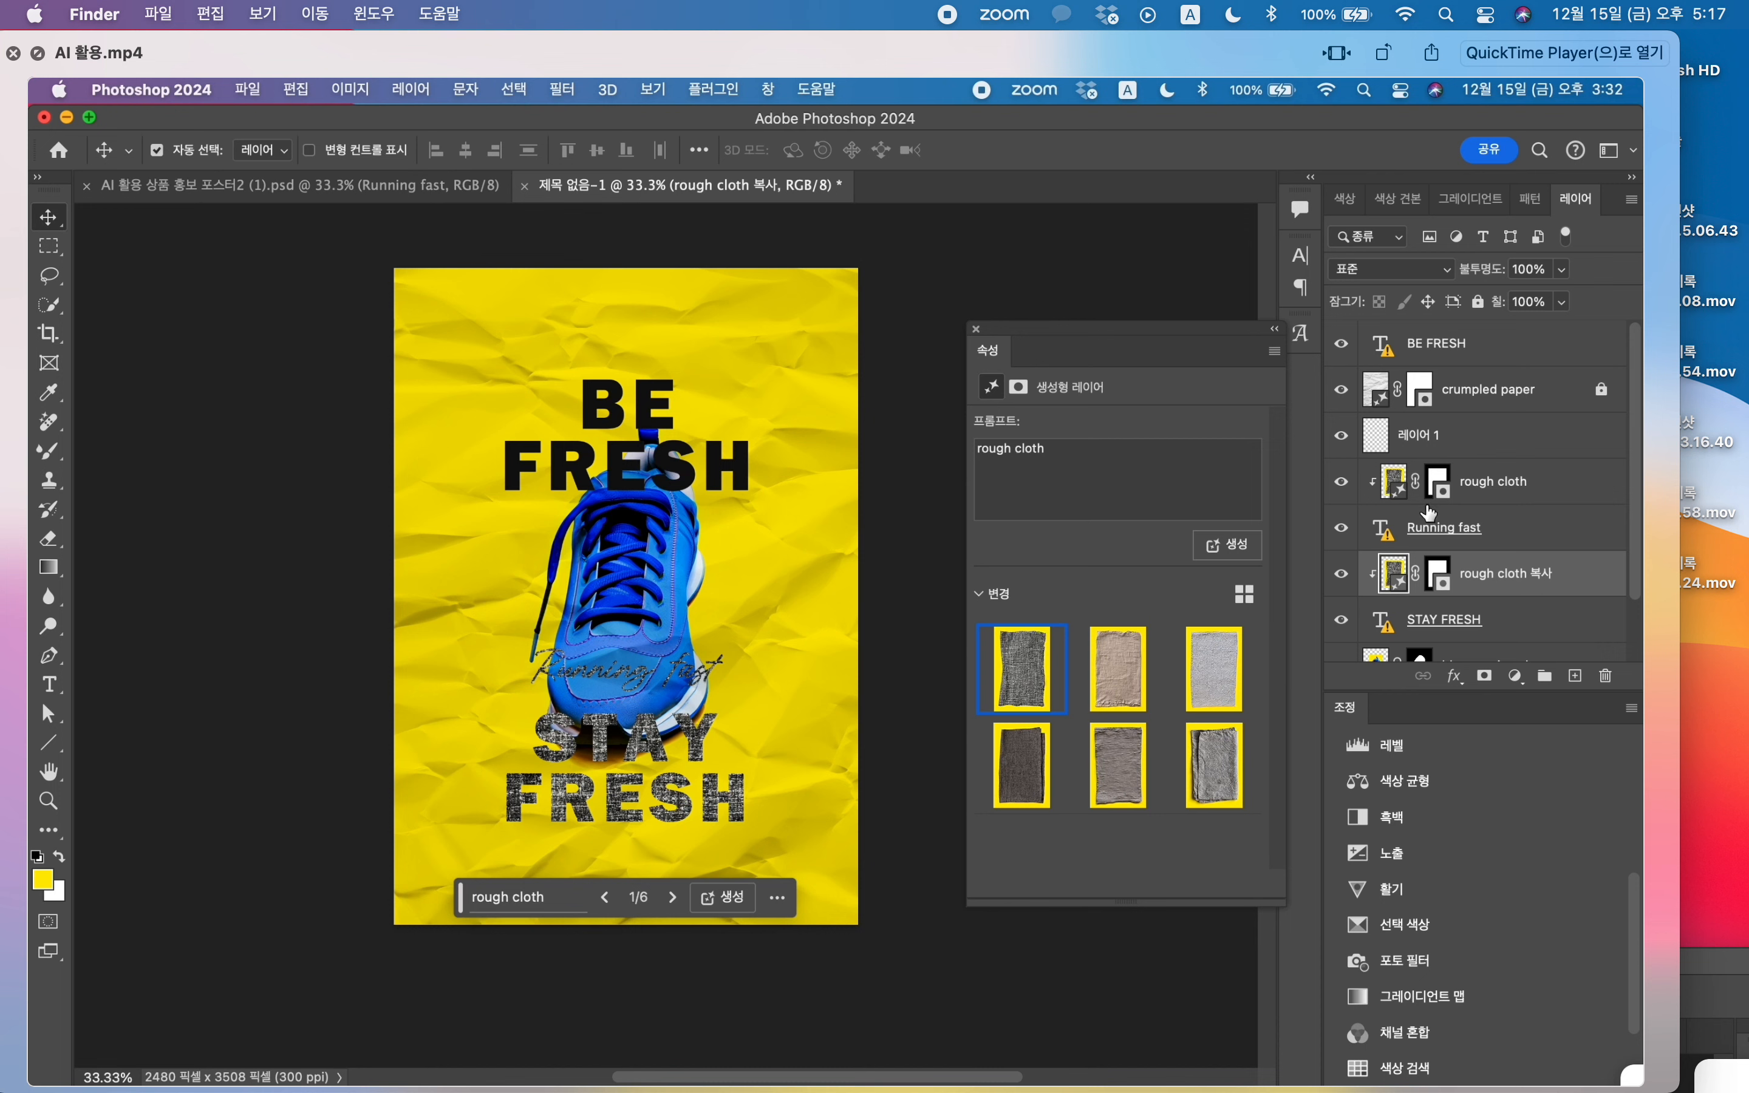
left_click(1487, 536)
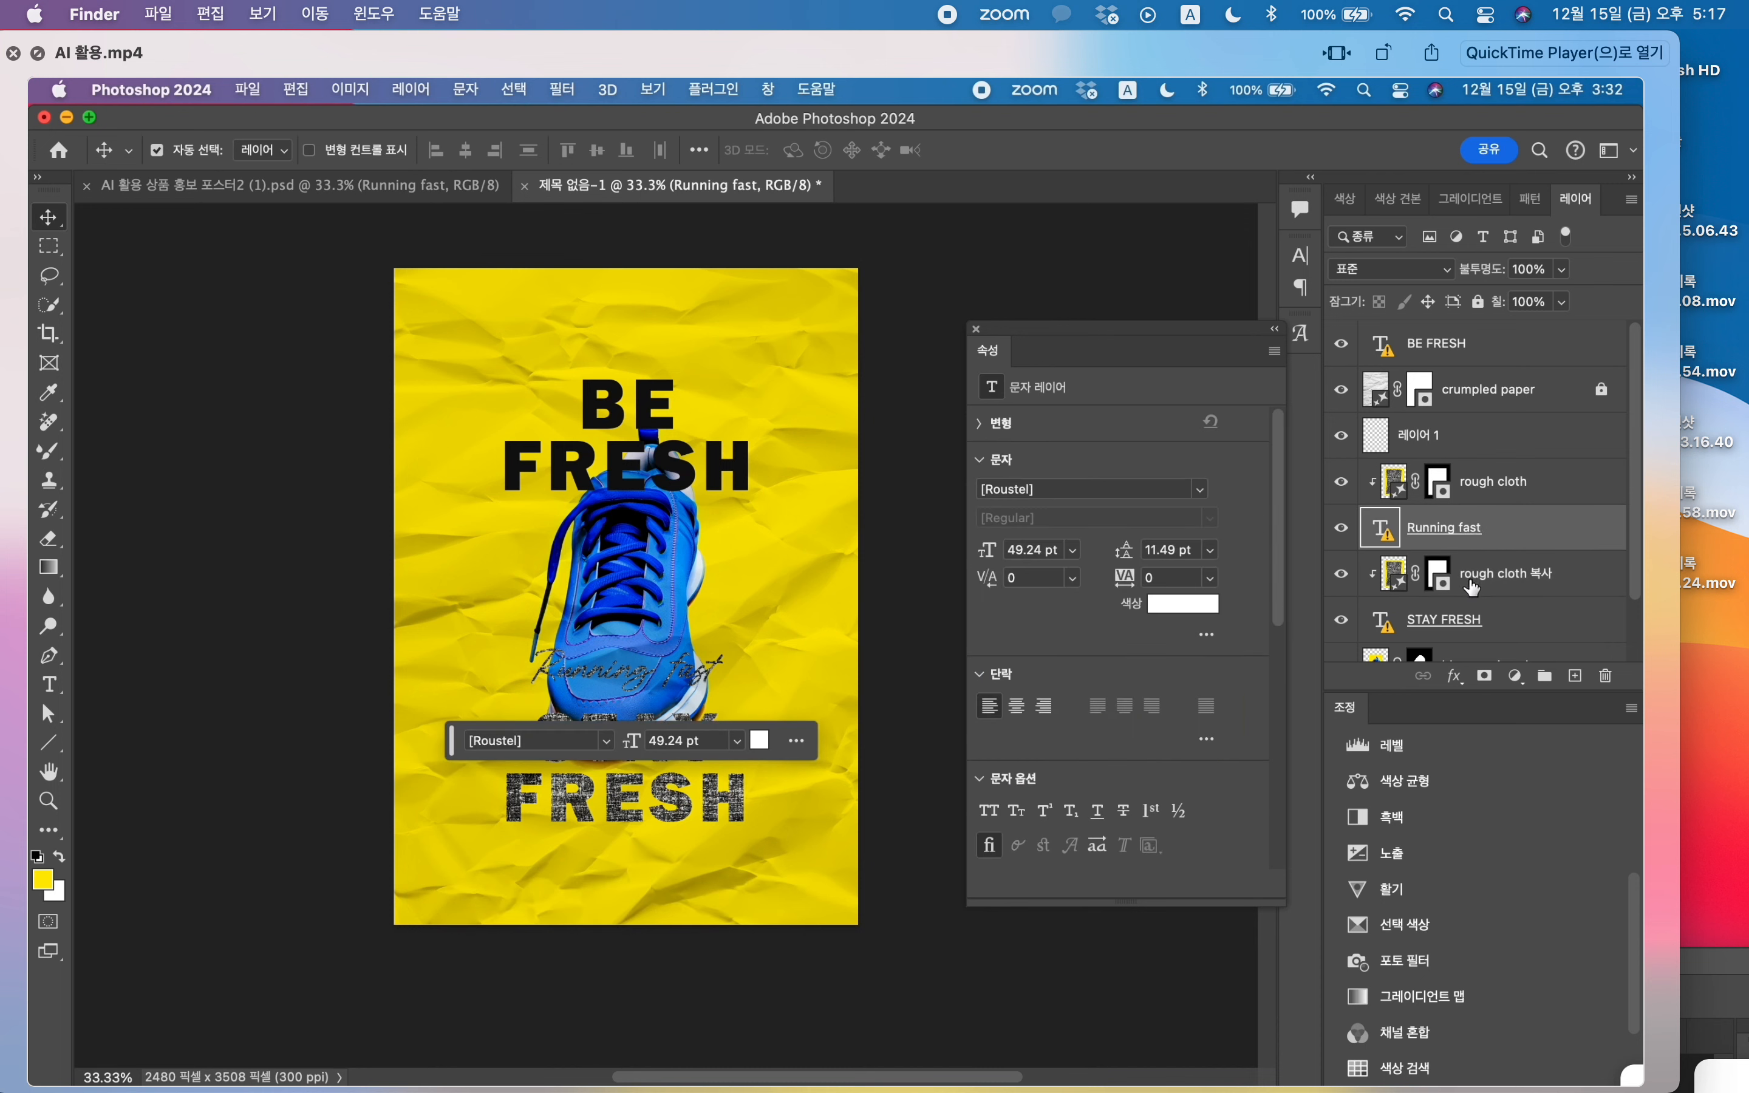
left_click(1503, 583)
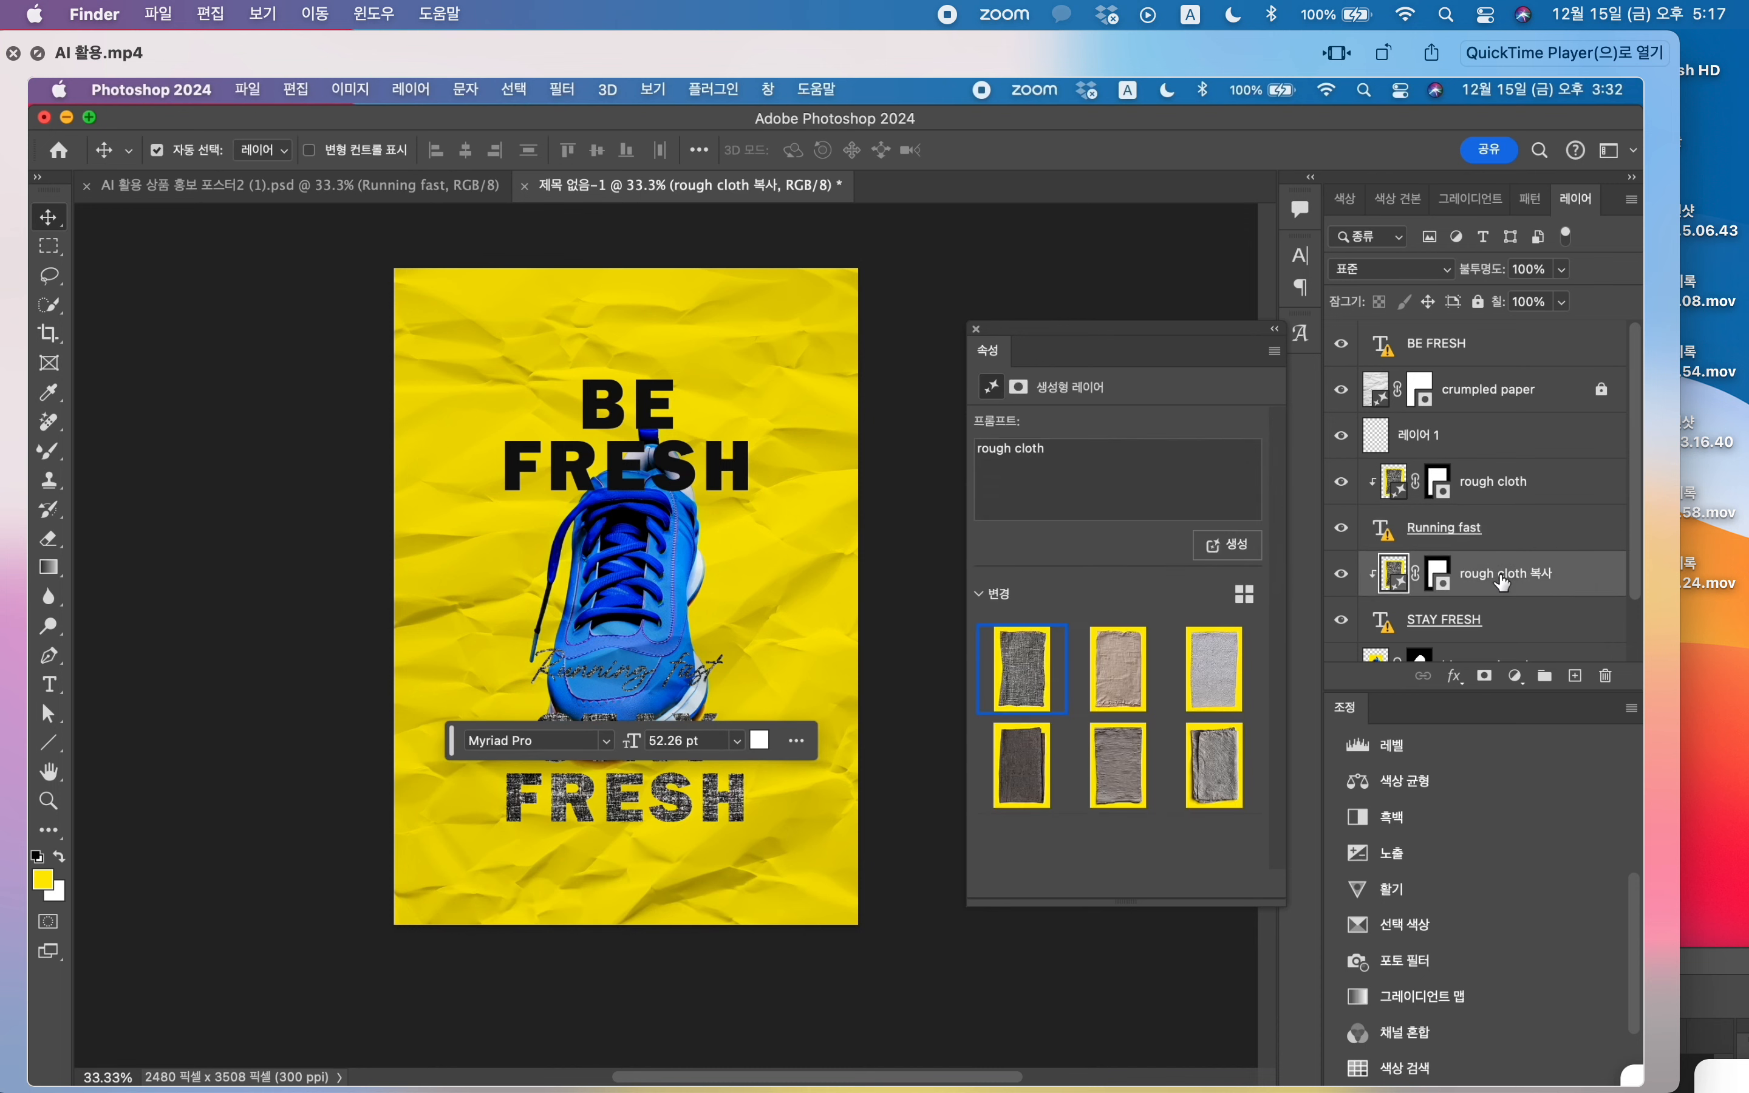
left_click(1503, 517)
left_click(1520, 502, "alt")
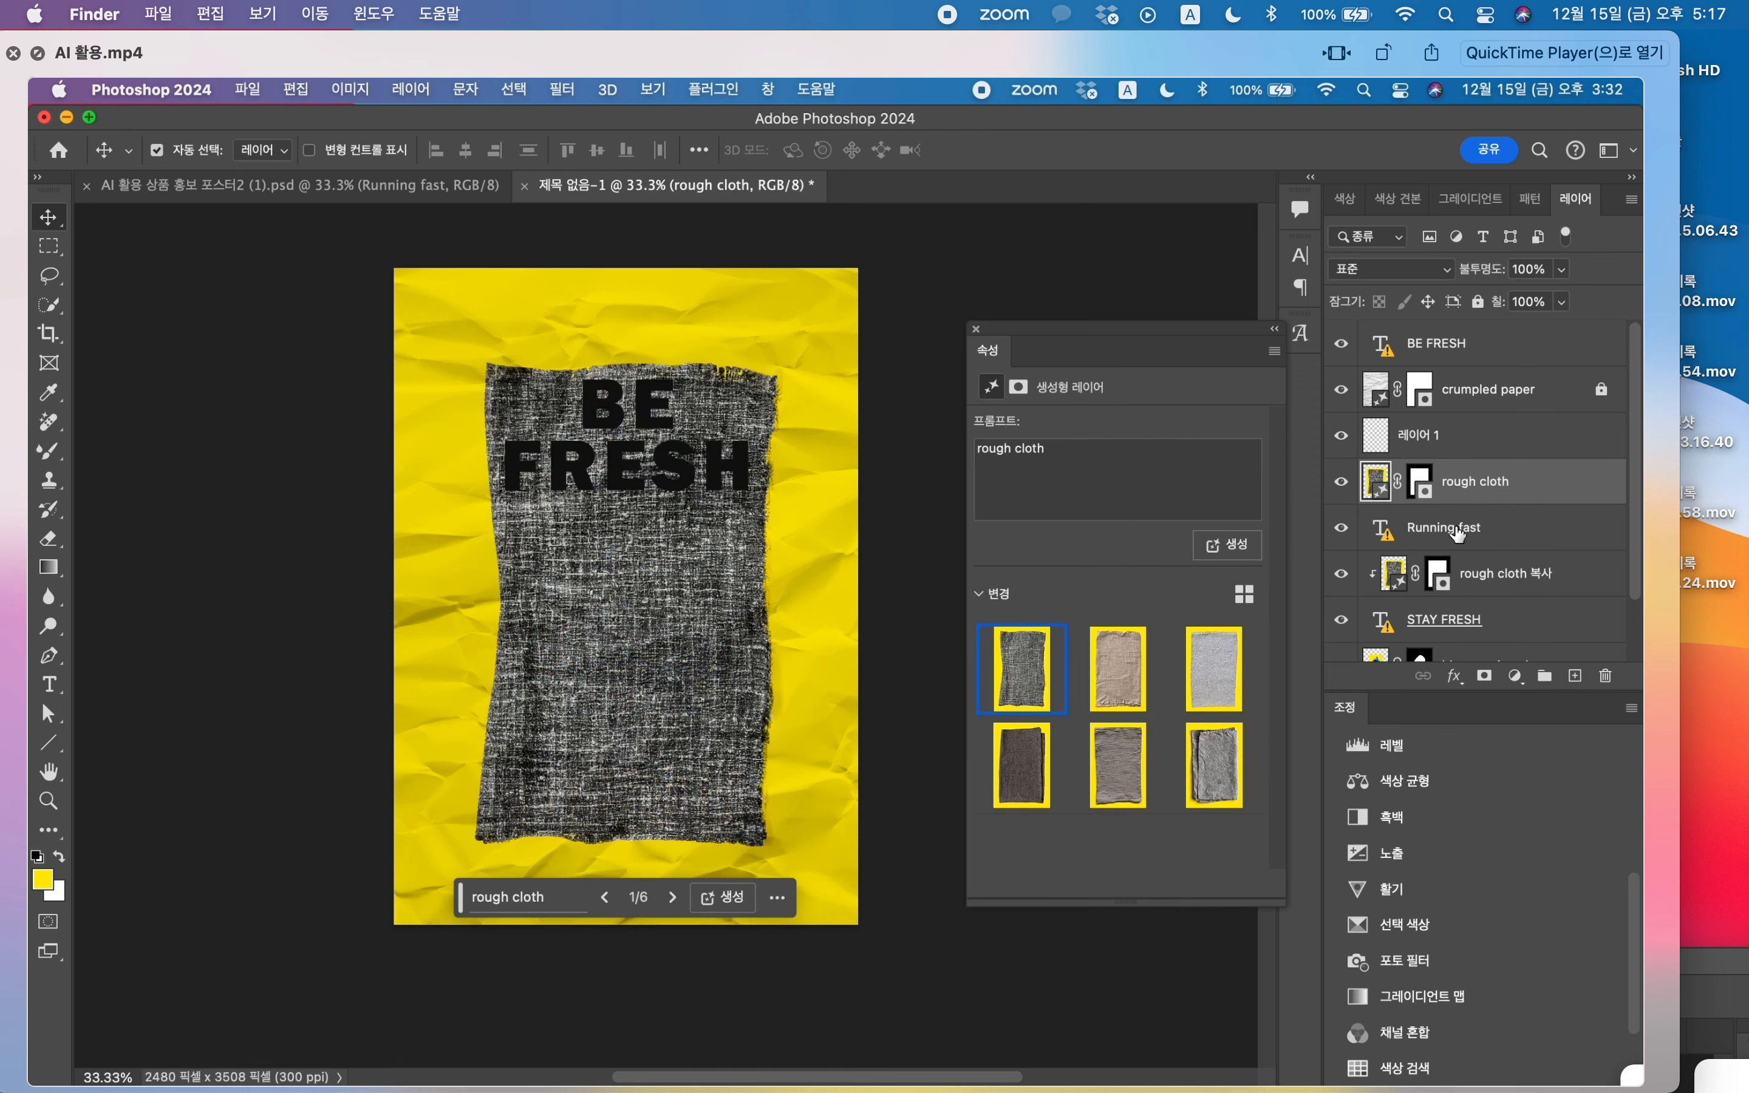
Step: Move the rough cloth layer above the BE FRESH text and clip it to that text
scroll(1460, 535, "down", 2)
scroll(1460, 546, "up", 2)
scroll(1446, 557, "down", 1)
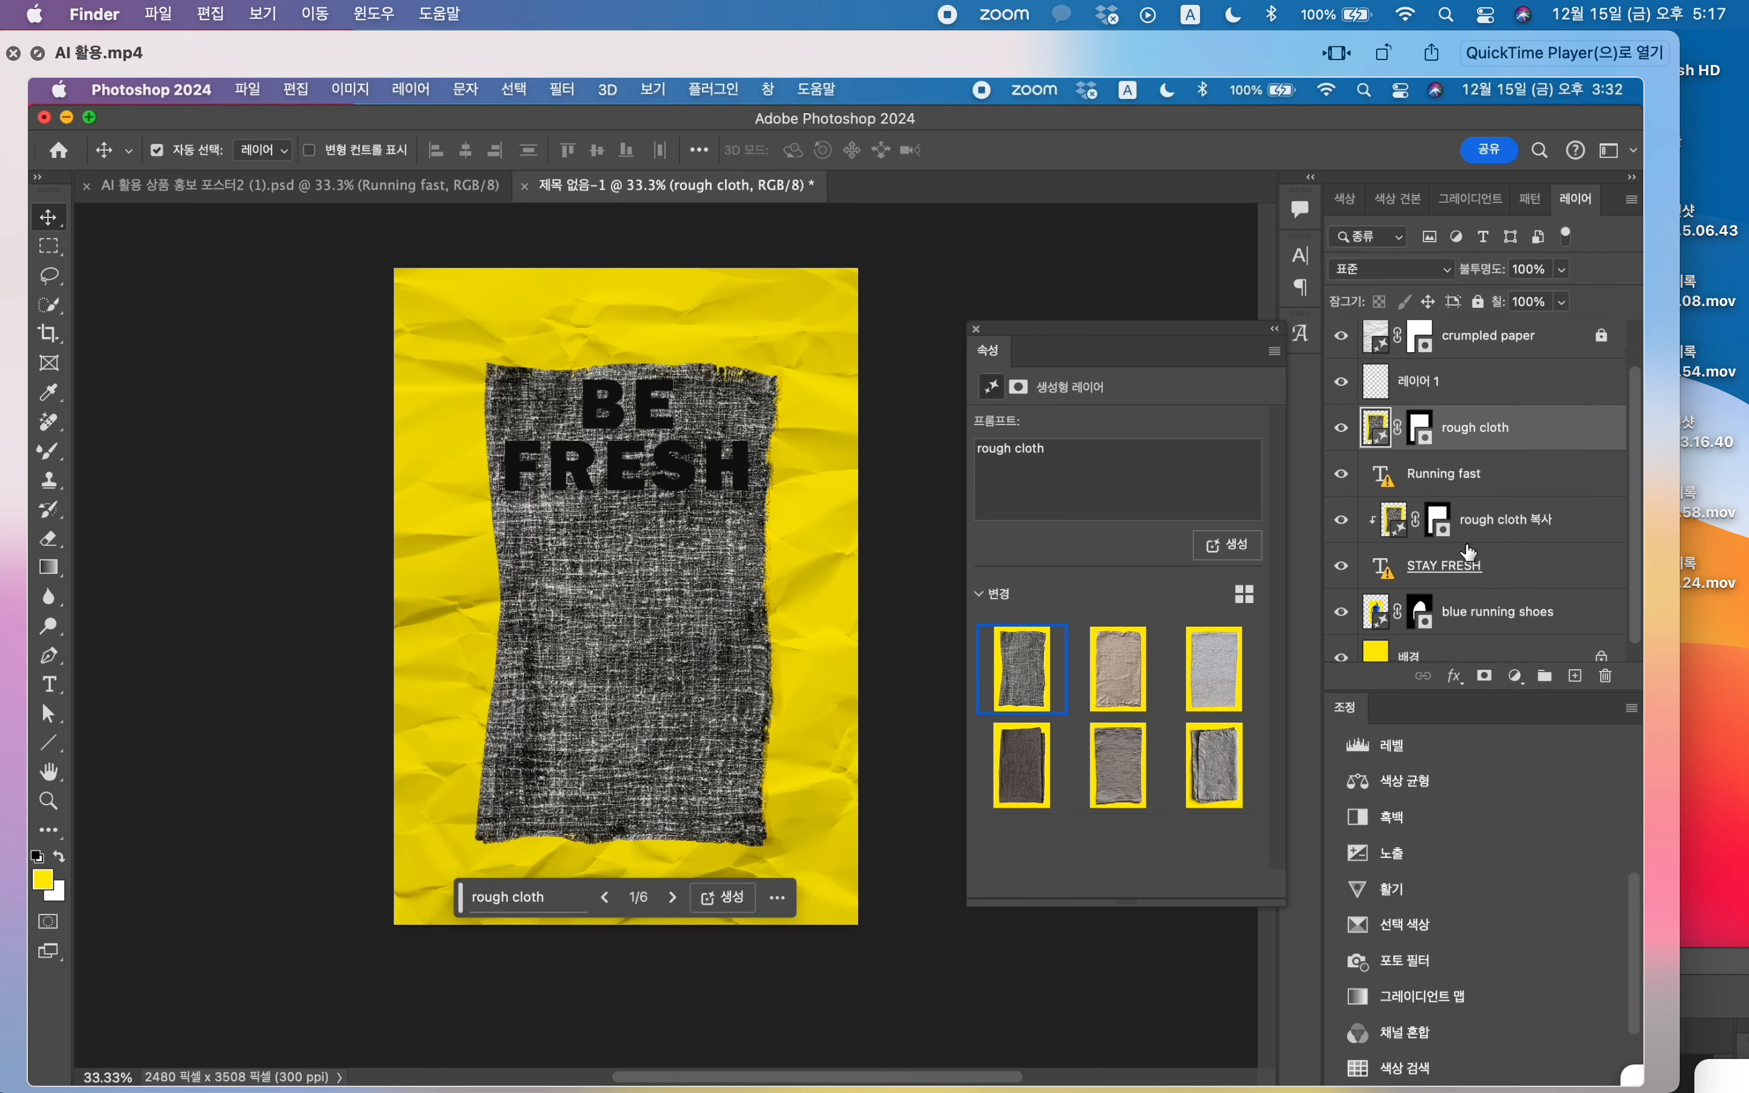
scroll(1489, 496, "up", 1)
left_click_drag(1489, 495, 1476, 360)
left_click(1475, 360, "alt")
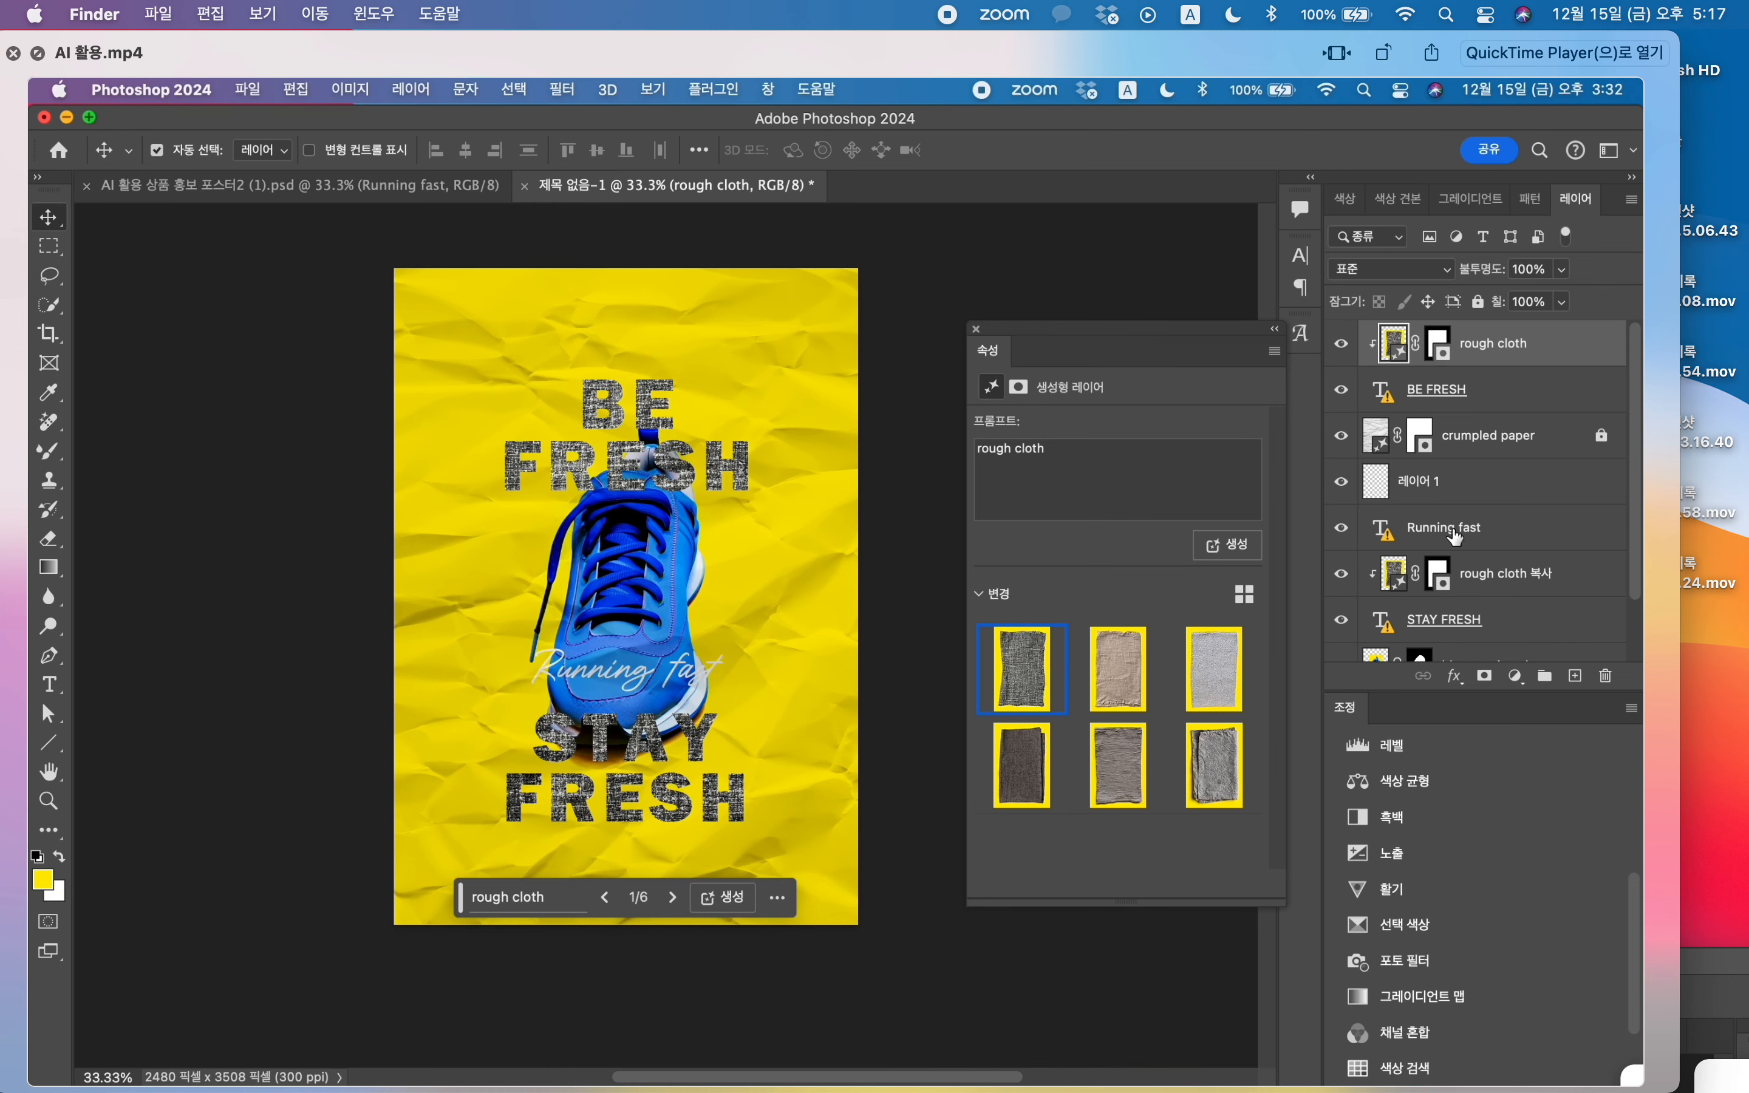
Step: Move Running fast lower over the shoe's toe and nudge STAY FRESH down together with its clipped cloth copy
left_click_drag(634, 666, 646, 705)
left_click(1510, 574)
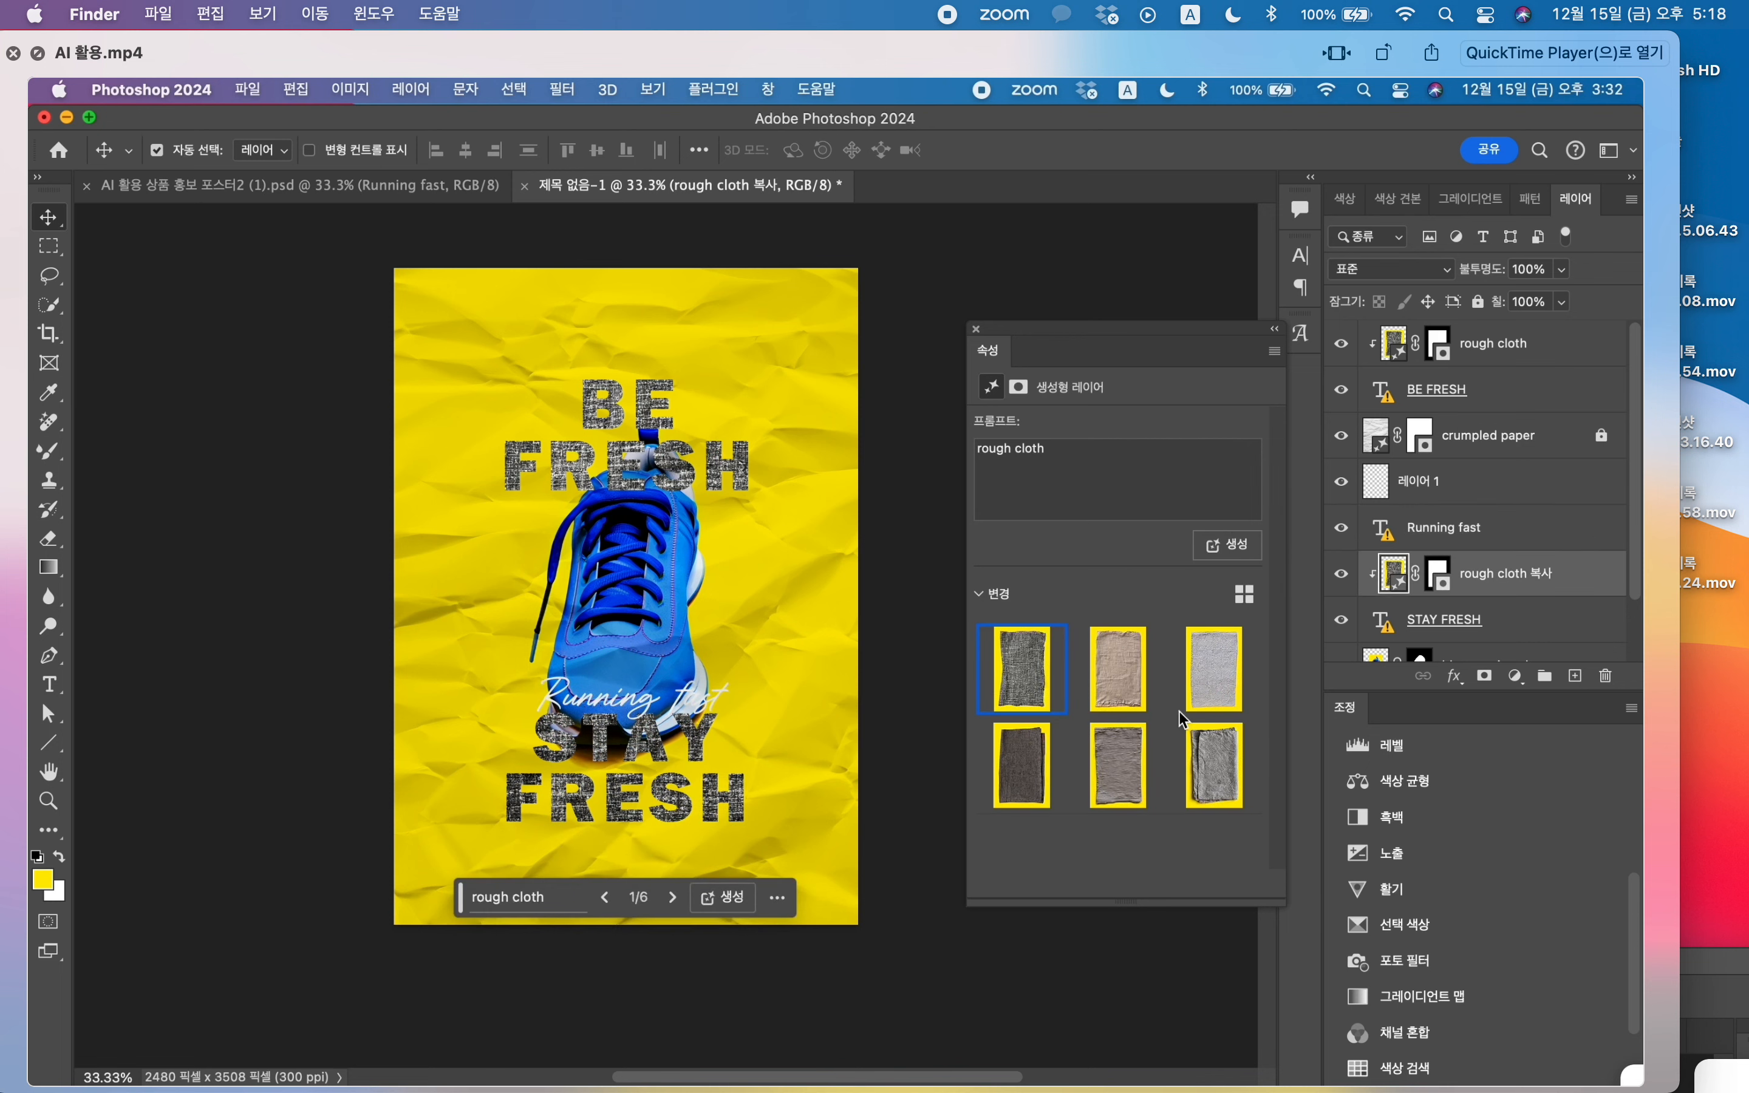
left_click(1467, 620, "shift")
key("shift+Down")
key("shift+Down")
key("shift+Down")
key("shift+Down")
key("shift+Down")
key("shift+Down")
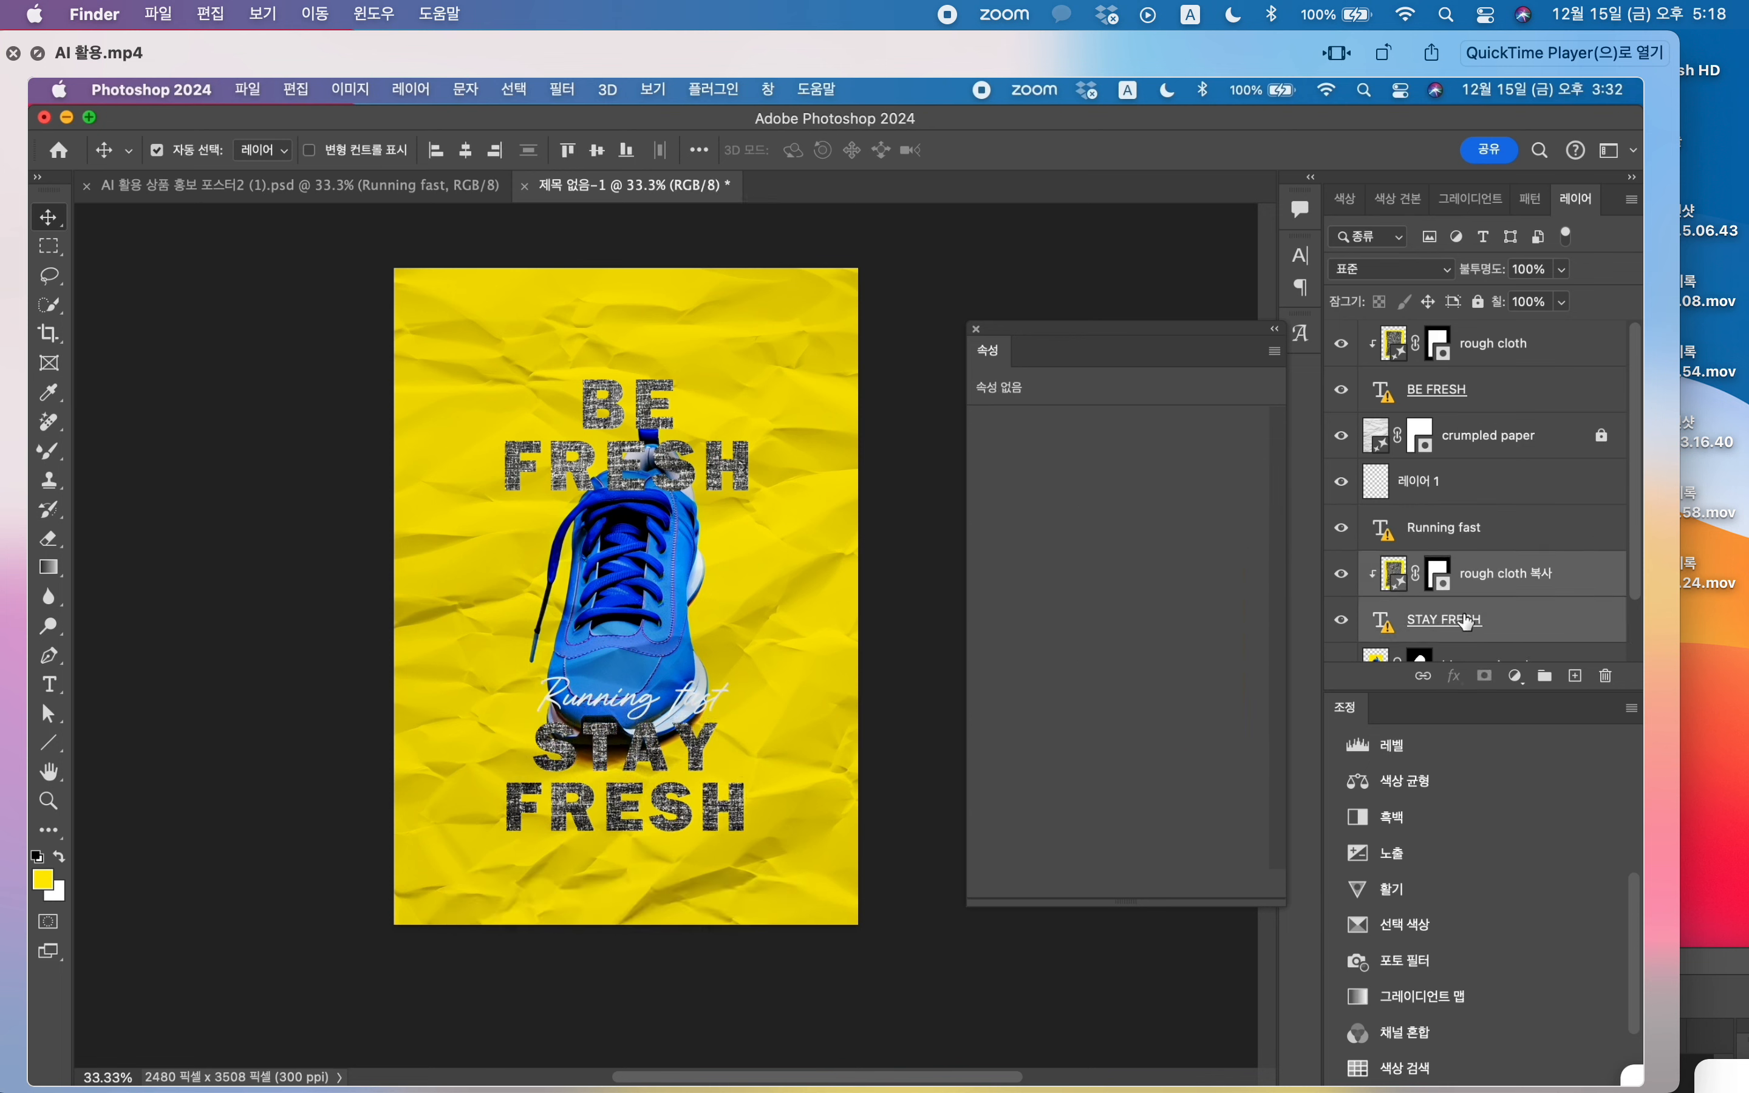
left_click(723, 473)
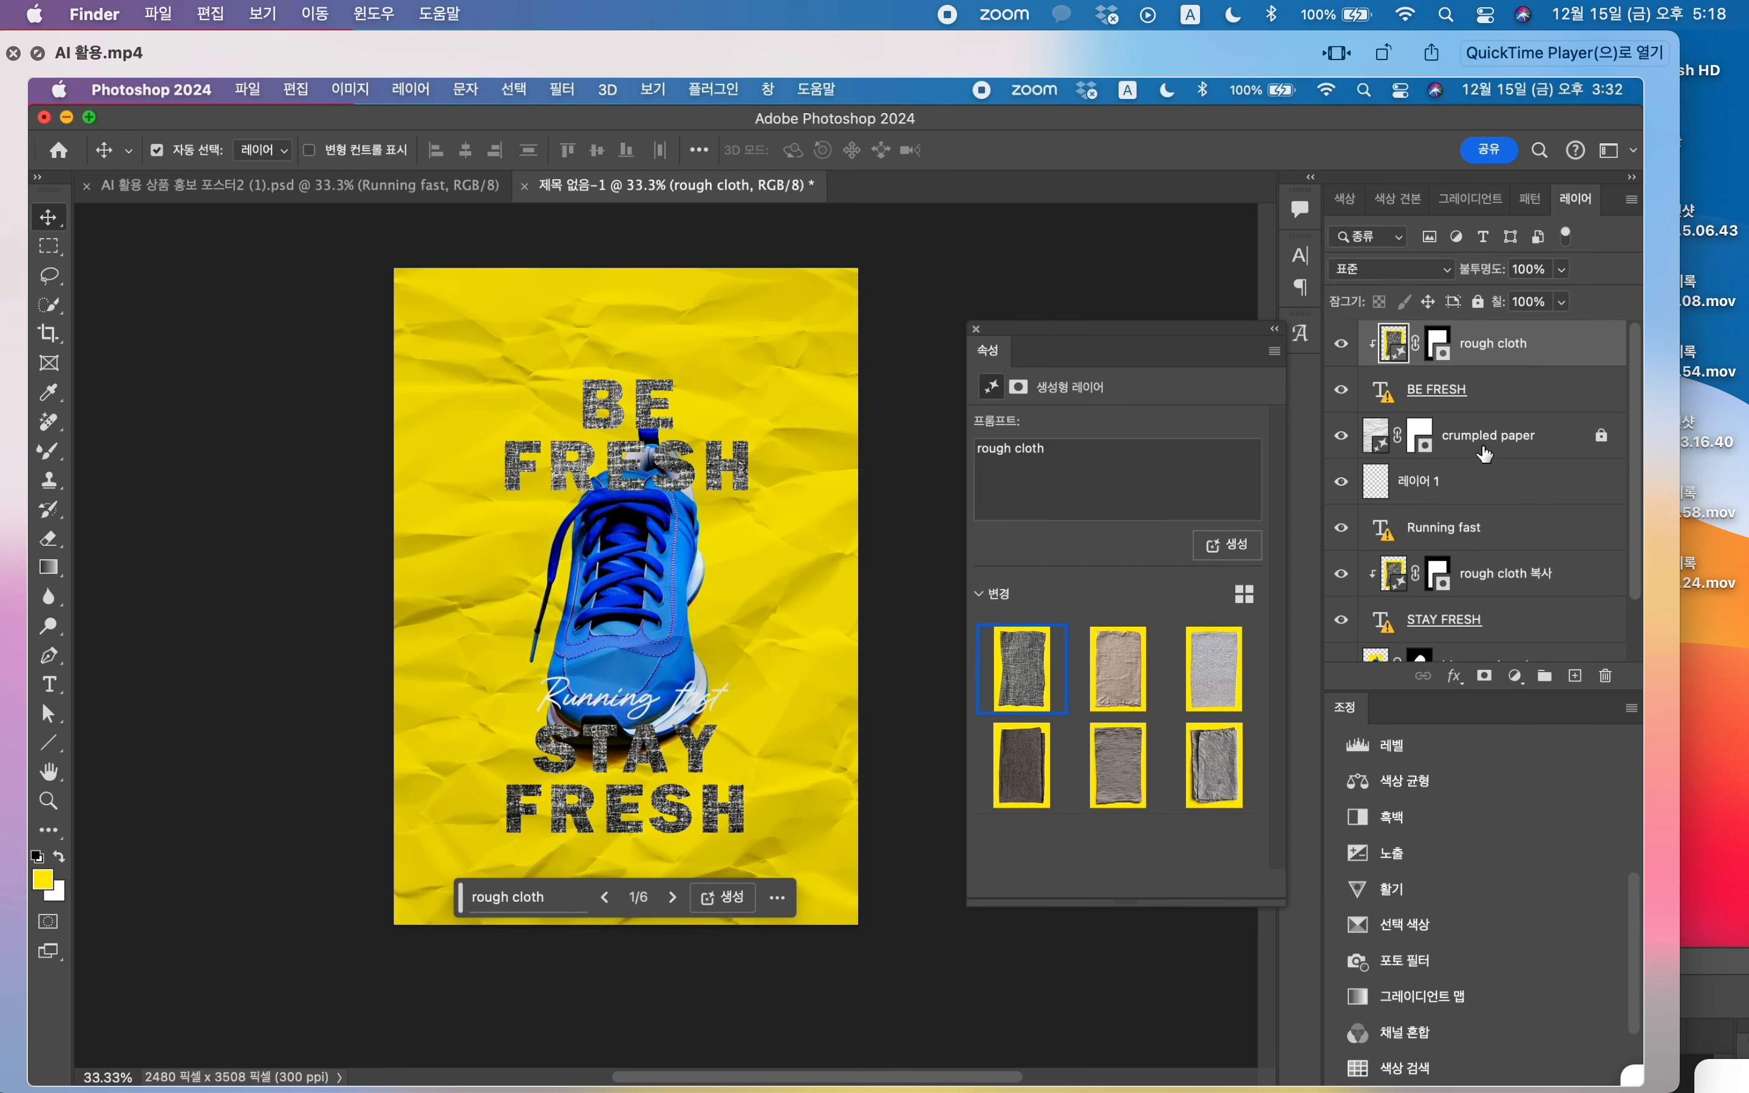
key("super")
left_click(1398, 349, "super")
key("super+l")
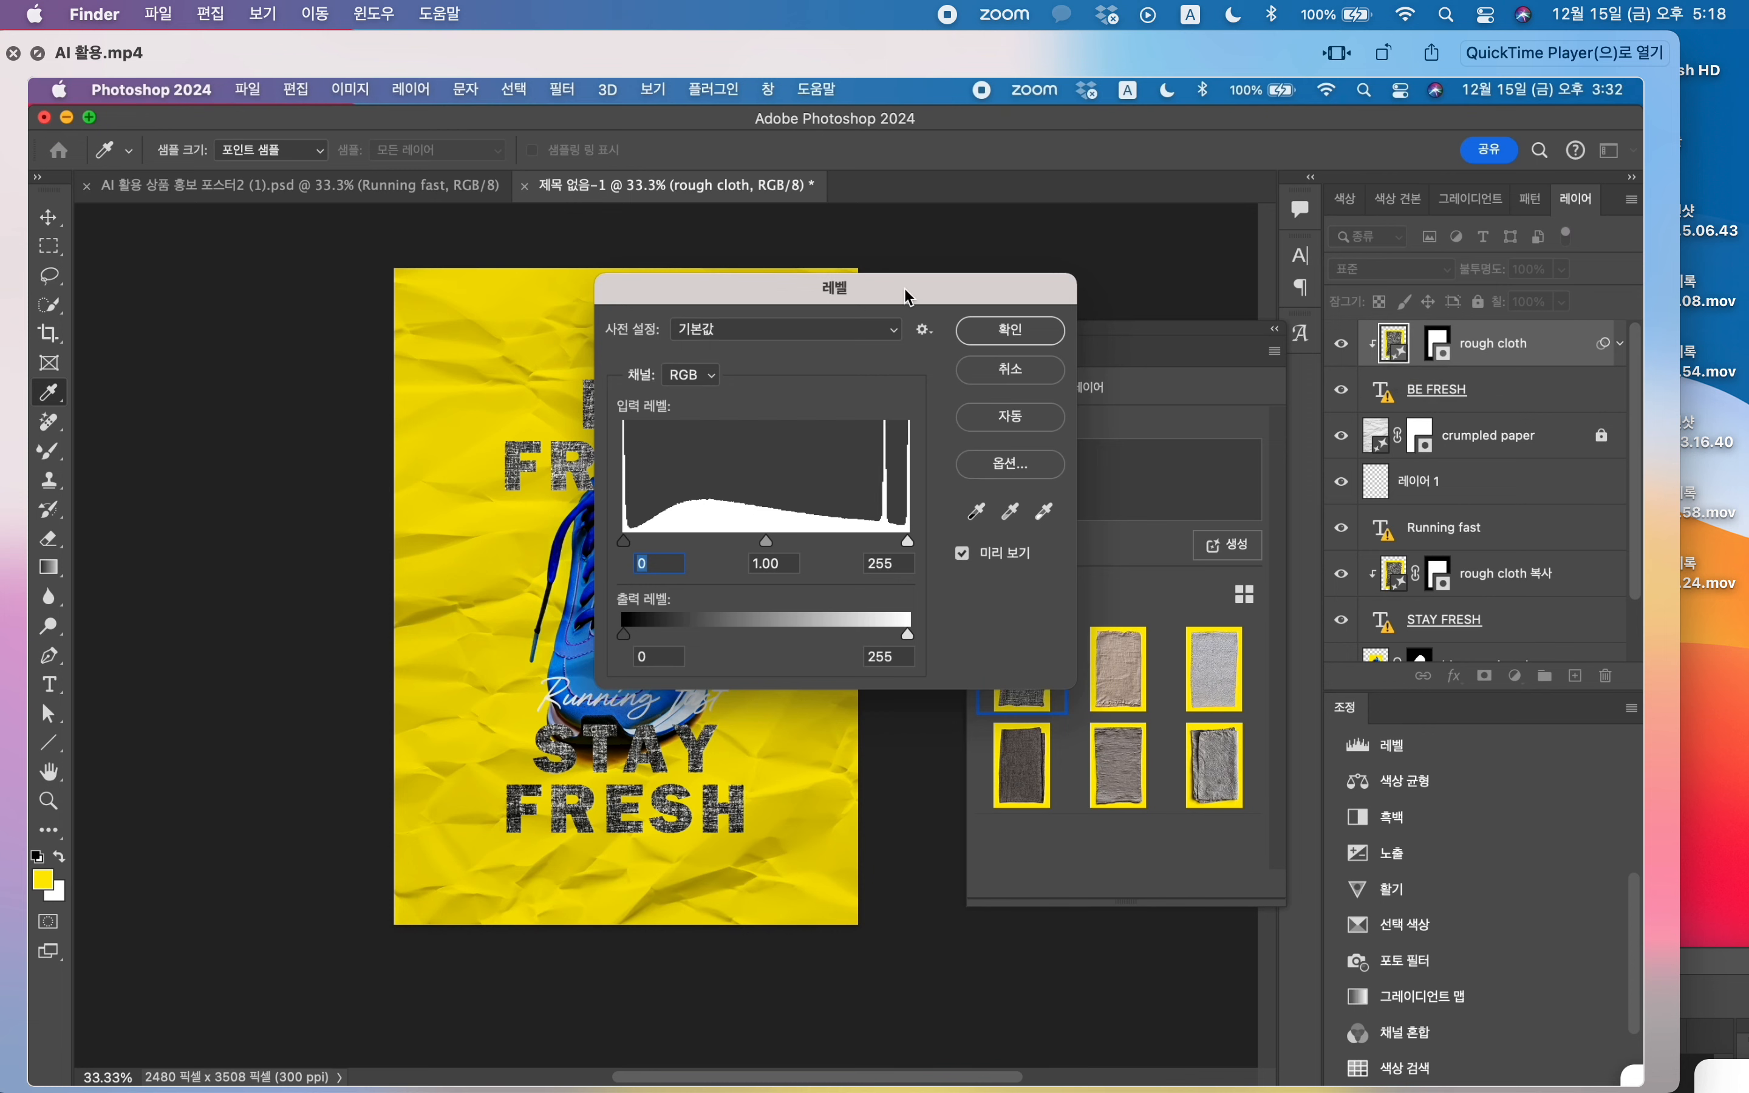
left_click_drag(909, 296, 1196, 316)
left_click(912, 562)
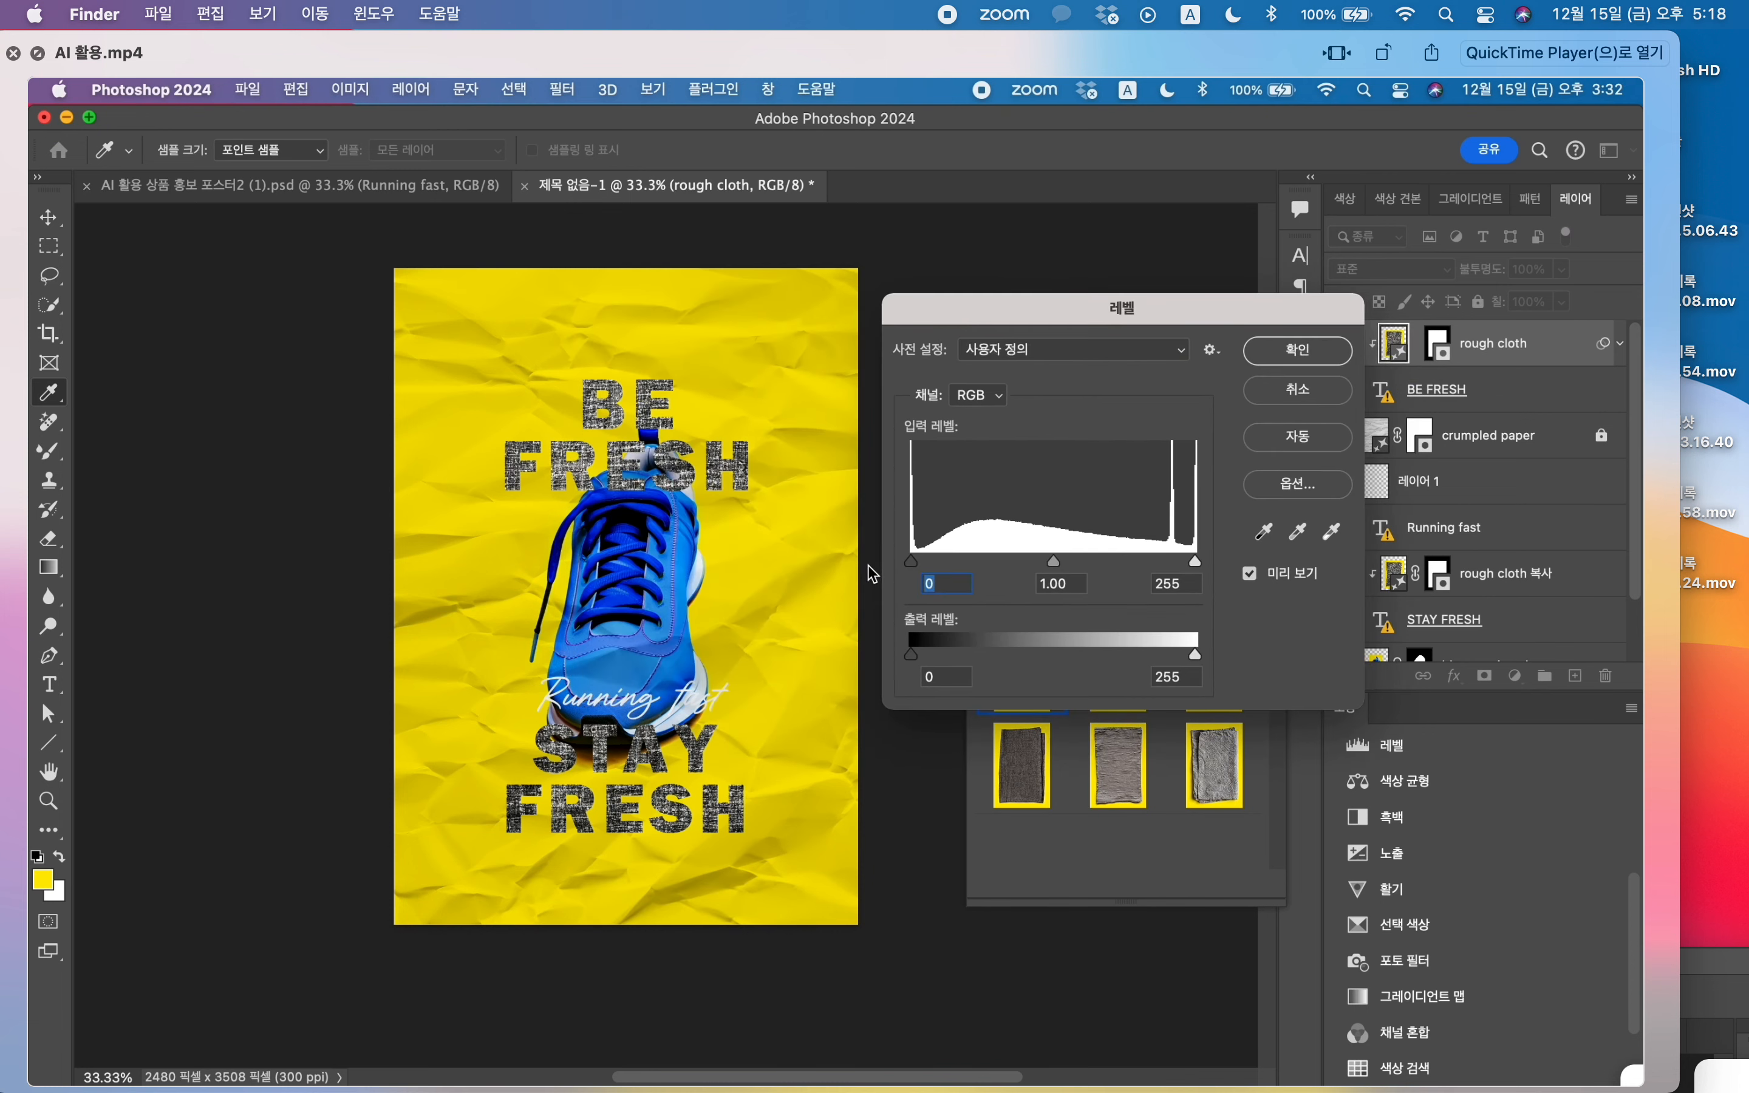
left_click(1300, 391)
Step: Set the blend mode of both clipped rough cloth layers to Soft Light (소프트 라이트)
left_click(1392, 269)
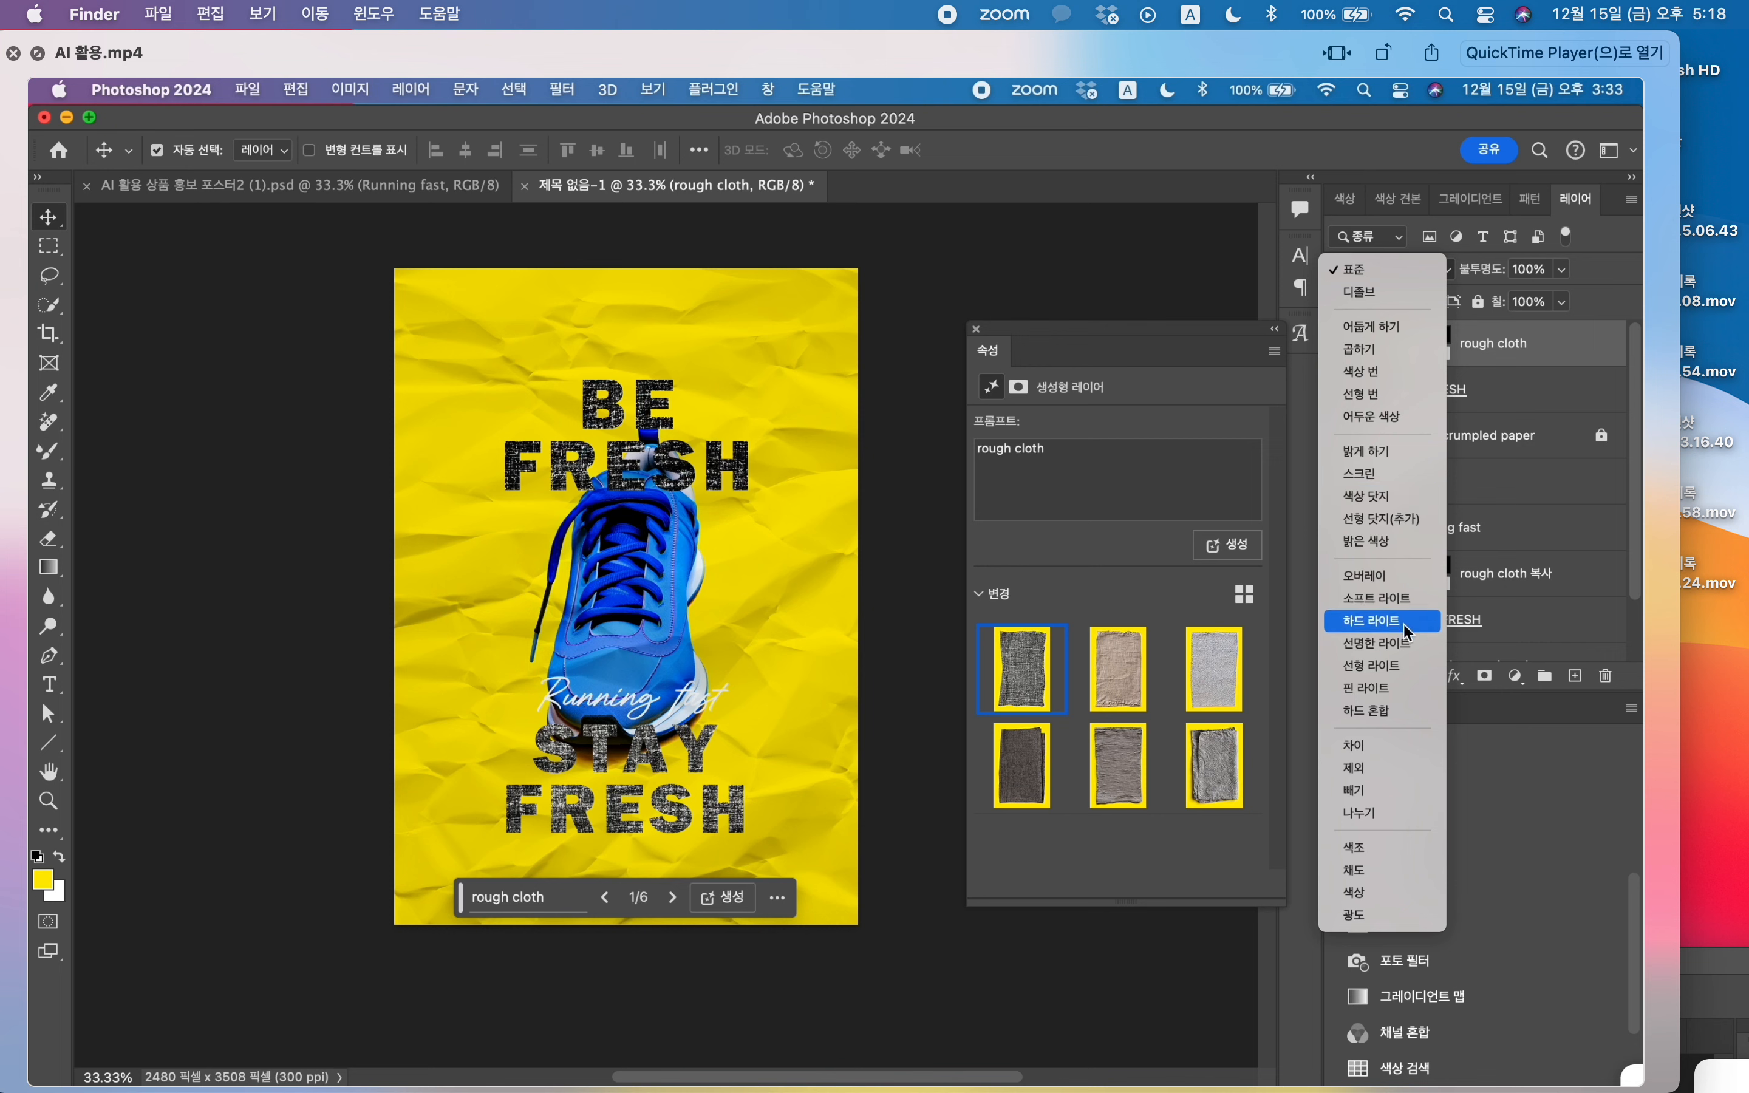
left_click(1406, 603)
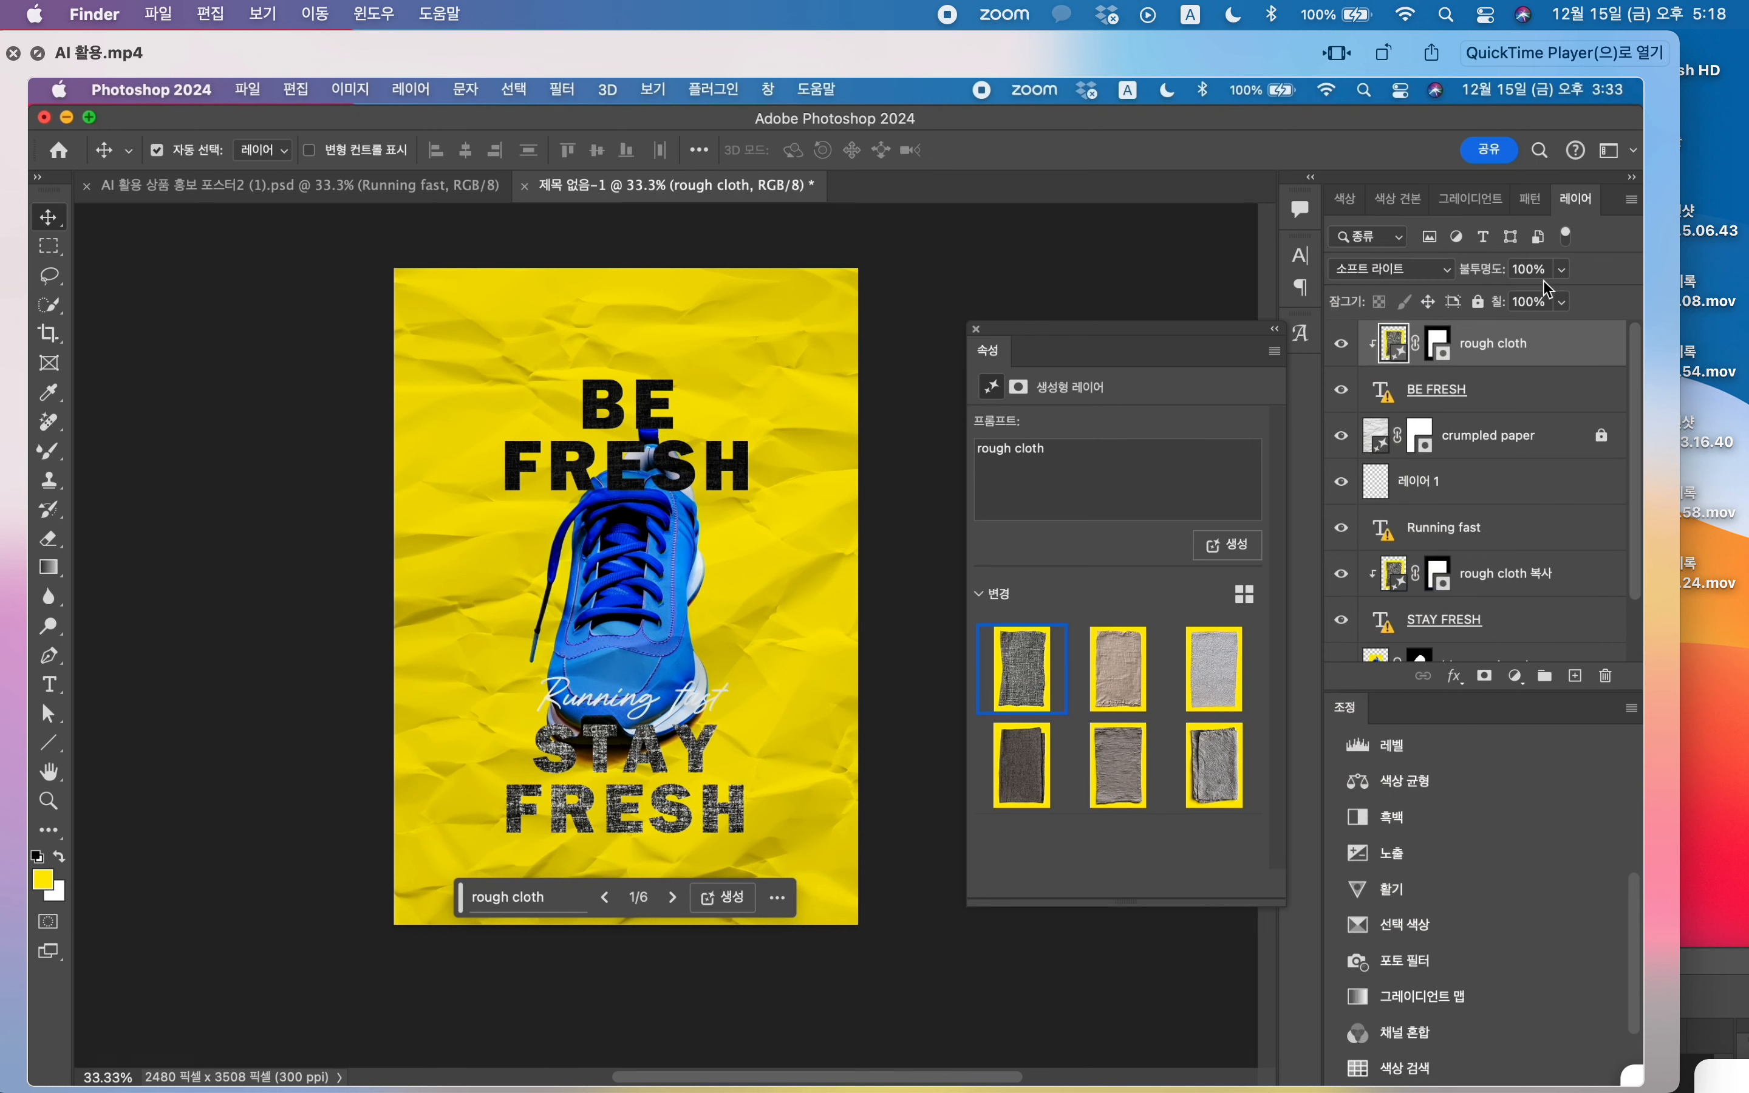
left_click(1563, 272)
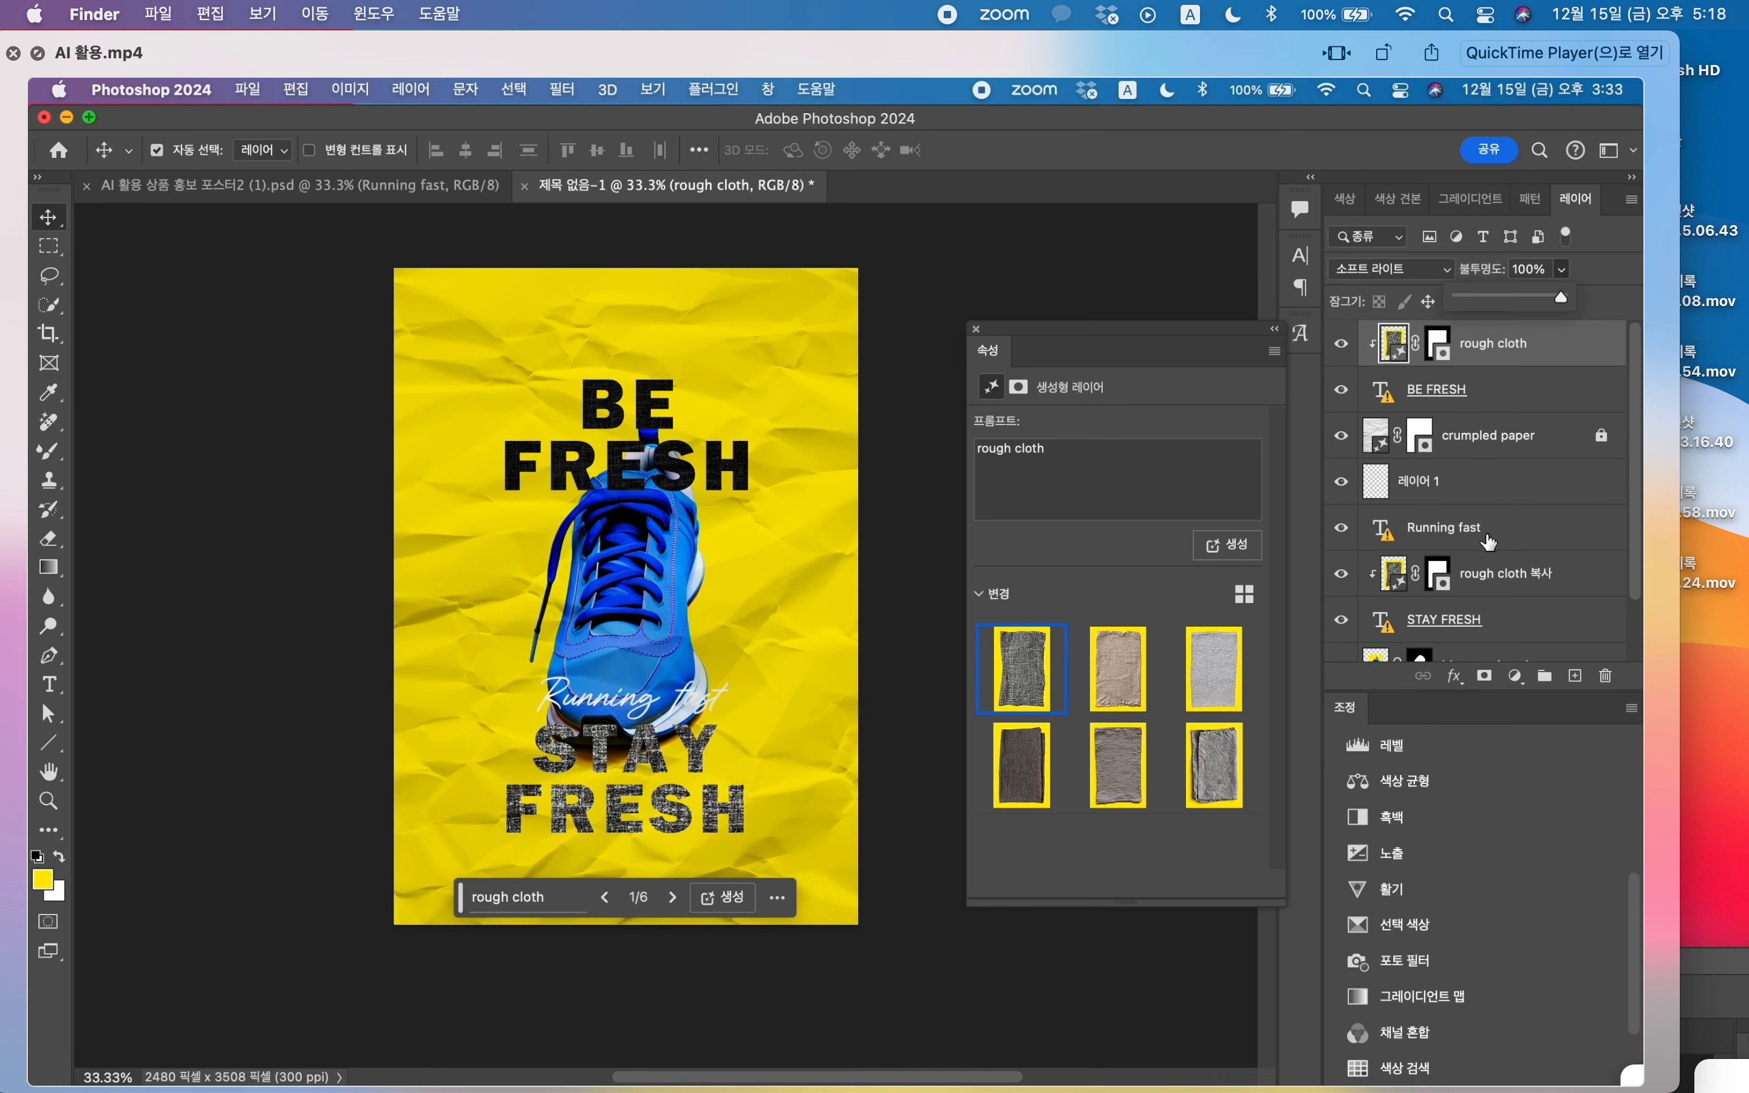
left_click(1525, 571)
left_click(1444, 274)
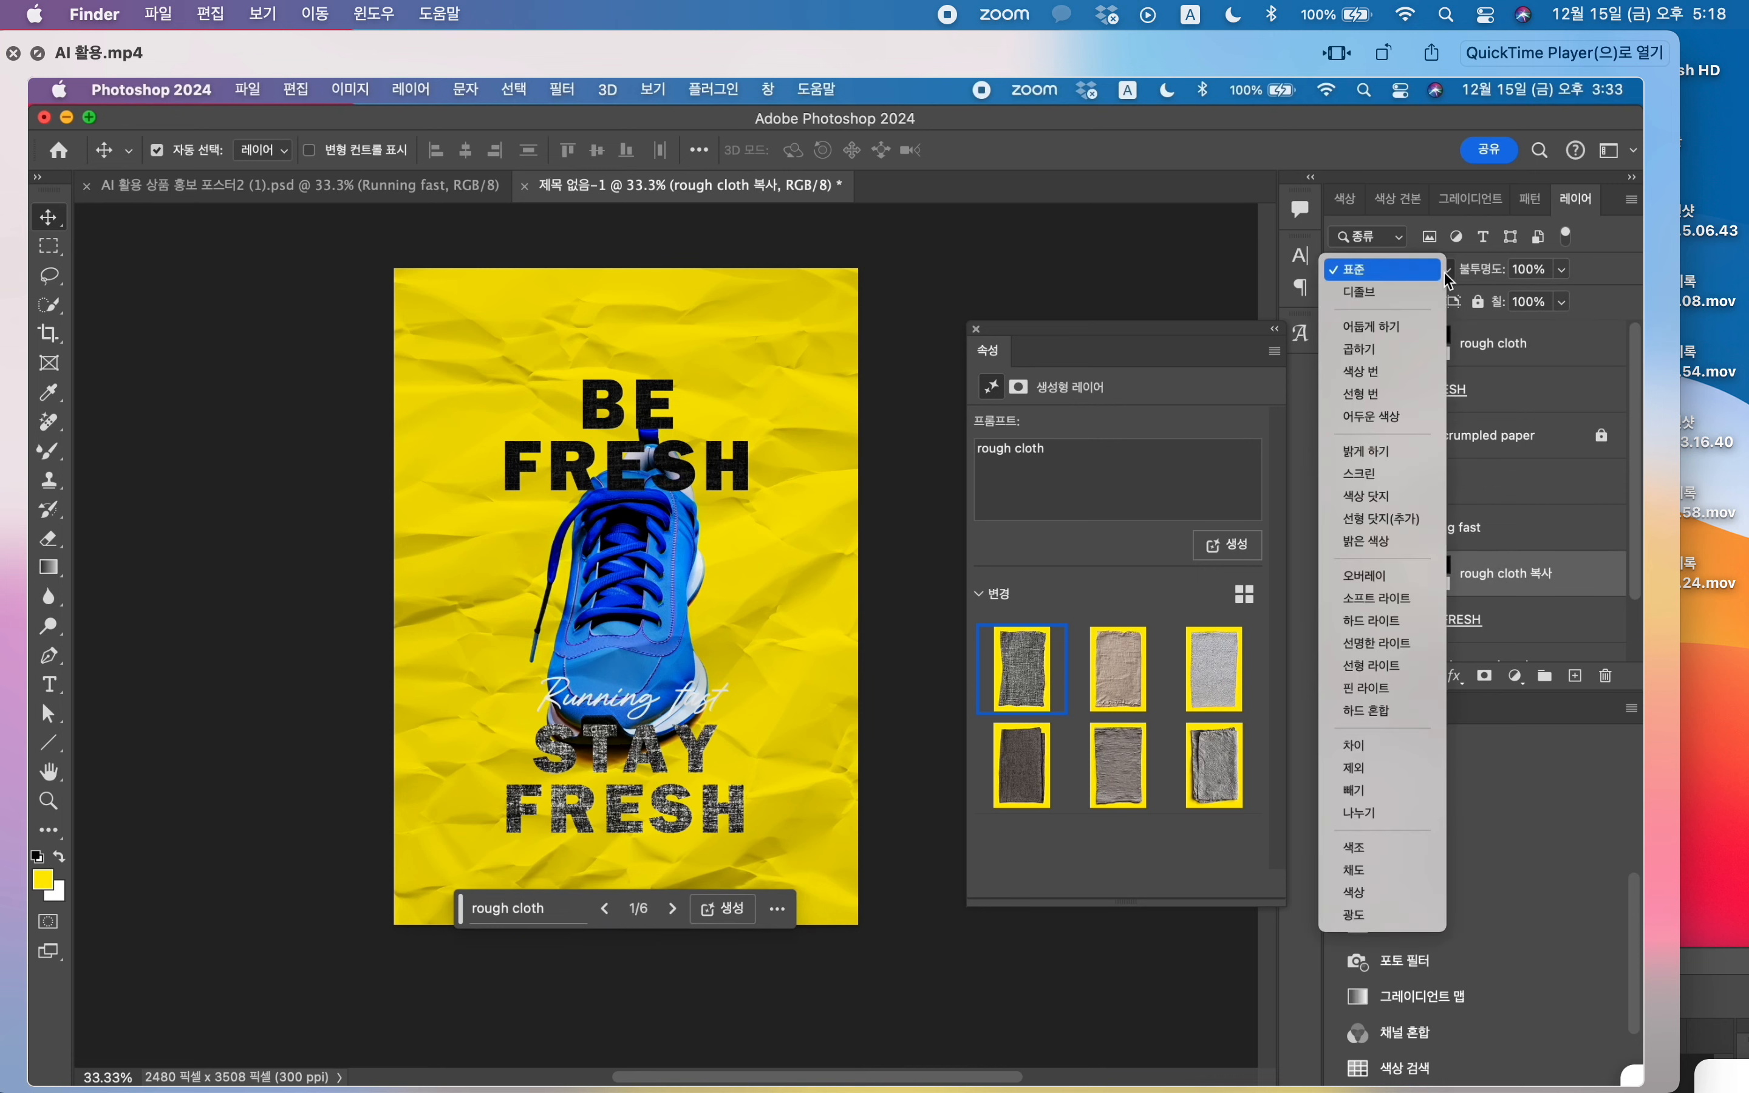
left_click(1434, 599)
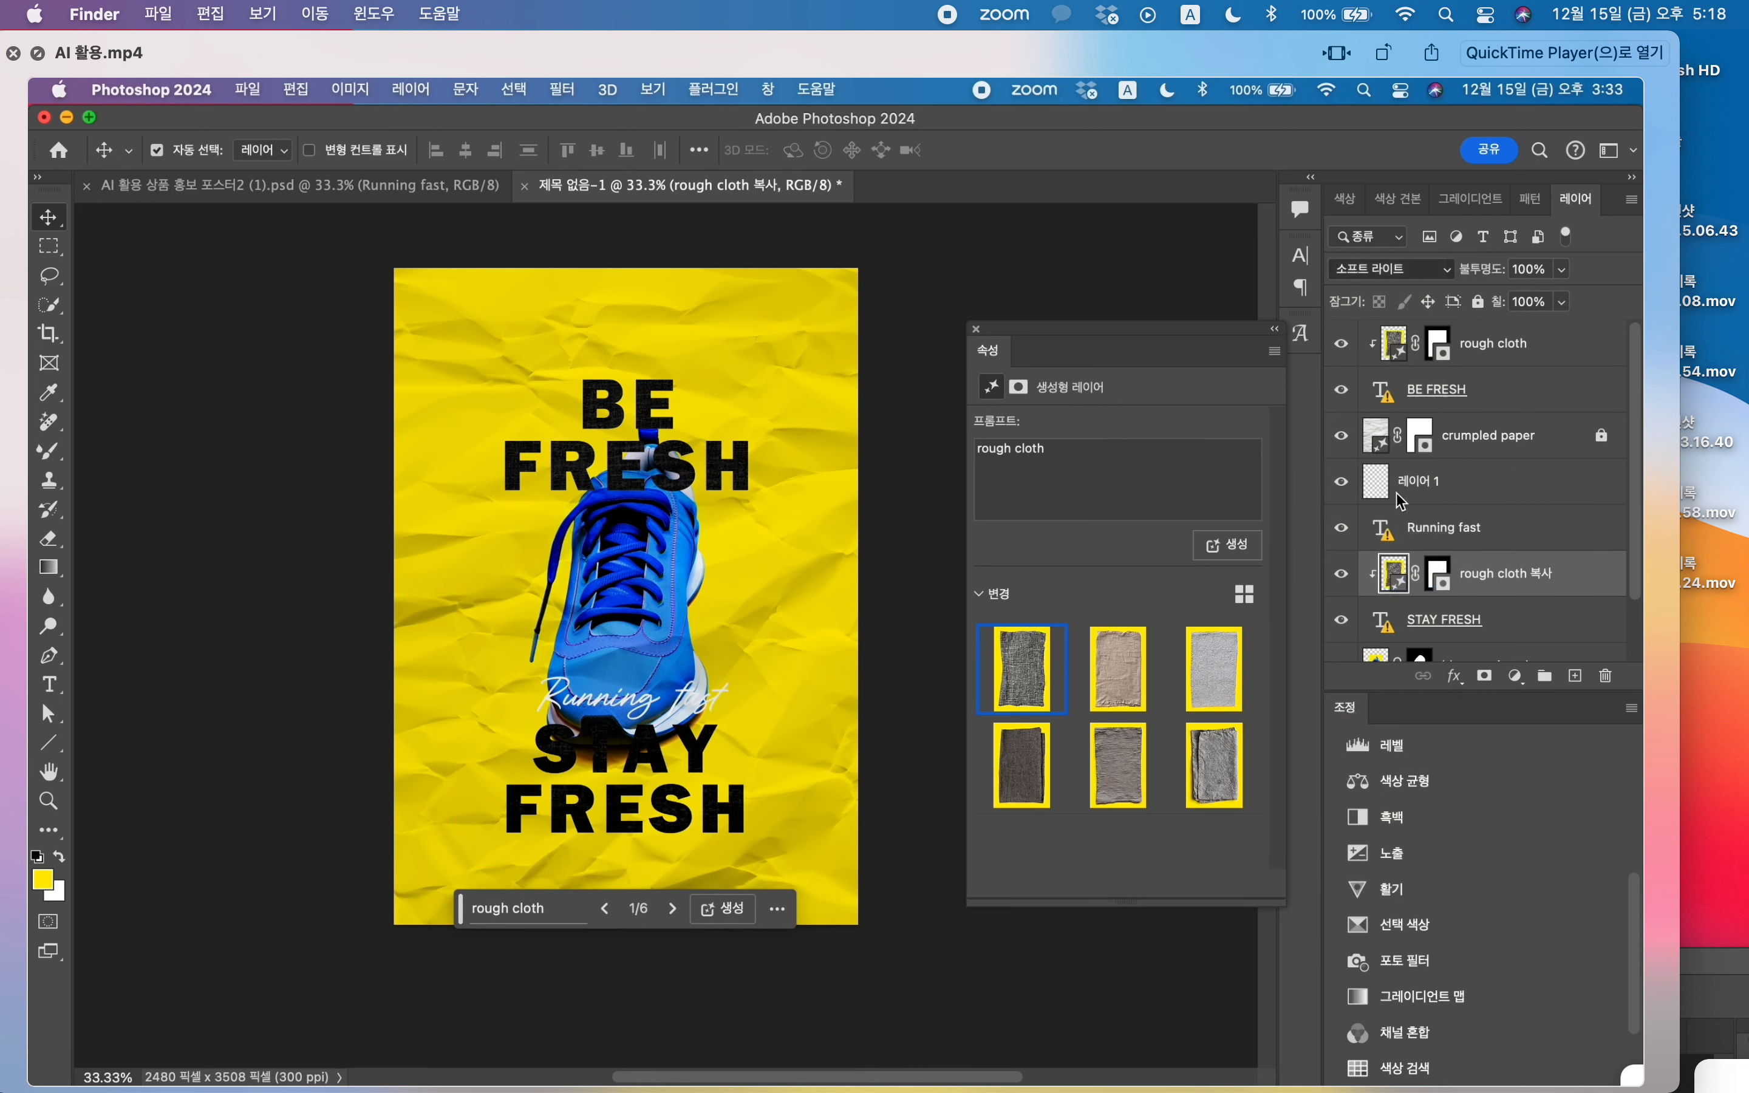
left_click(1413, 591, "alt")
left_click(1415, 591, "alt")
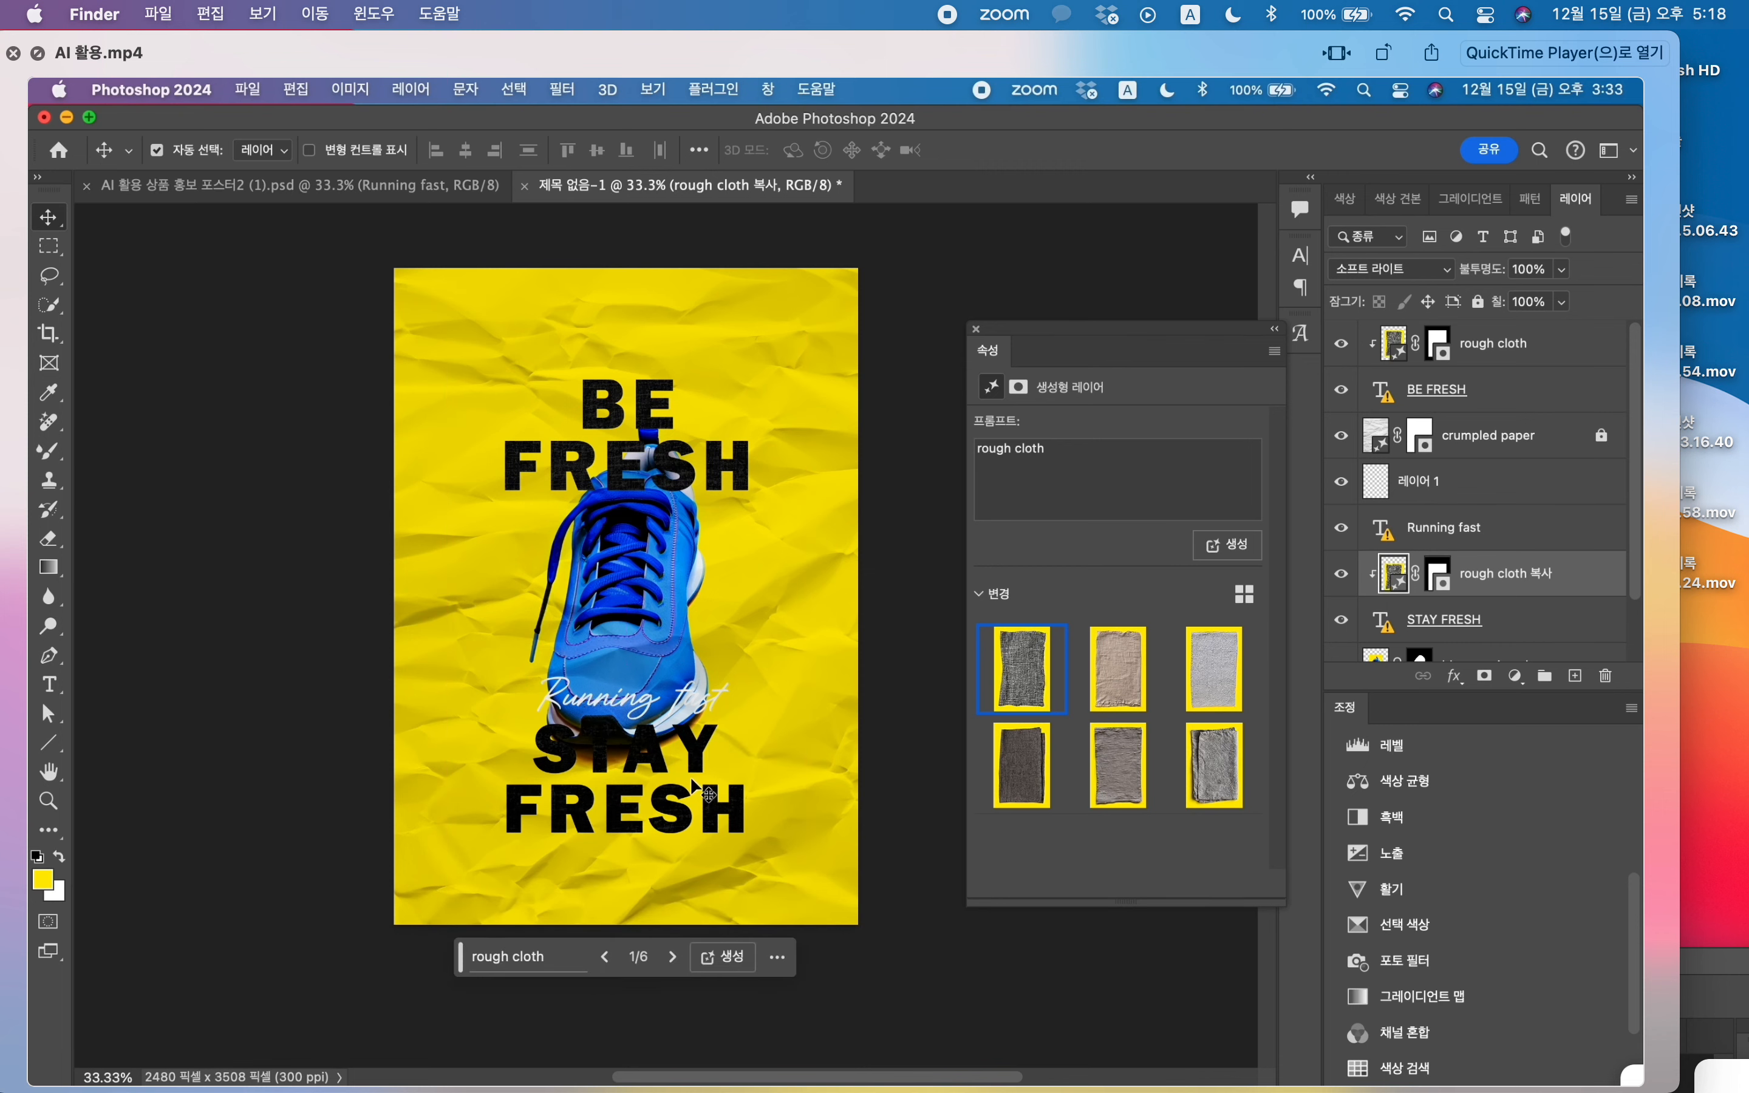
key("super+equal")
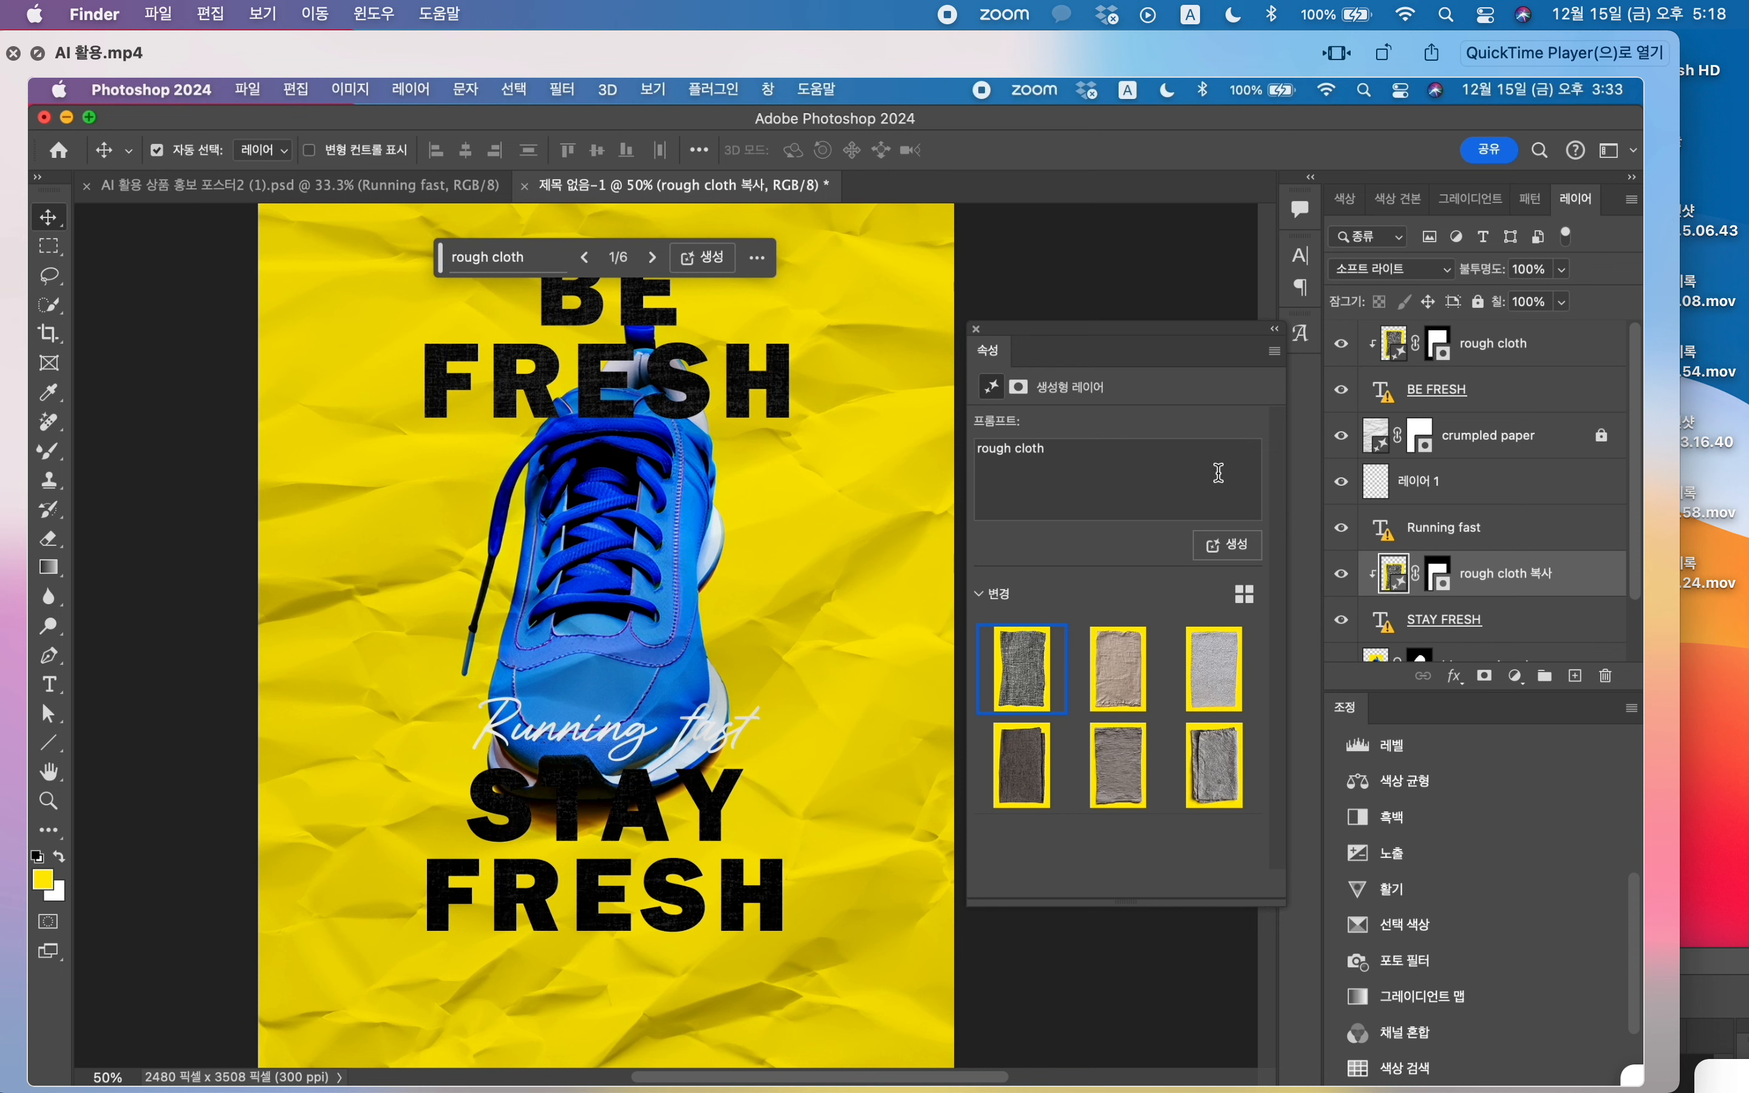
left_click_drag(1434, 587, 1443, 593)
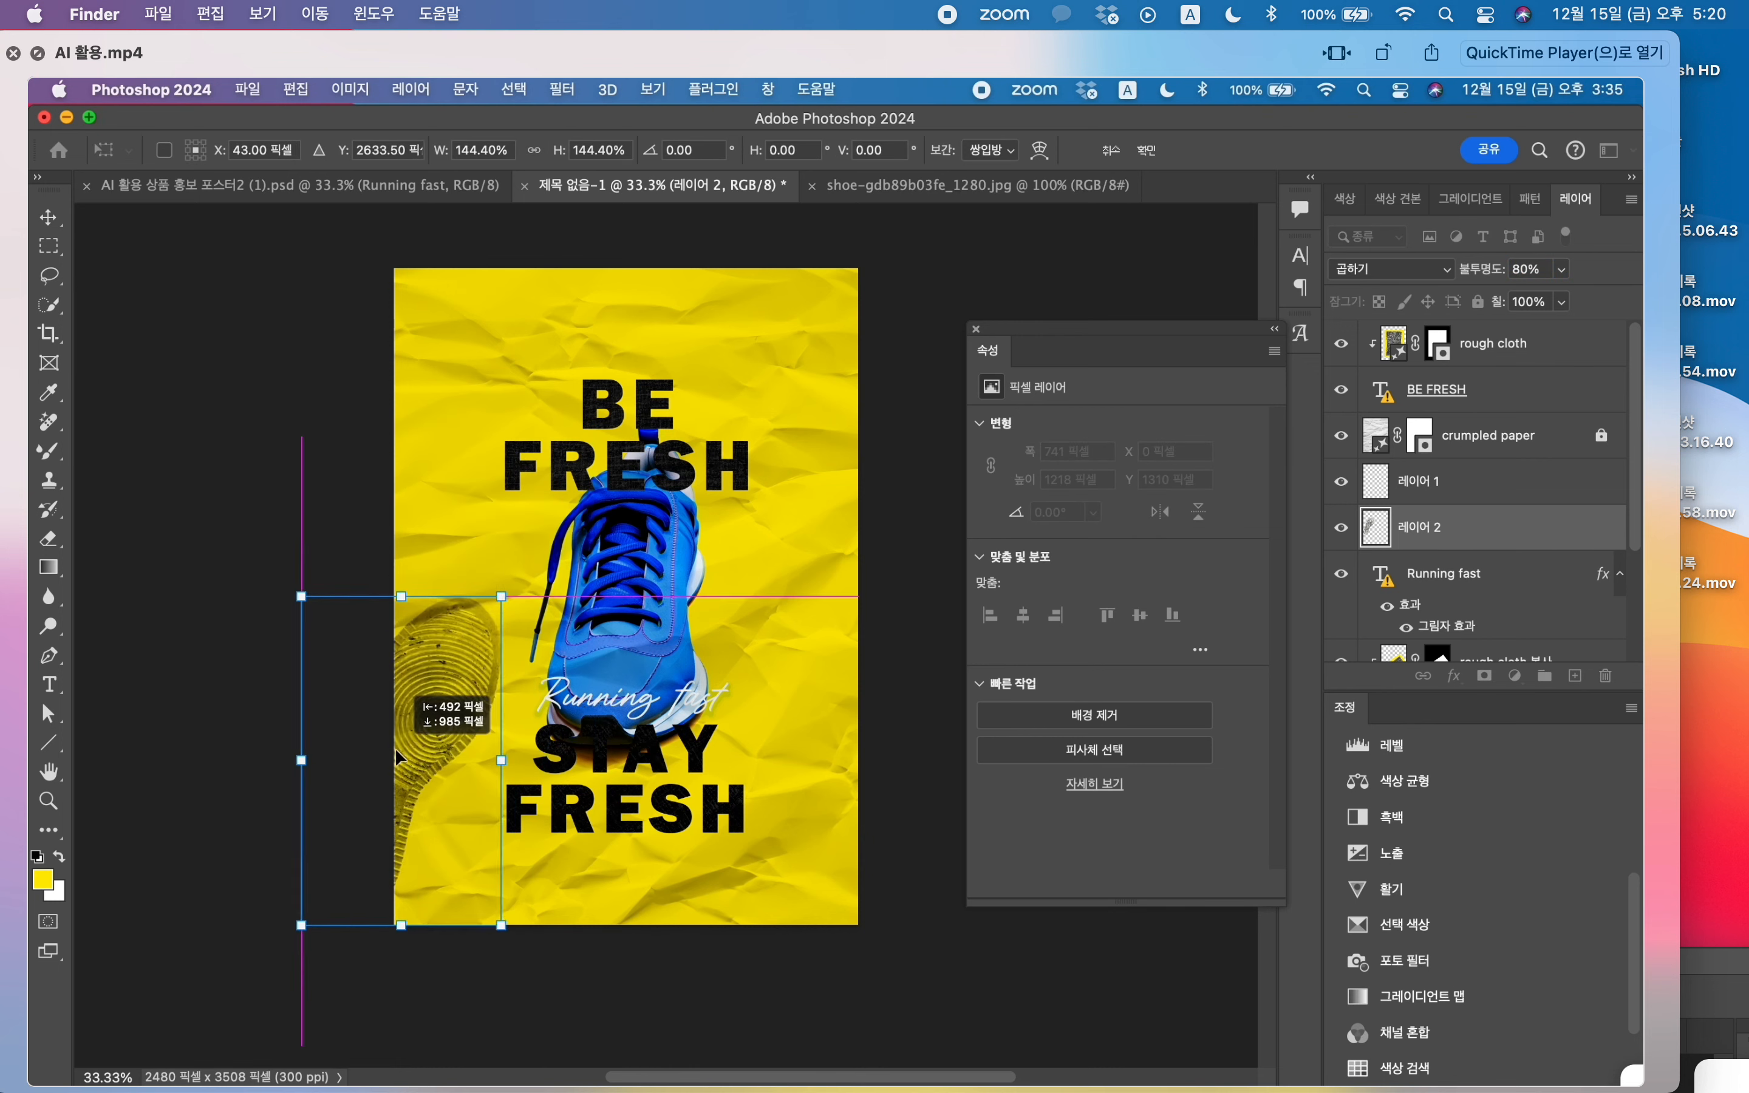
Step: Place the shoe-sole print diagonally in the poster's lower-left corner, partly off the edge, and apply the transform
left_click_drag(571, 796, 539, 950)
key("Return")
Step: Duplicate the shoe-sole print twice and move the topmost copy to the poster's upper-right area behind BE FRESH
key("super+j")
key("super+j")
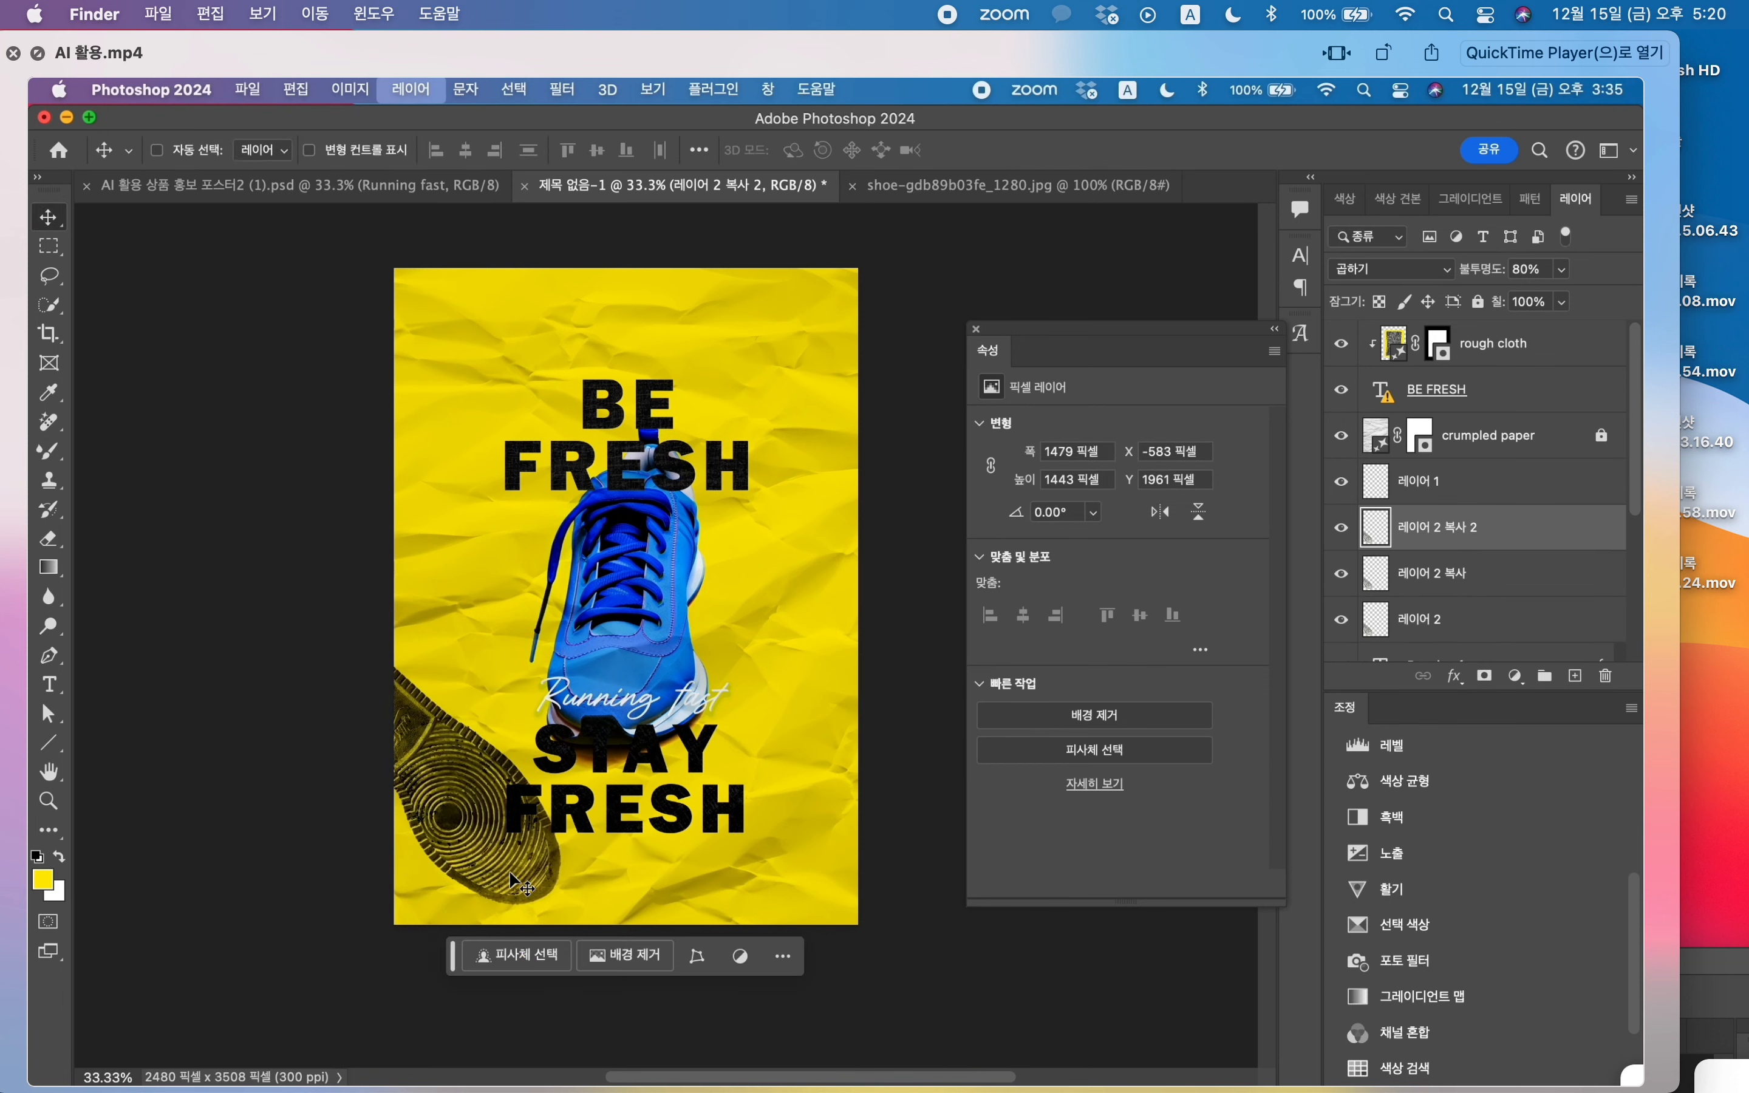
left_click_drag(496, 877, 795, 542)
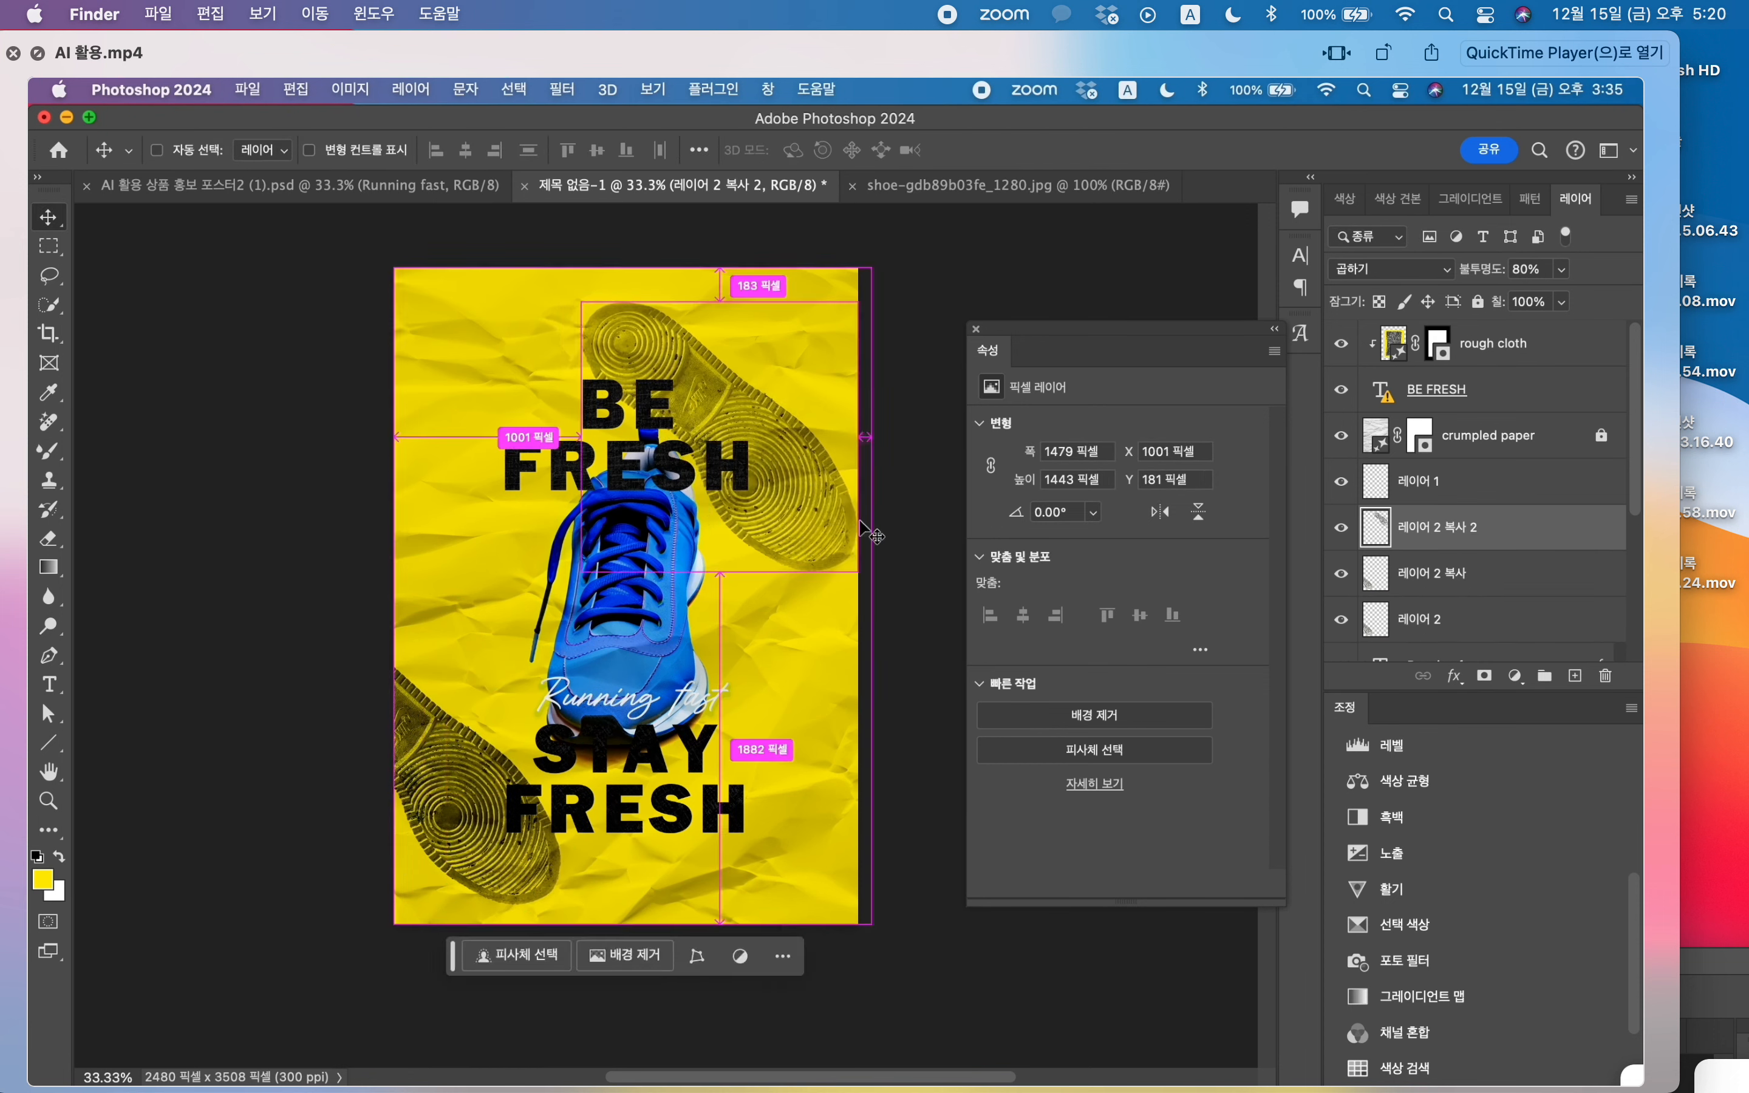
Step: Rotate the upper-right sole print about 158°, enlarge it to about 125%, and place it partly off the poster's right edge
key("super+t")
left_click_drag(900, 322, 404, 633)
left_click_drag(777, 532, 839, 655)
left_click_drag(931, 437, 1005, 375)
left_click_drag(773, 530, 772, 559)
left_click_drag(893, 372, 801, 318)
left_click_drag(806, 548, 813, 413)
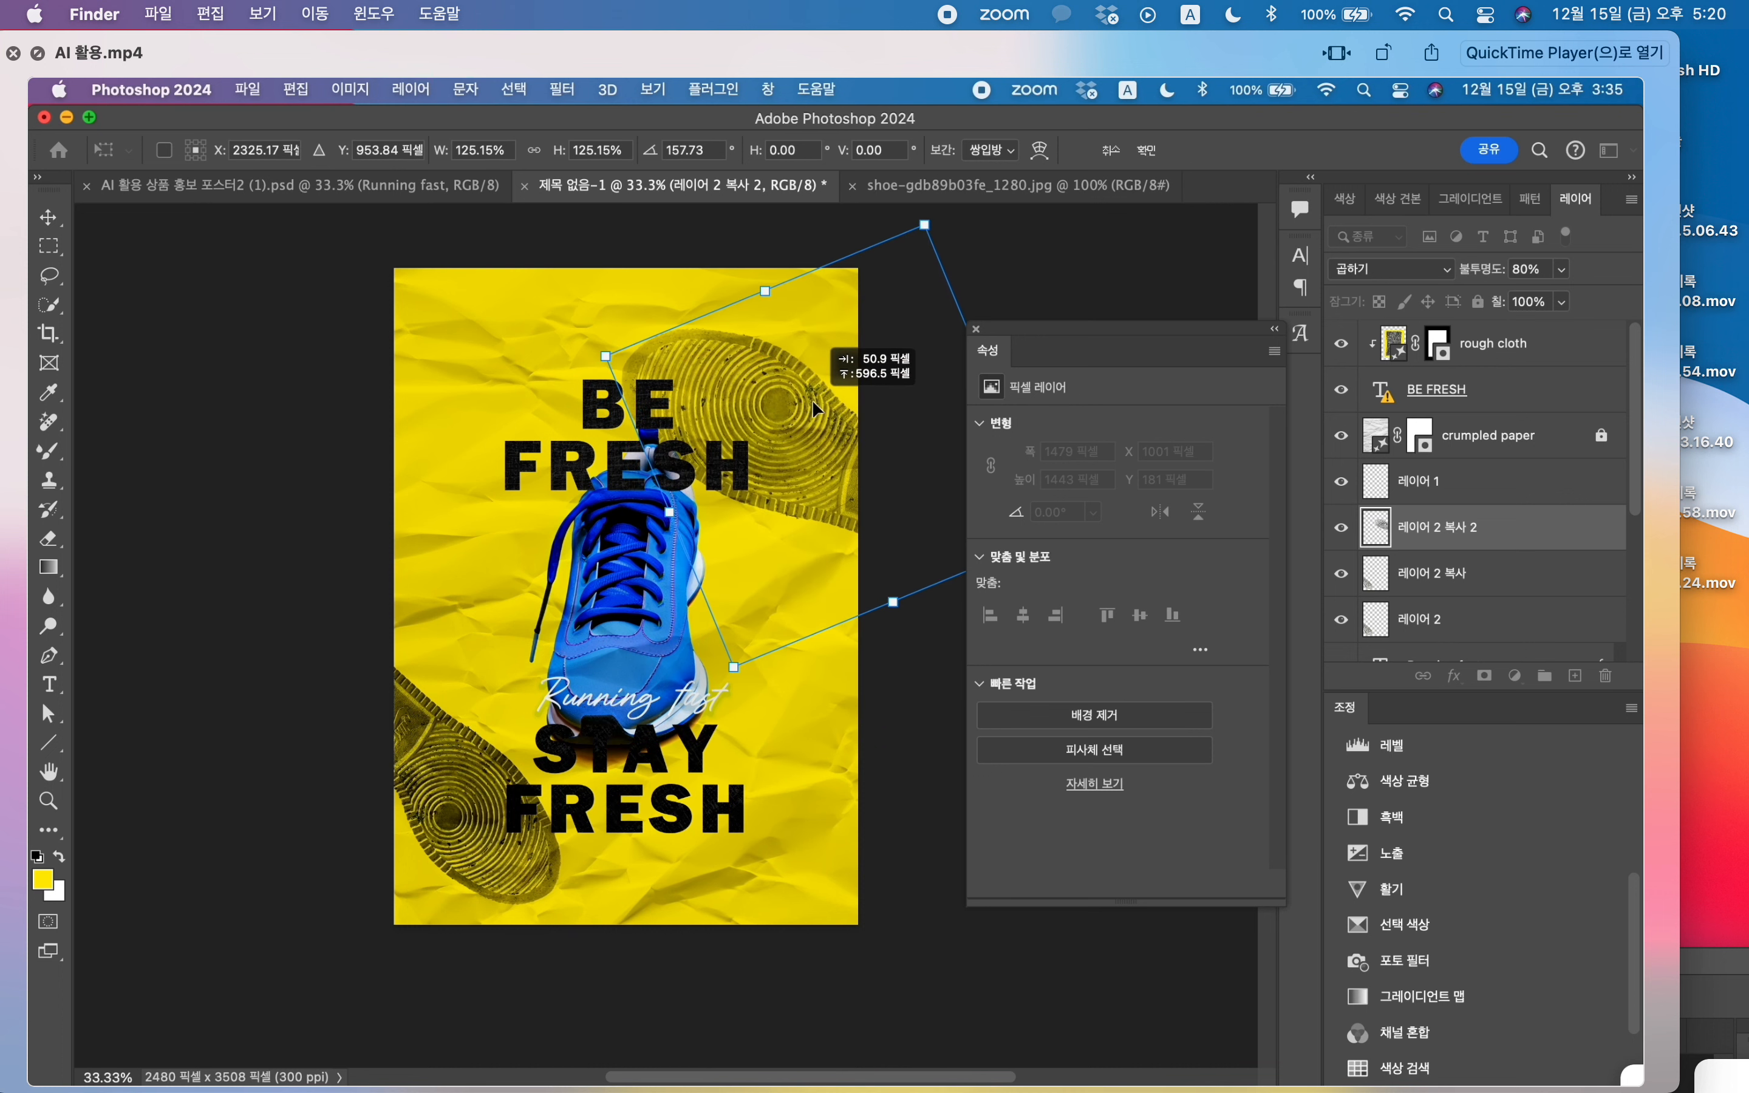
key("Return")
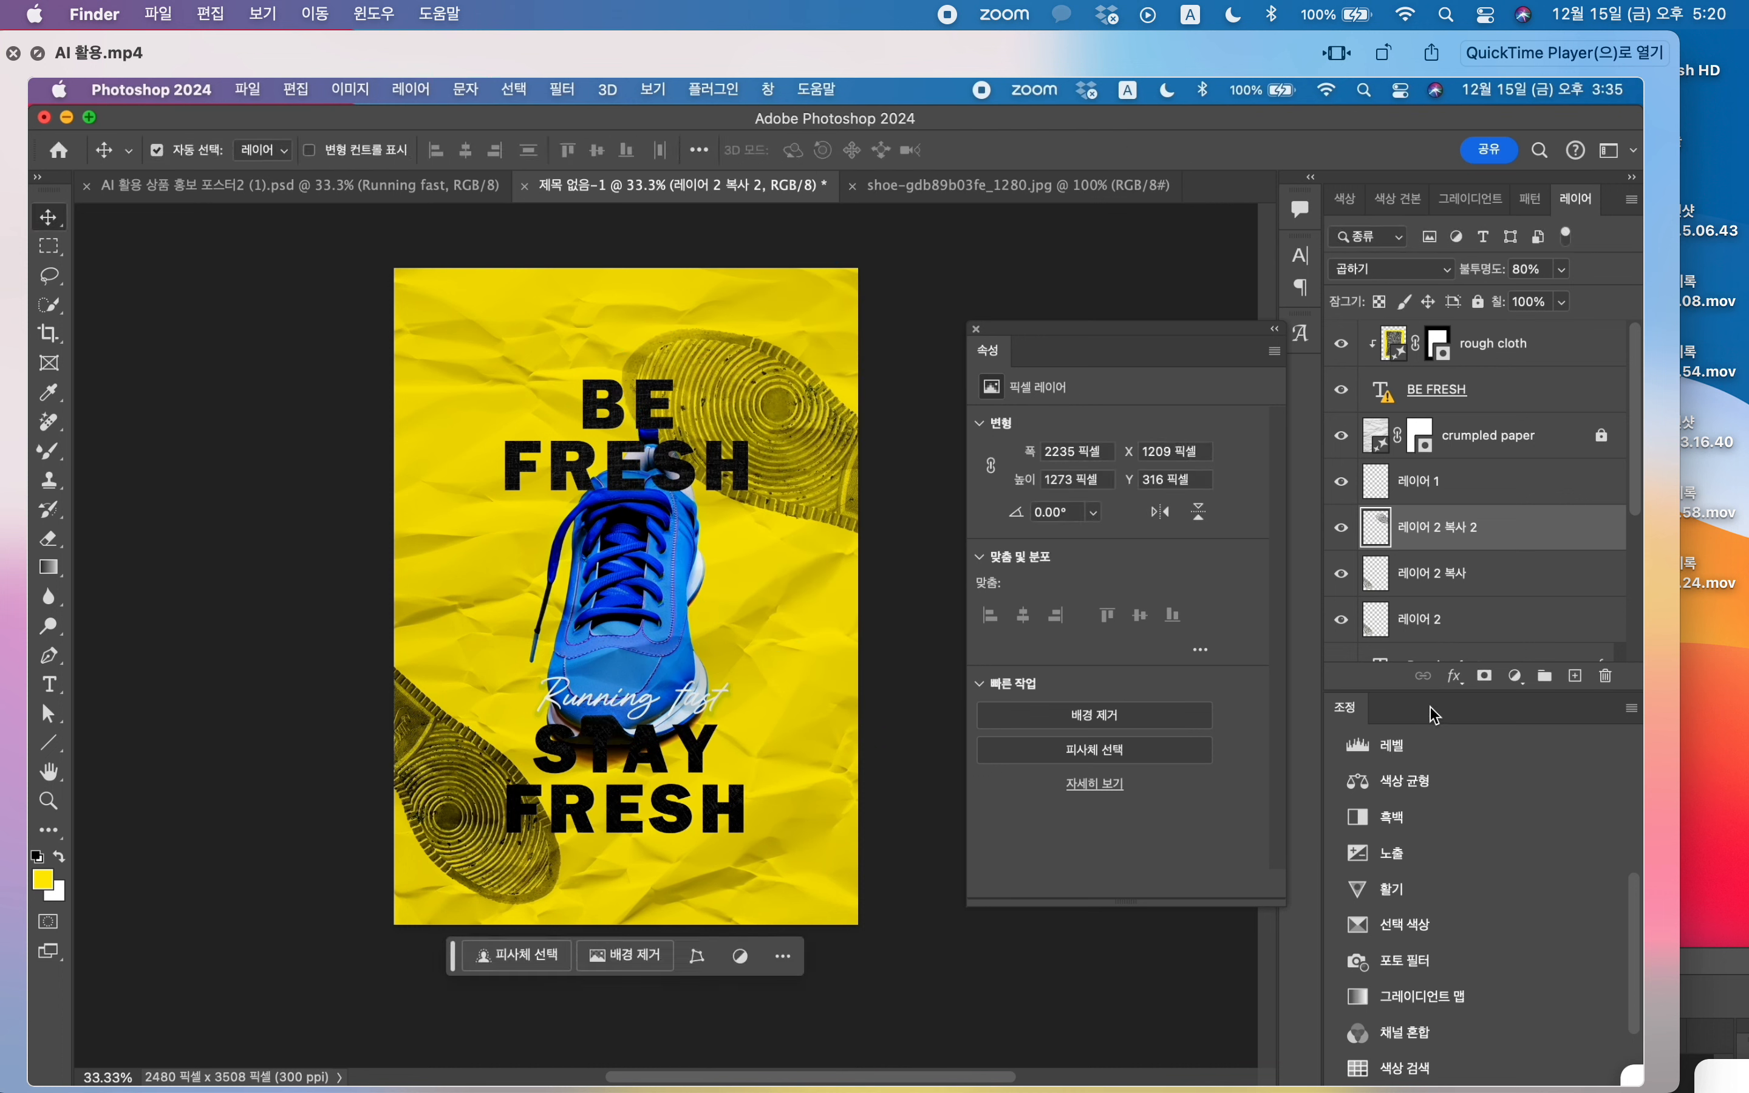
Step: Reorder the enlarged sole-print layer 레이어 2 복사 2 to sit directly below blue running shoes and above the background
left_click_drag(1436, 692, 1411, 968)
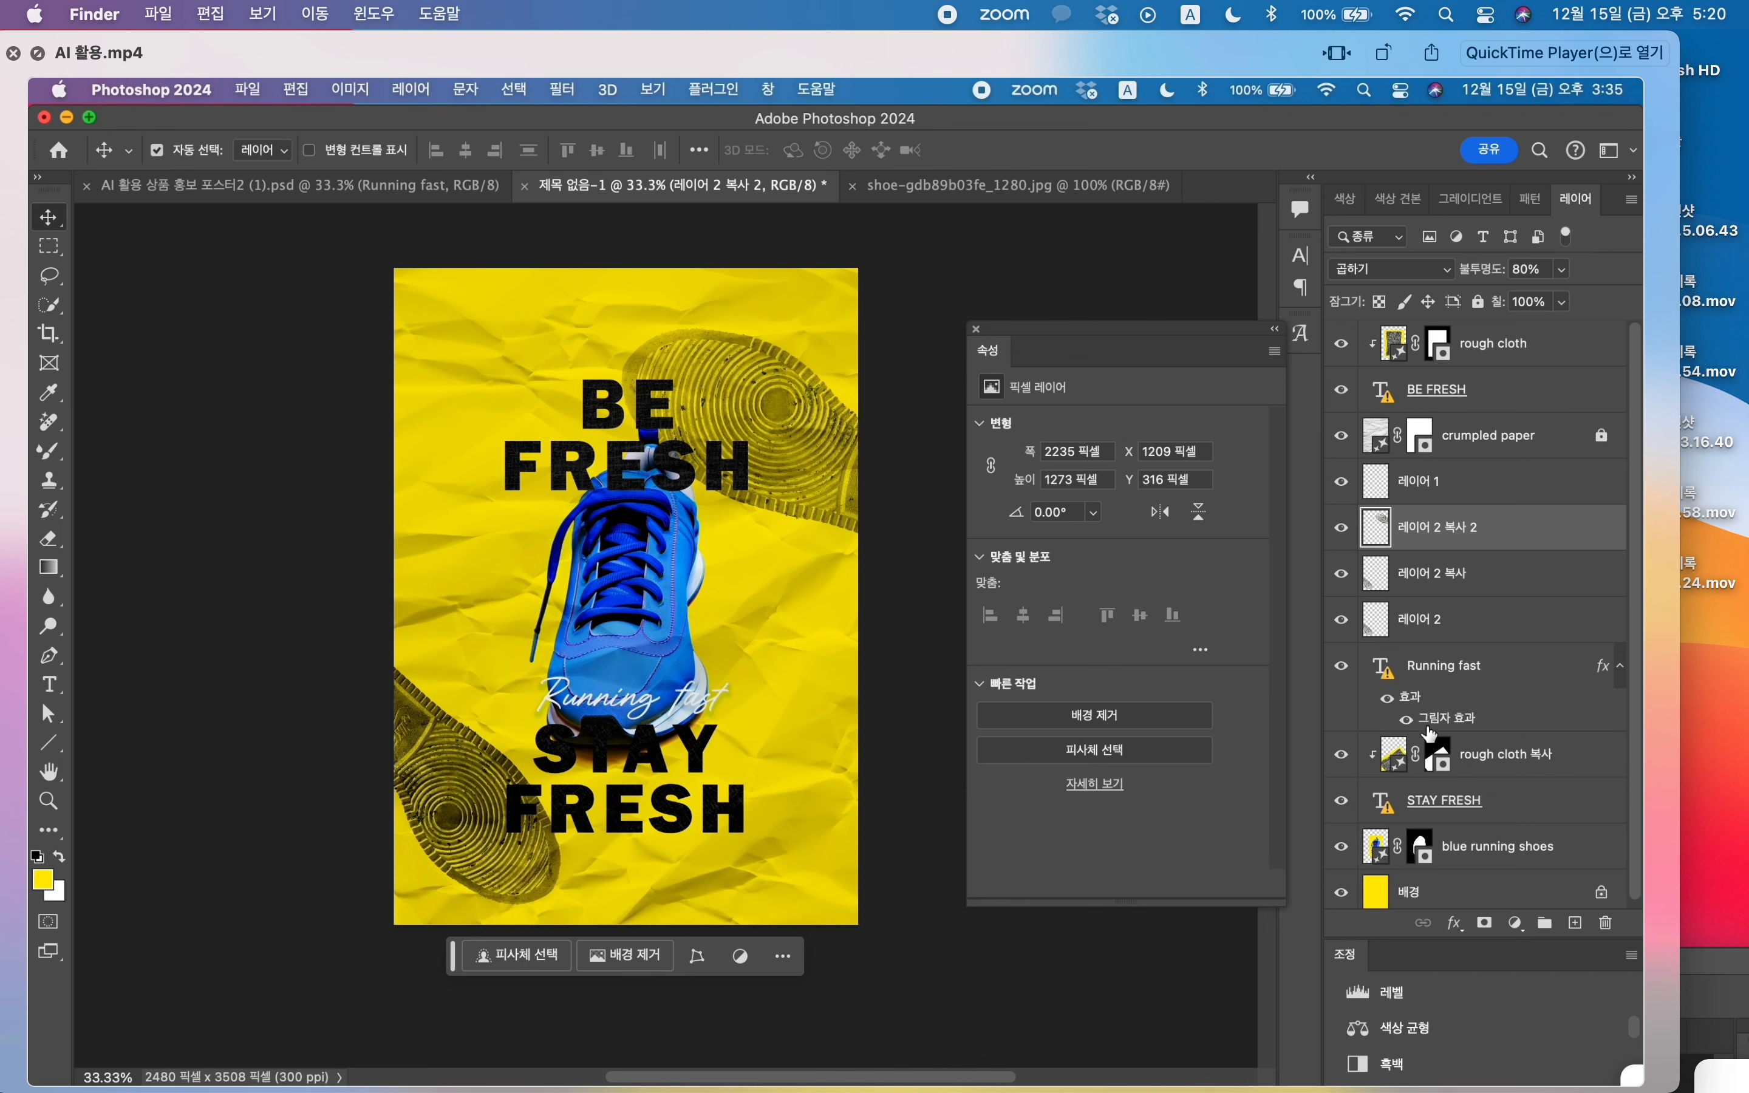
left_click_drag(1525, 528, 1510, 881)
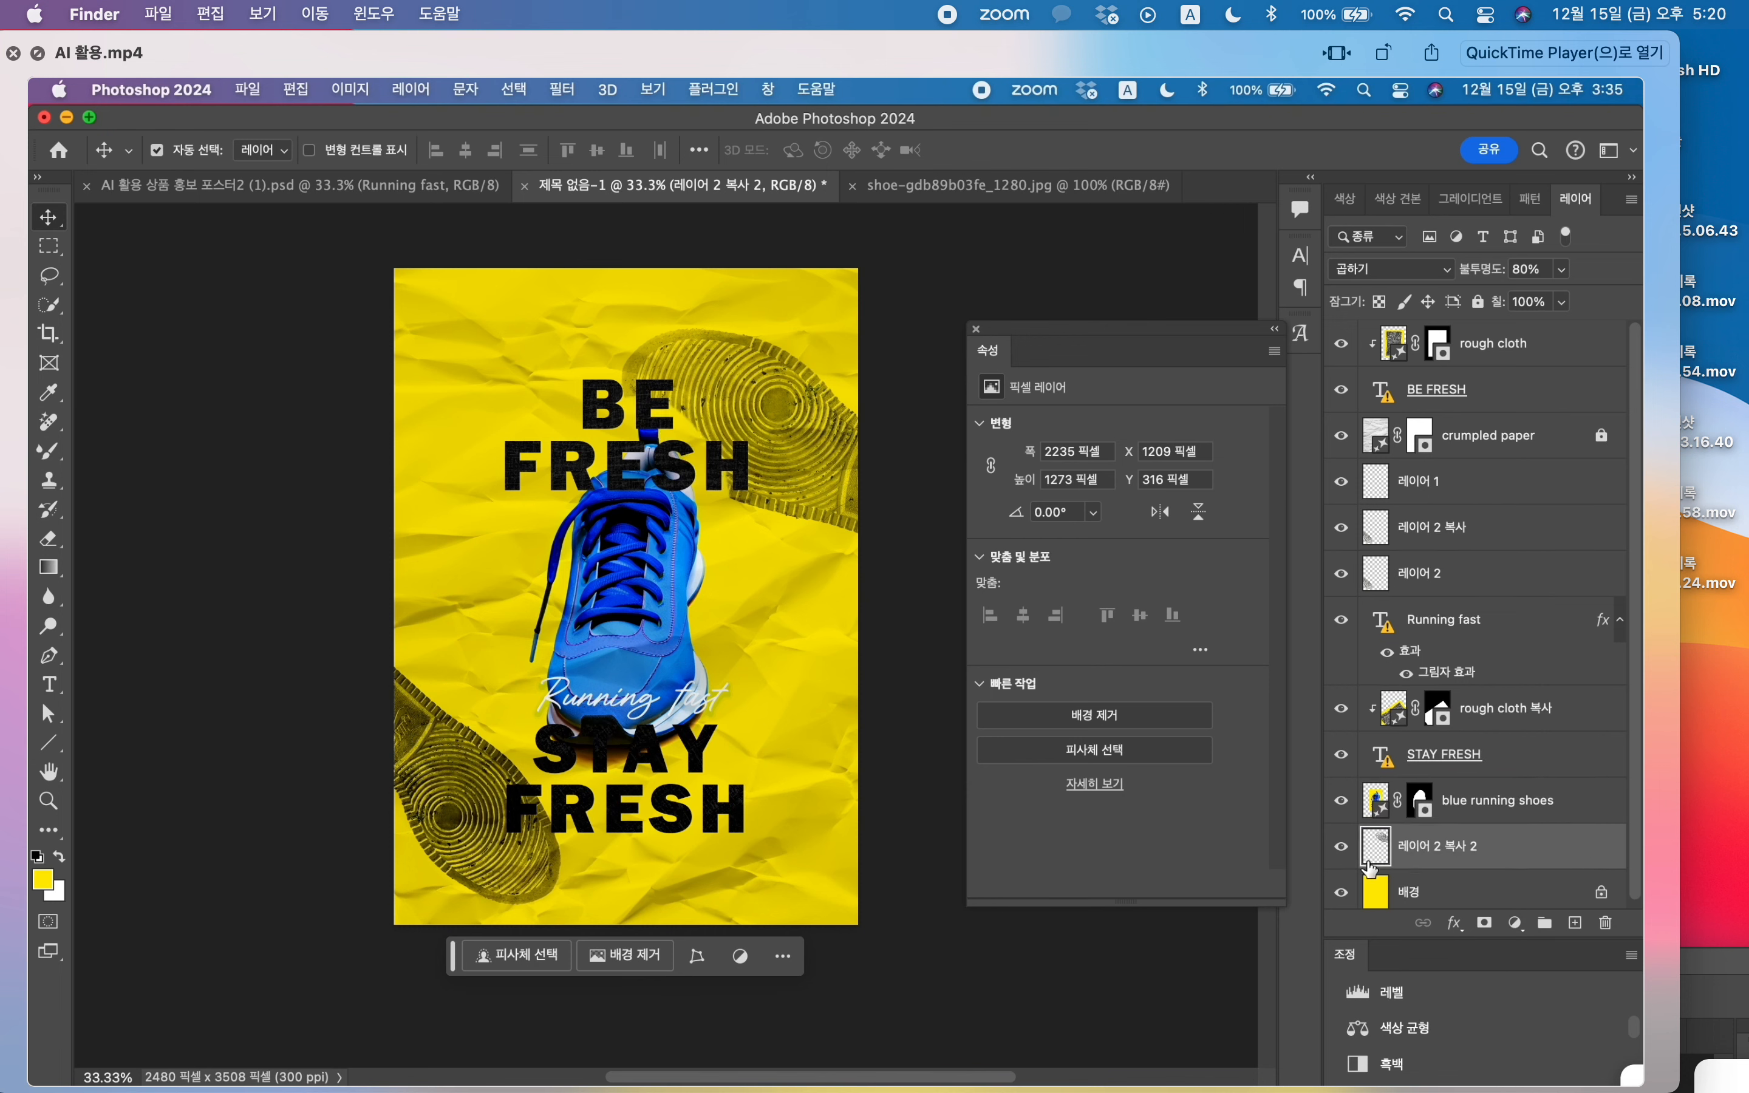
Step: Rasterize the blue running shoes generative layer for Eraser tool work around the shoe's heel
left_click(1471, 813)
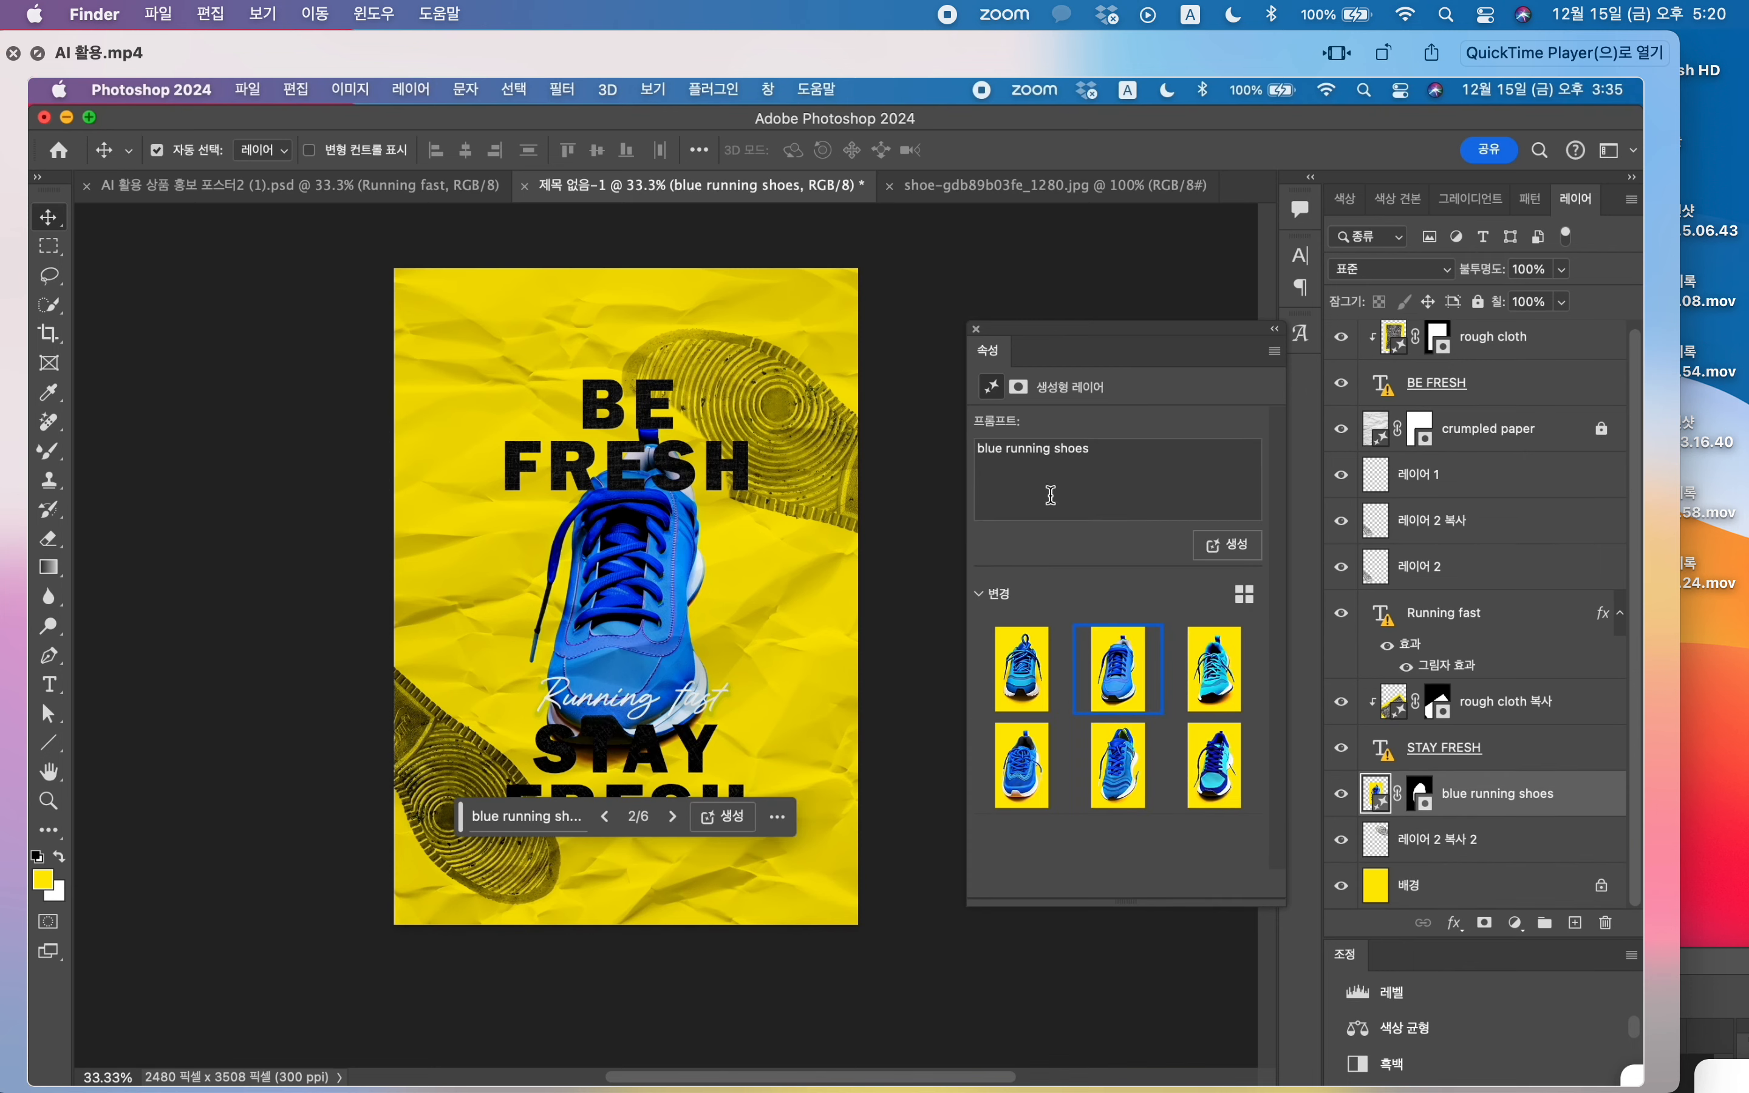
key("super+equal")
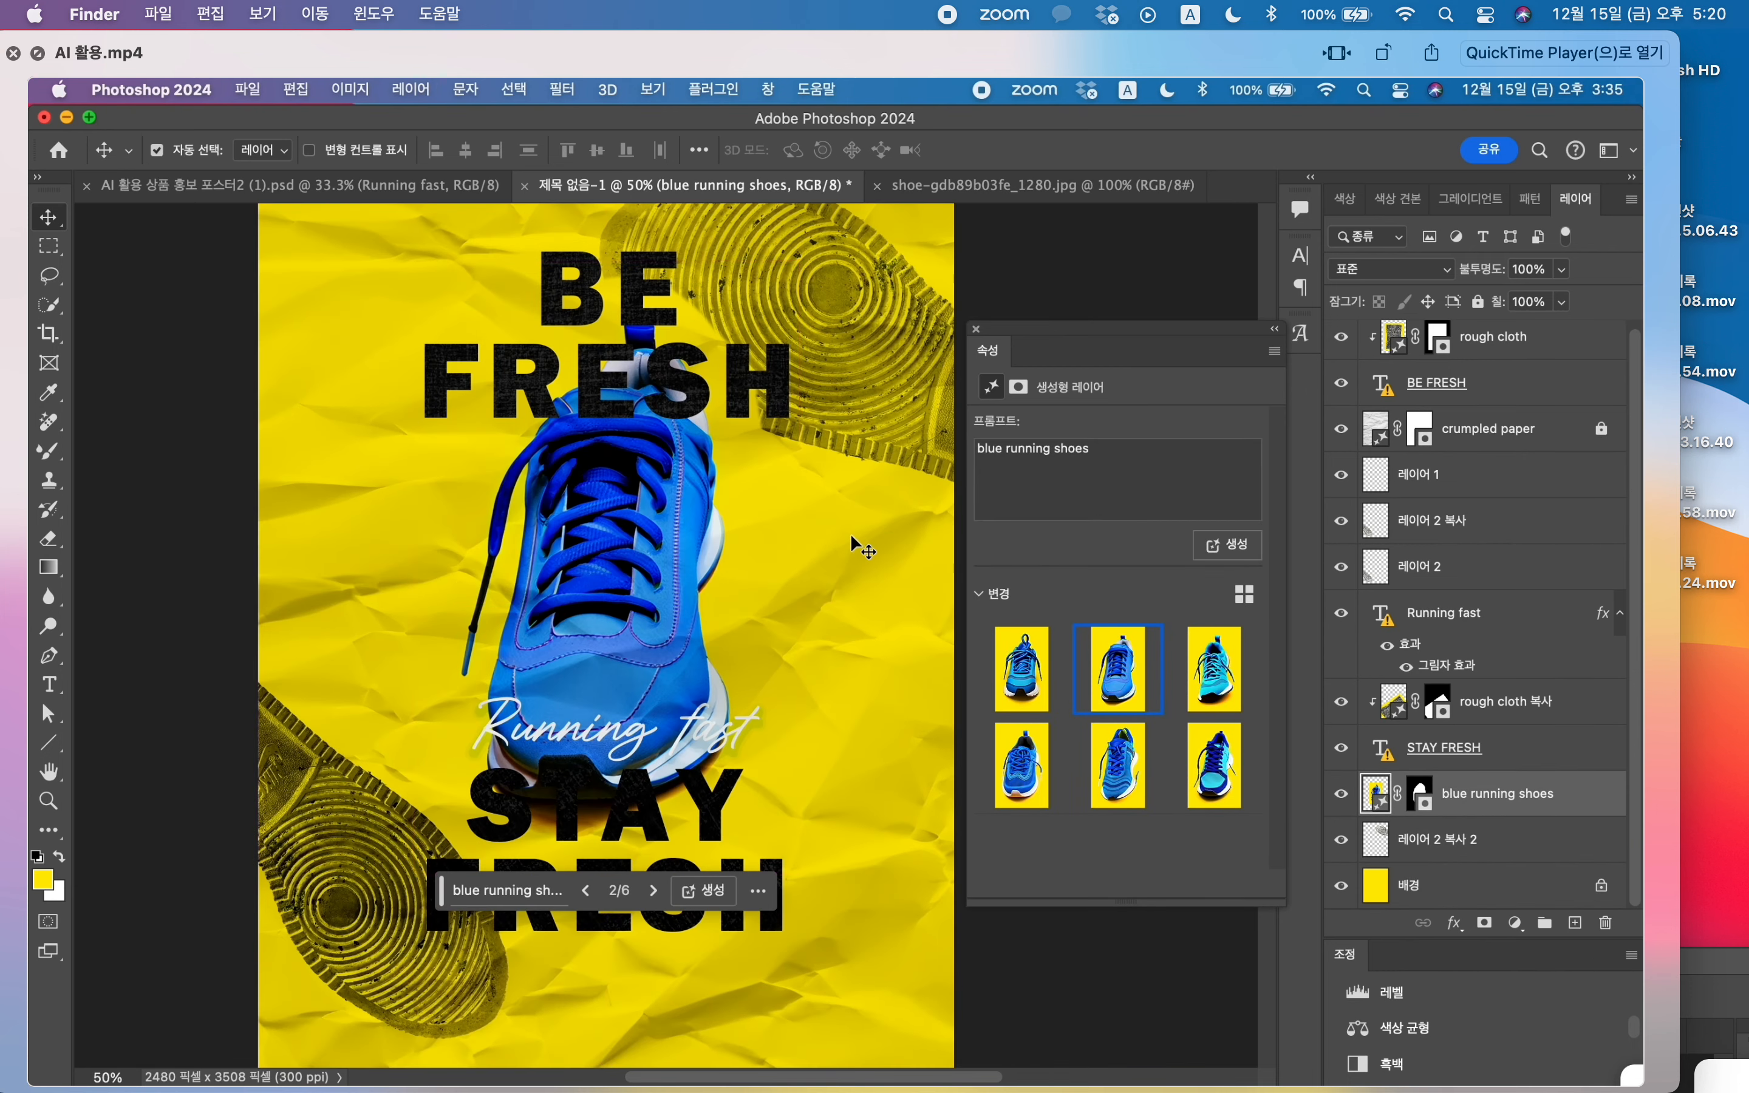
key("e")
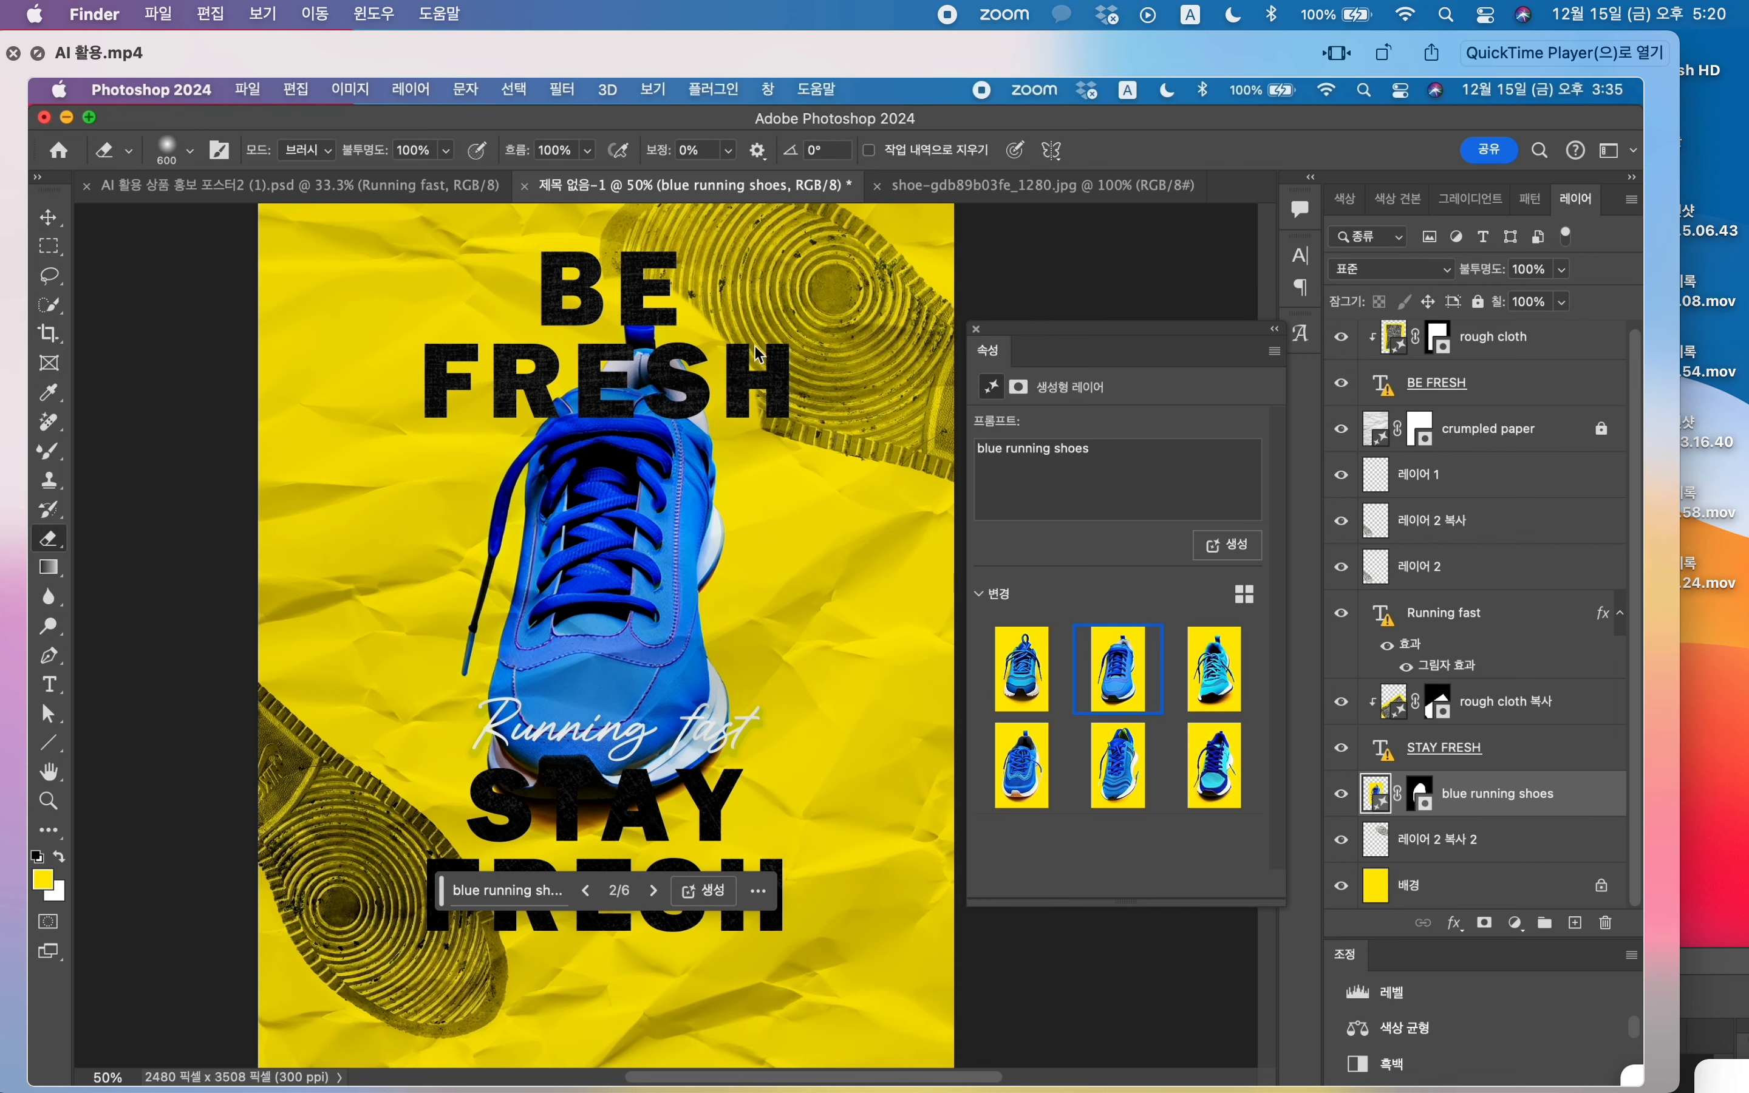
left_click(784, 354)
left_click(915, 496)
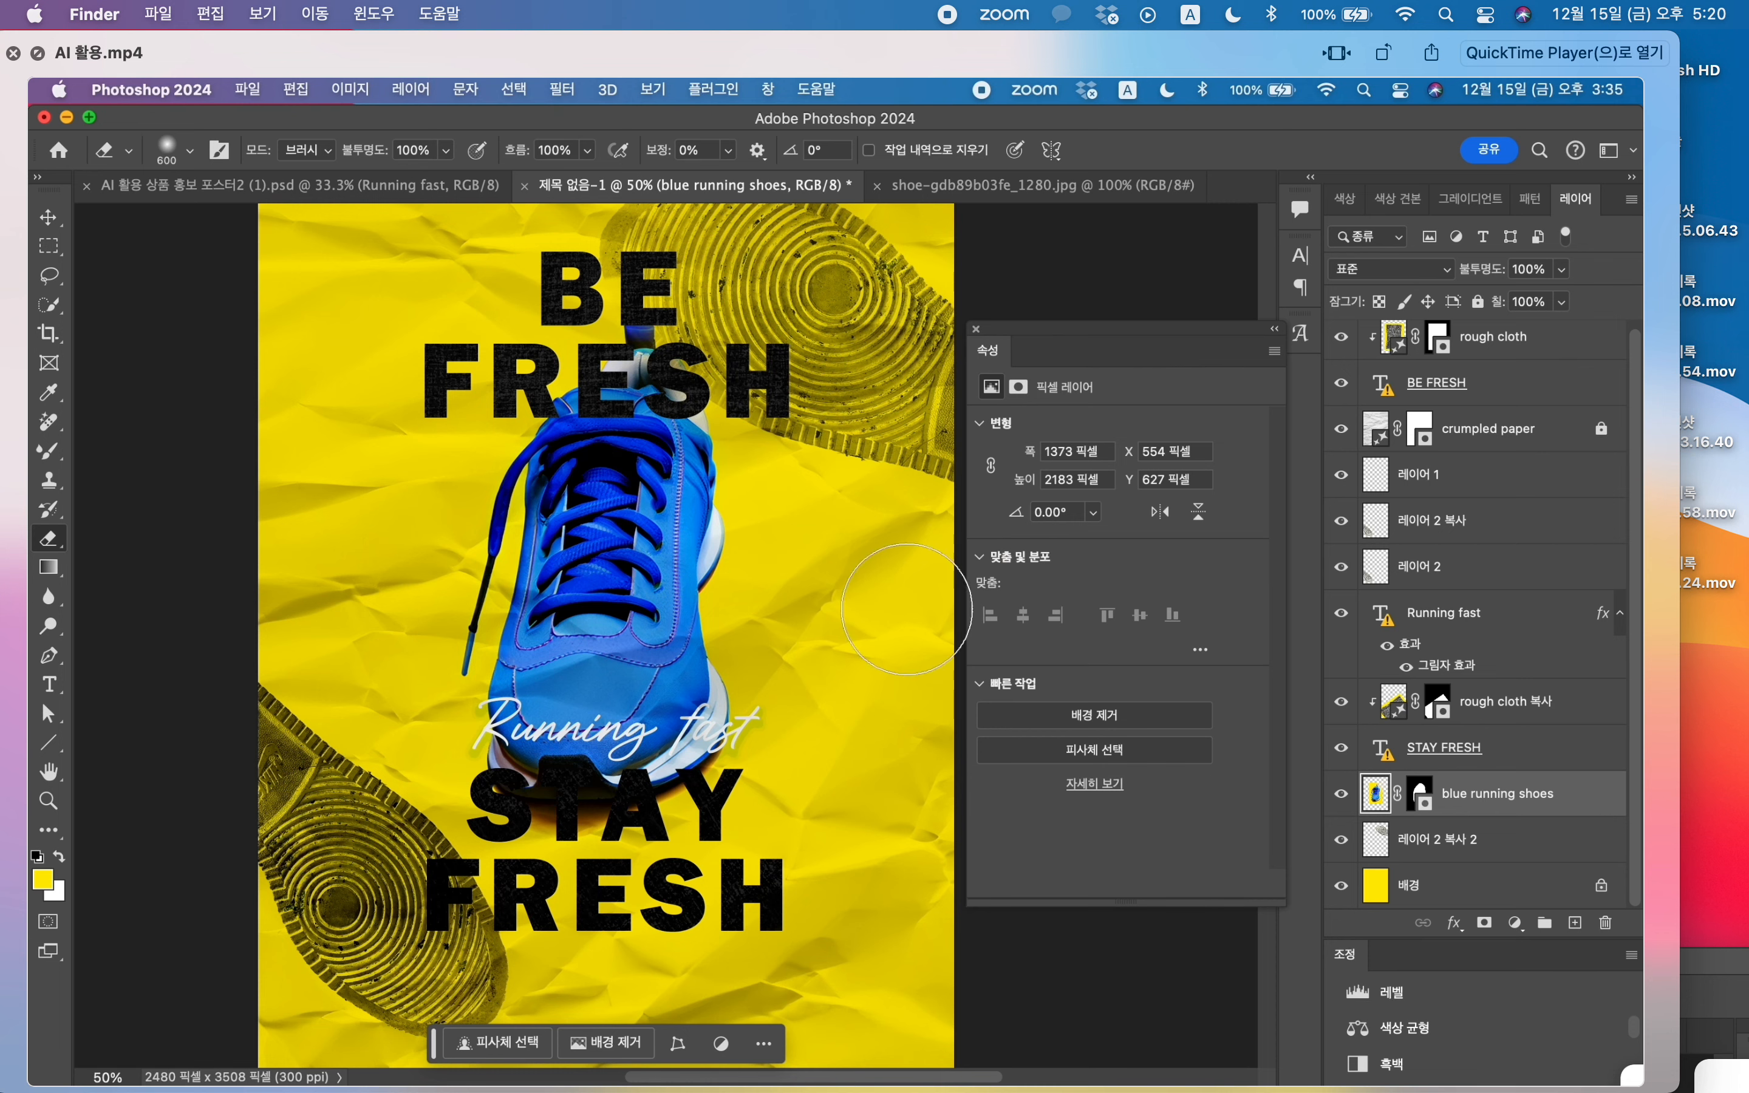
Step: Move the sole-print copy 레이어 2 복사 from the lower-left corner up to the poster's upper-left corner
key("super+minus")
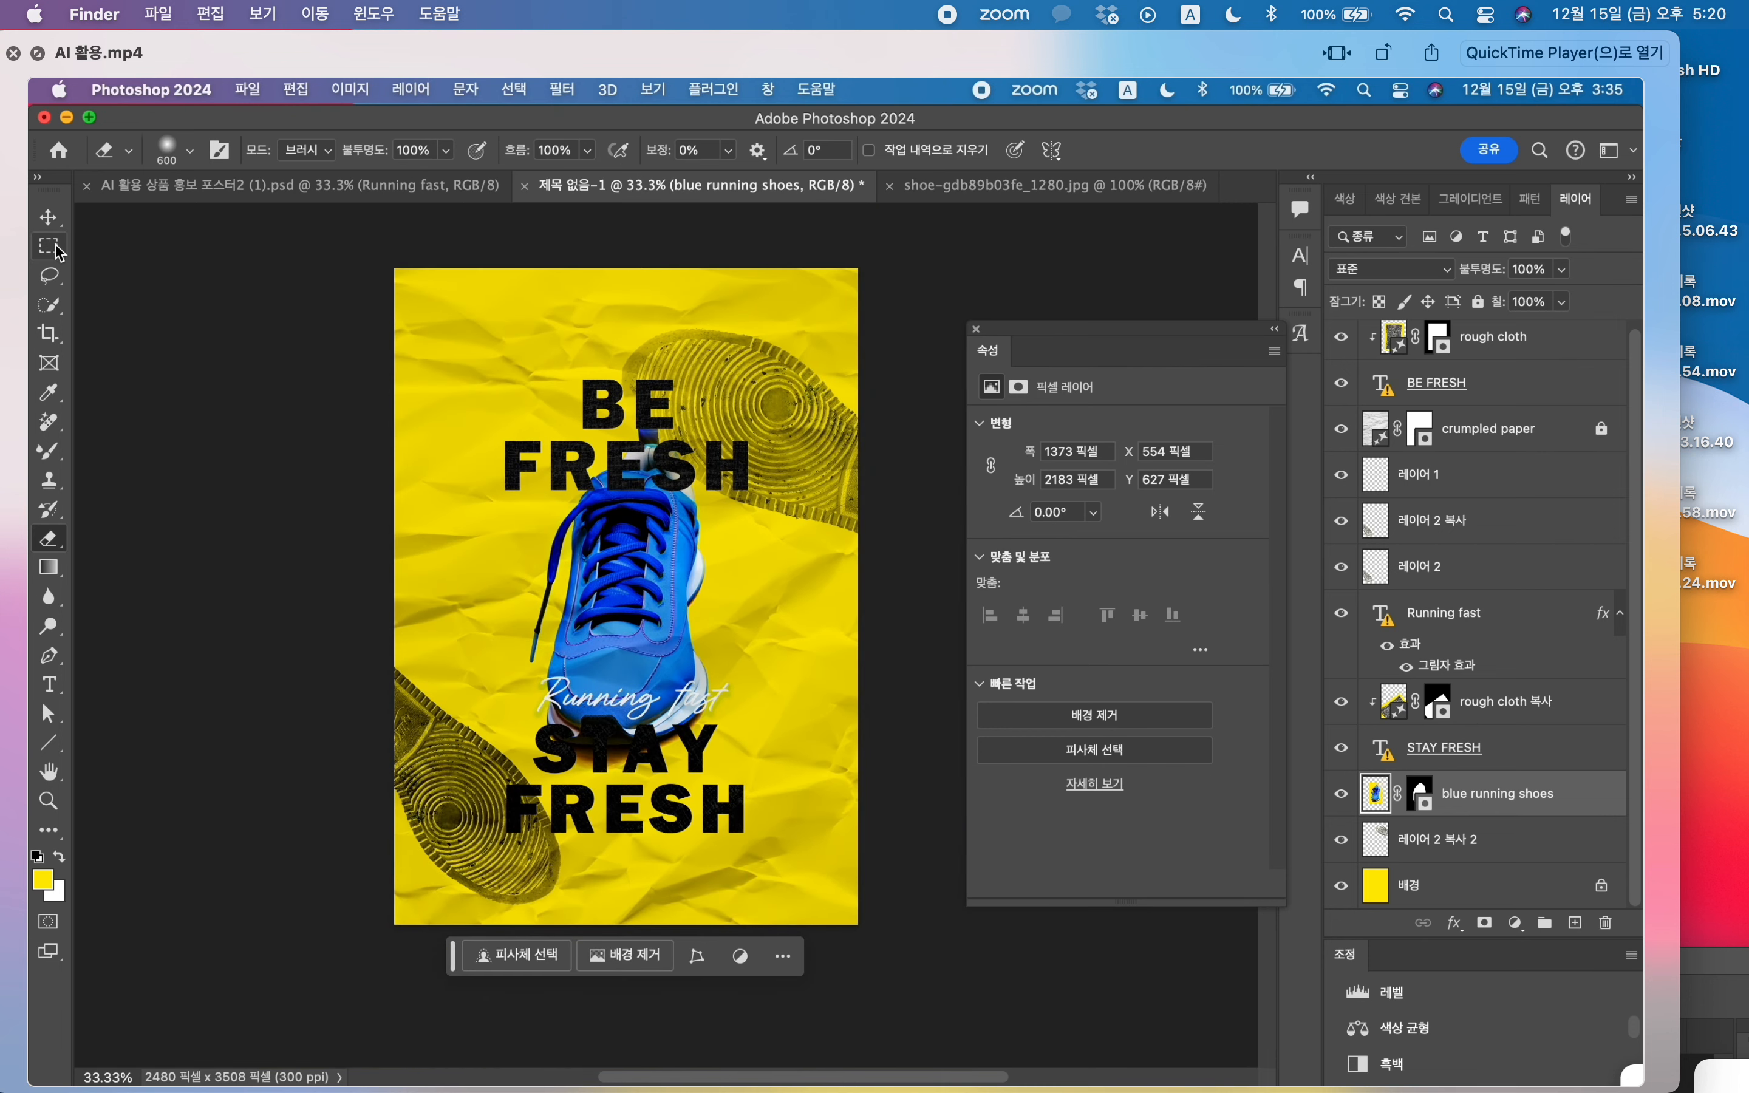
left_click(48, 217)
left_click_drag(427, 755, 377, 291)
Step: Transform the lower-left sole print to stand nearly upright, stretched lengthwise to about 115%, and place it partly off the corner
left_click(517, 854)
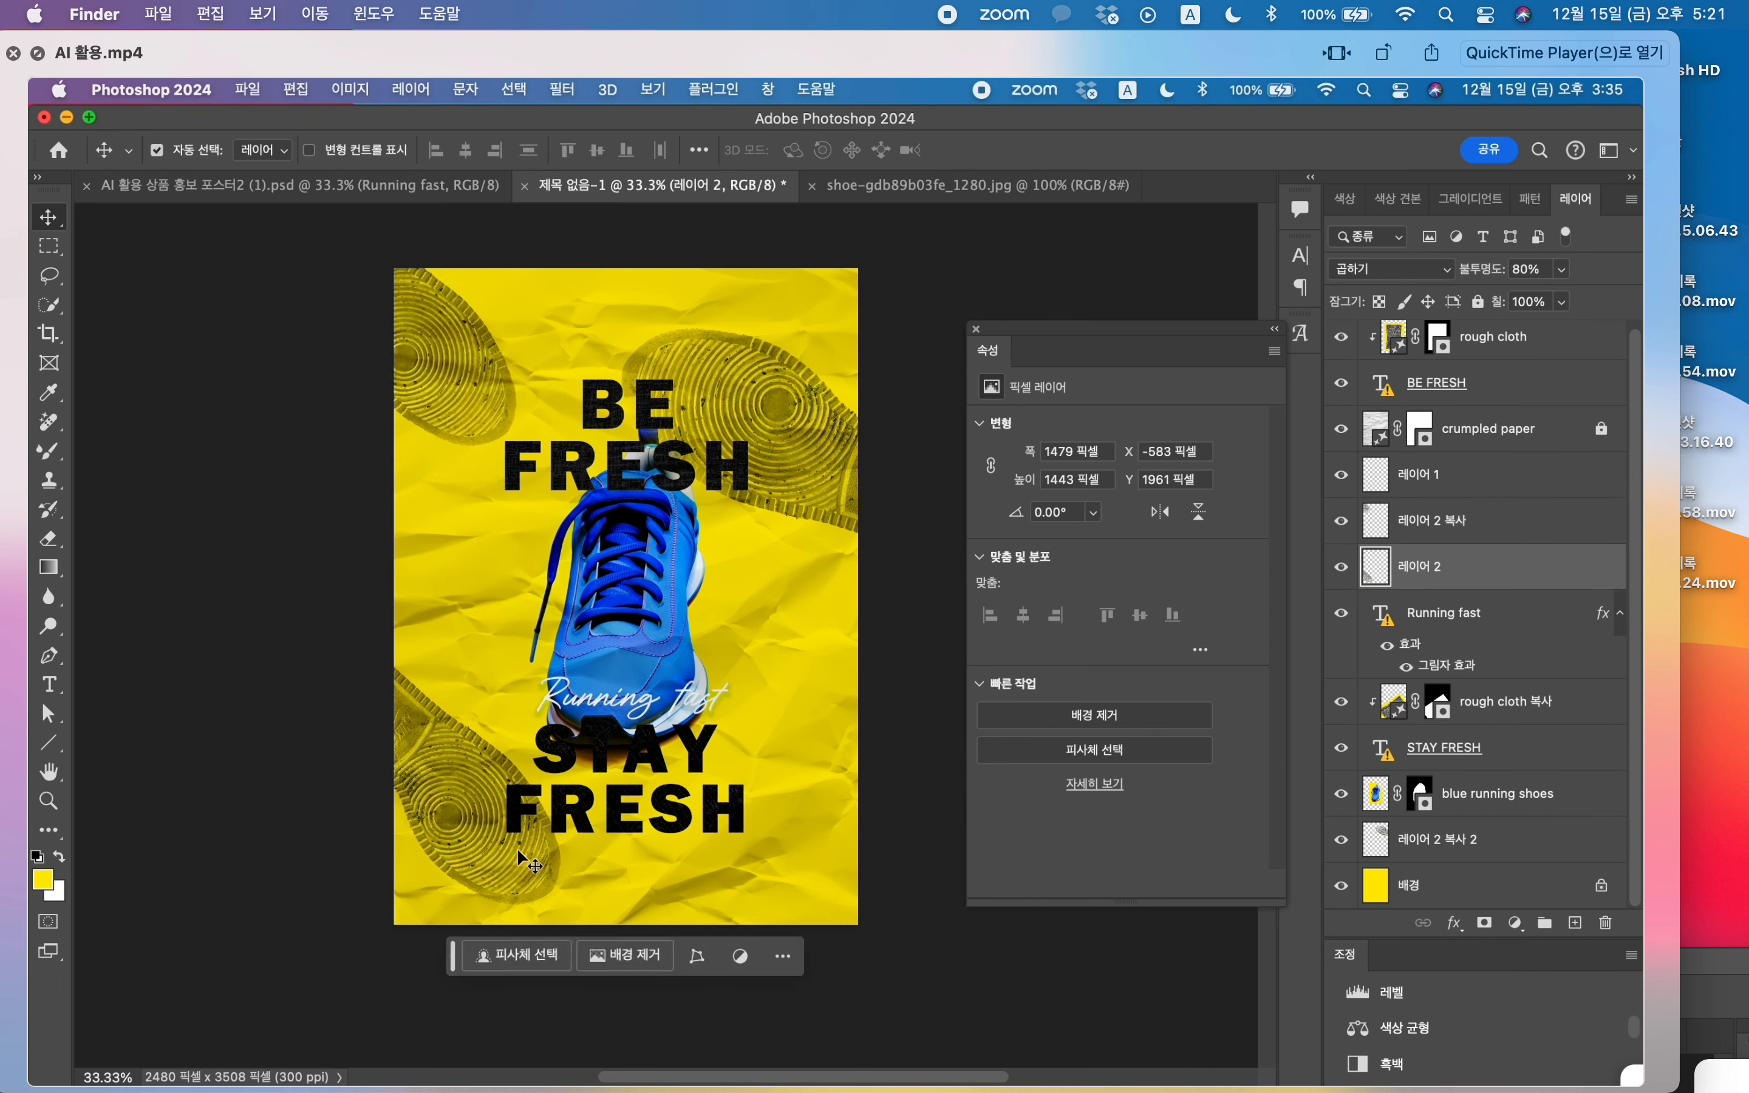
key("super+t")
left_click_drag(631, 623, 267, 774)
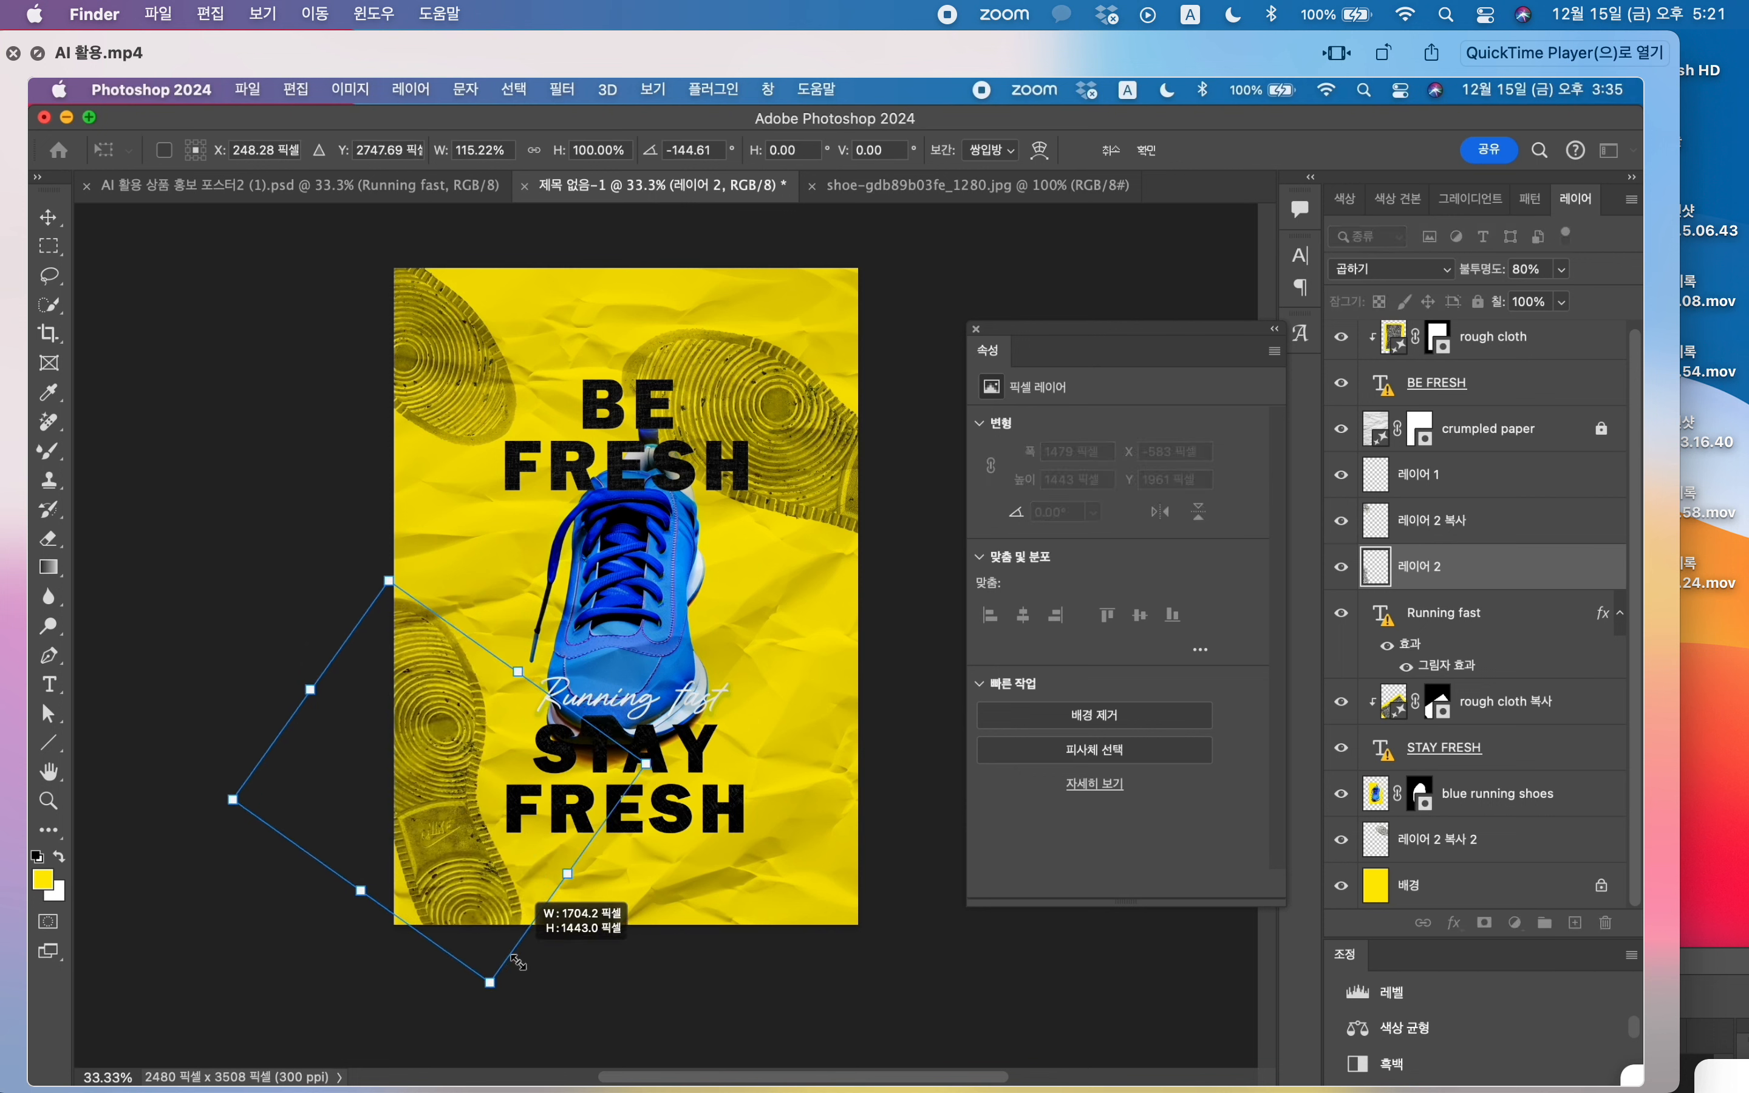
left_click_drag(456, 804, 467, 879)
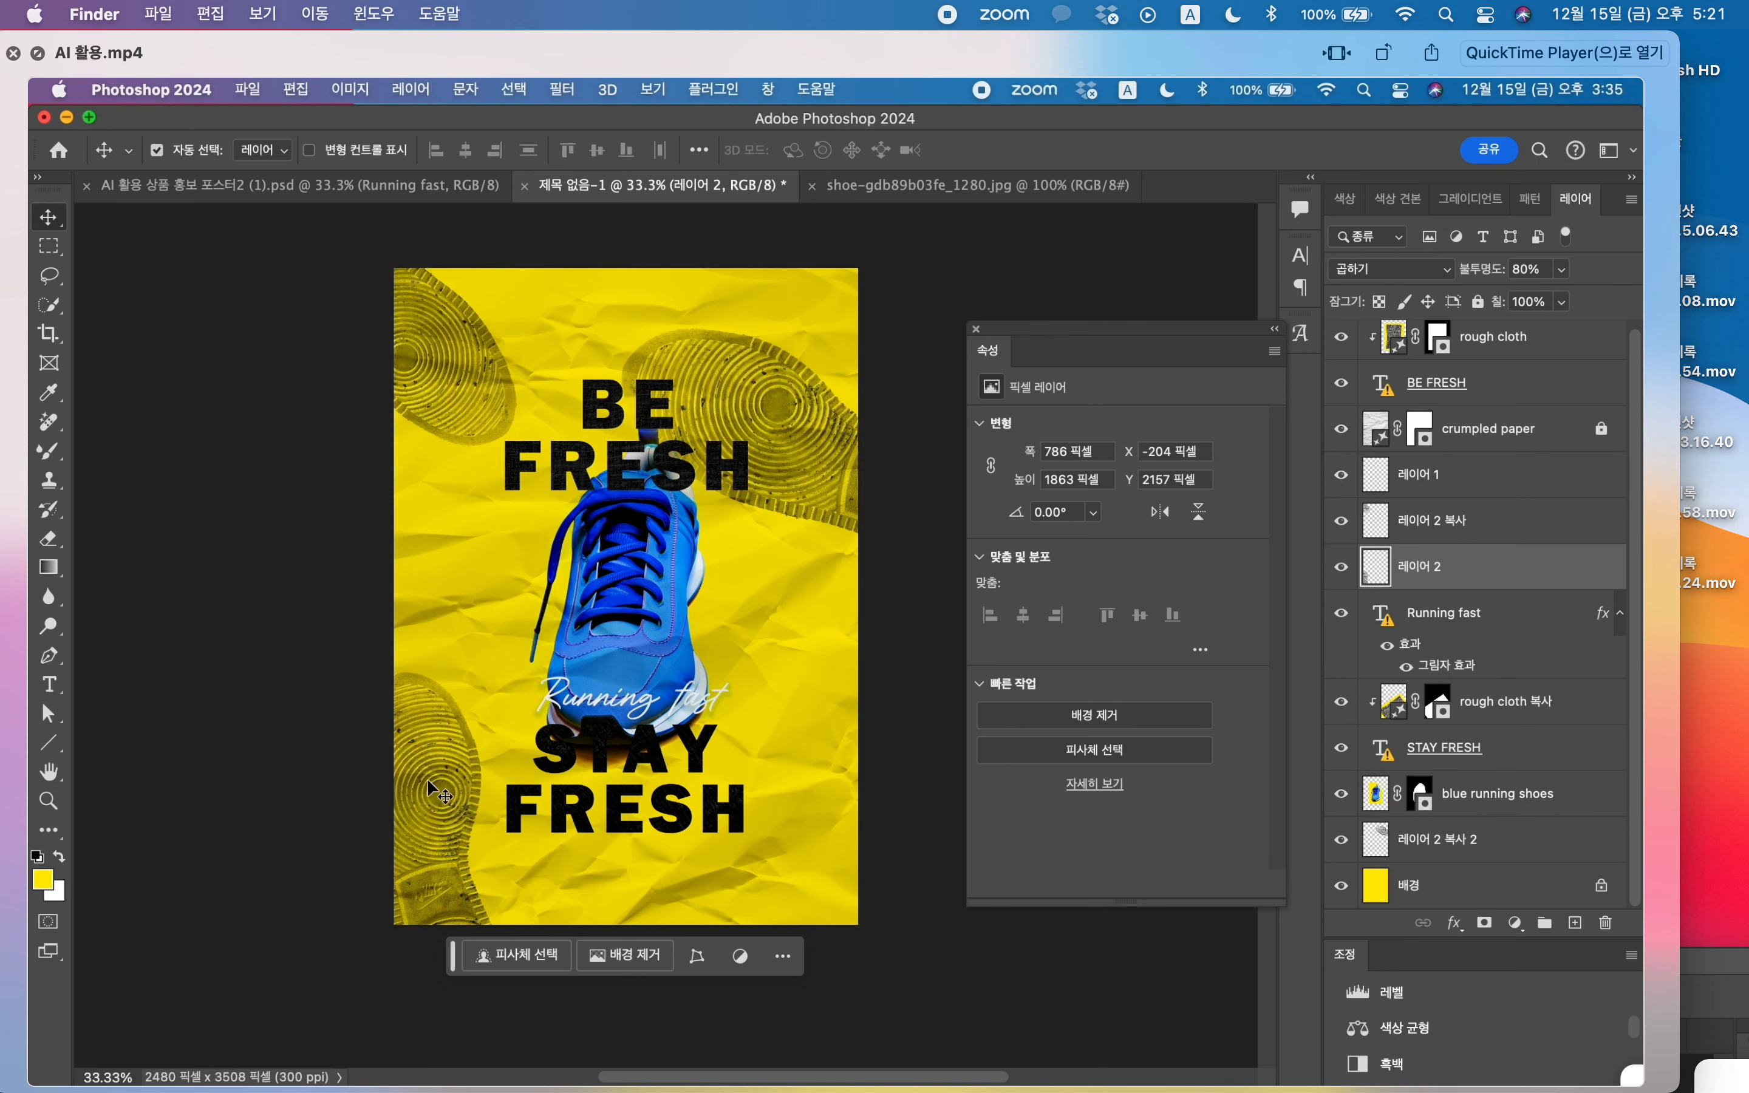